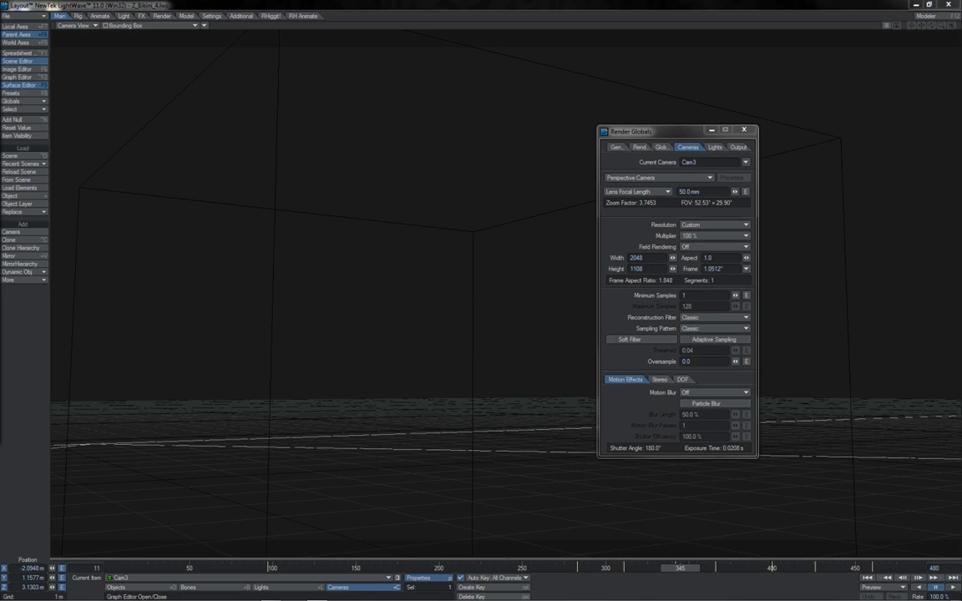
Review Cam3's camera settings and the scene's render settings in Render Globals.
click(655, 136)
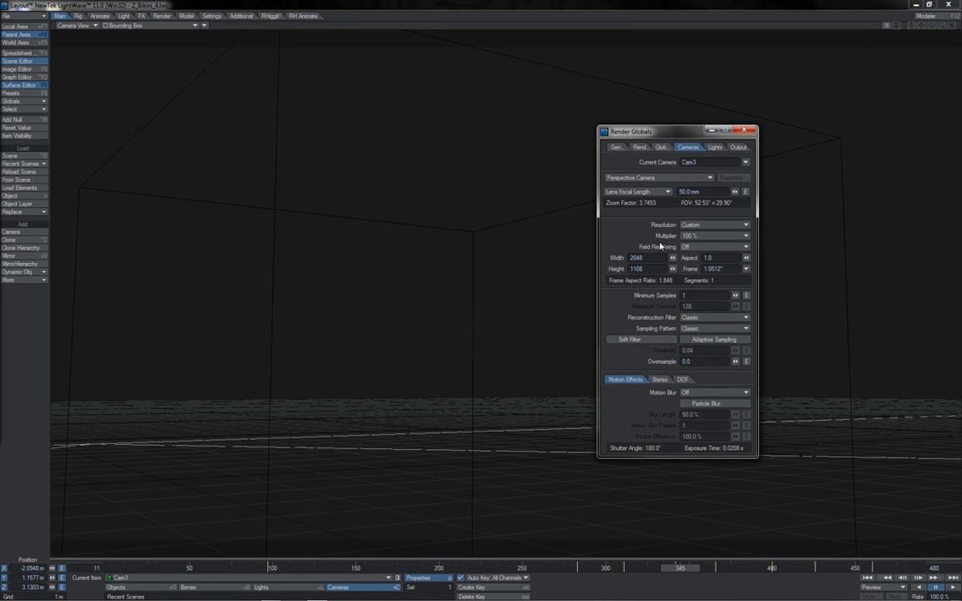
click(640, 148)
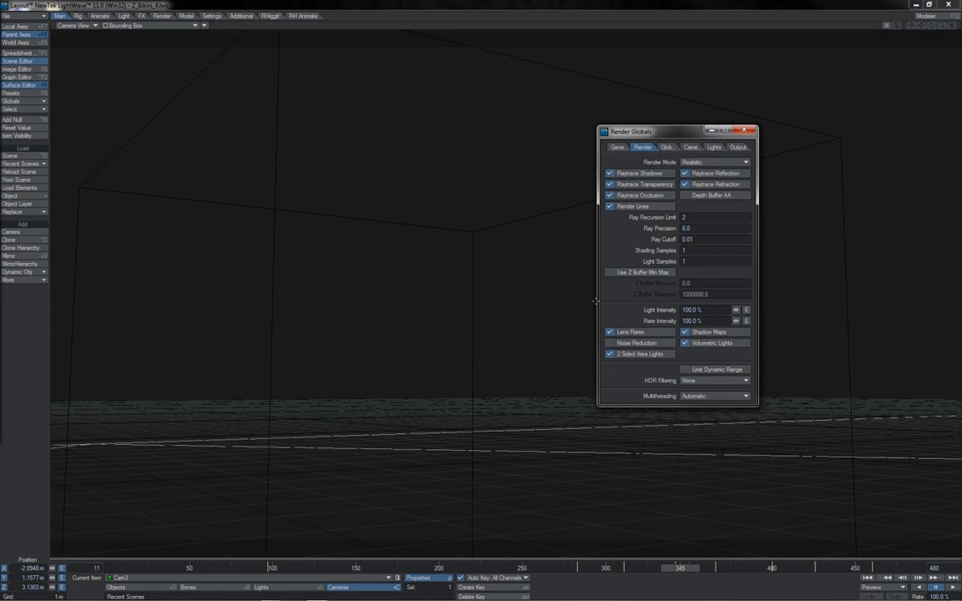
click(690, 148)
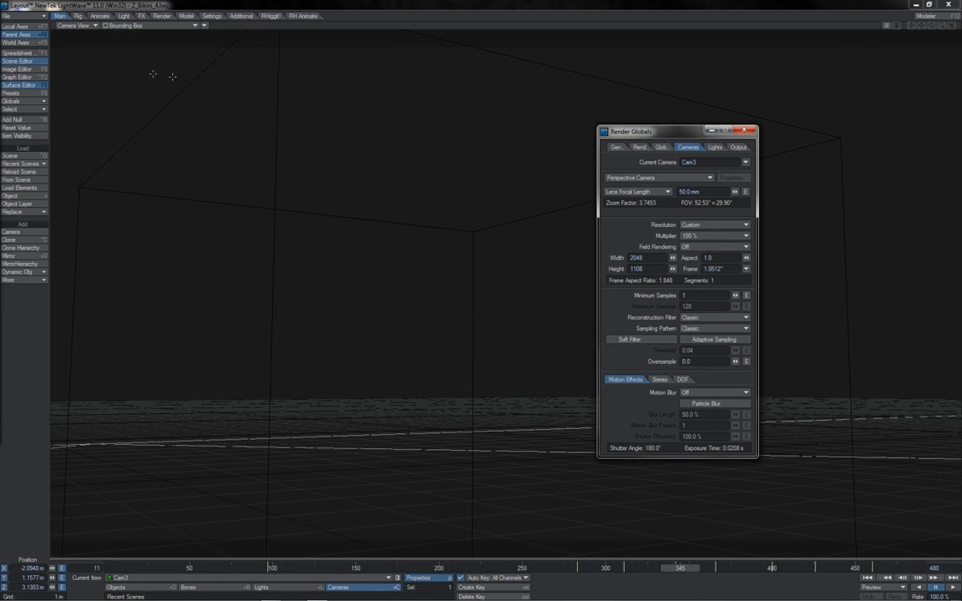
click(642, 147)
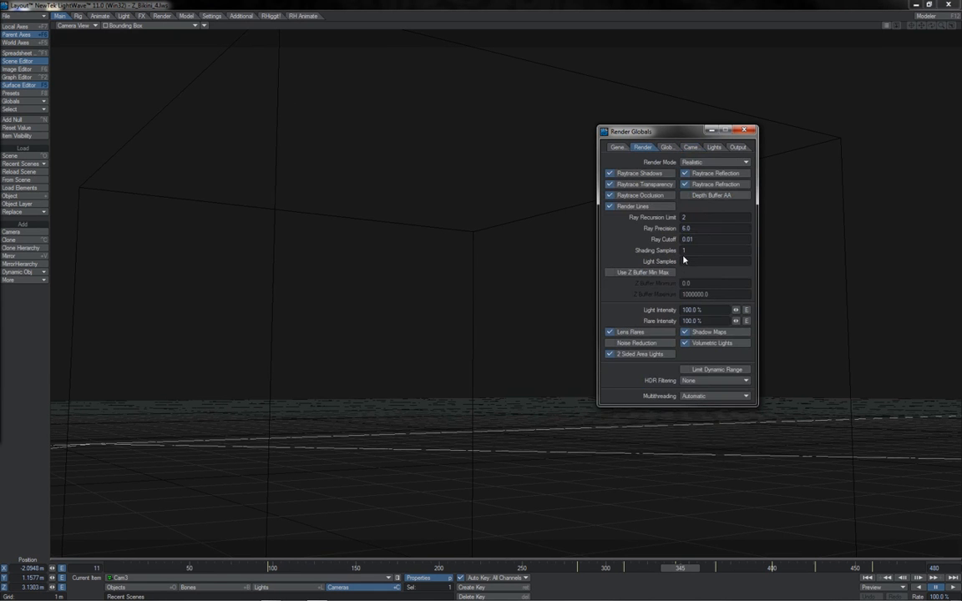
click(689, 148)
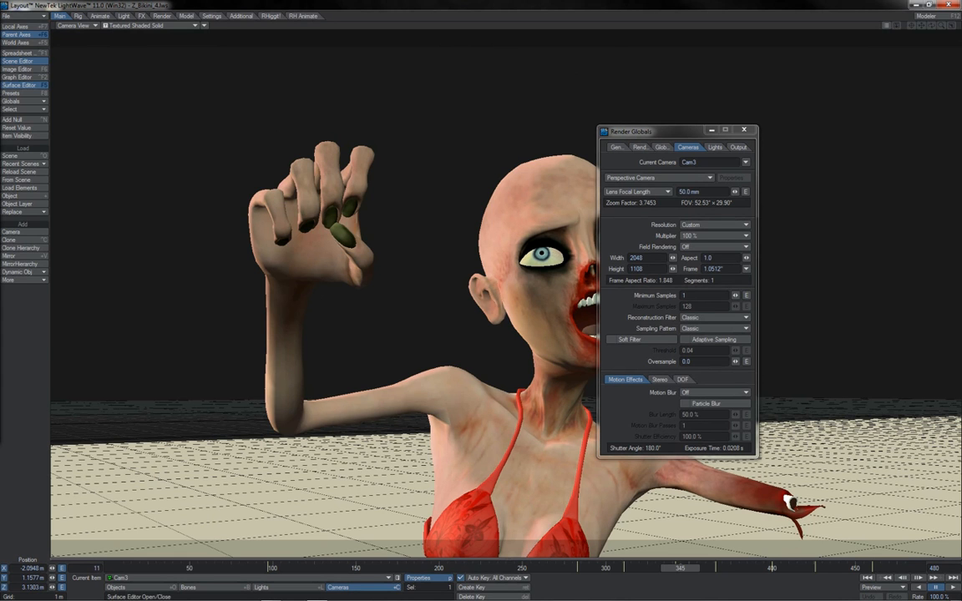
Position the frame 345 render image so the camera settings in Render Globals stay accessible.
drag(0, 32, 539, 27)
drag(682, 260, 688, 195)
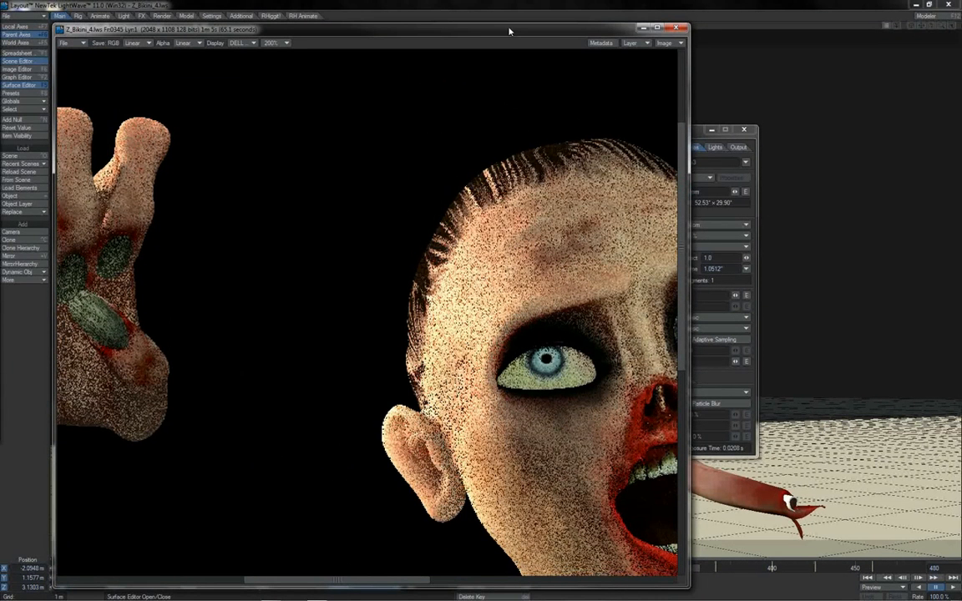
drag(510, 31, 276, 33)
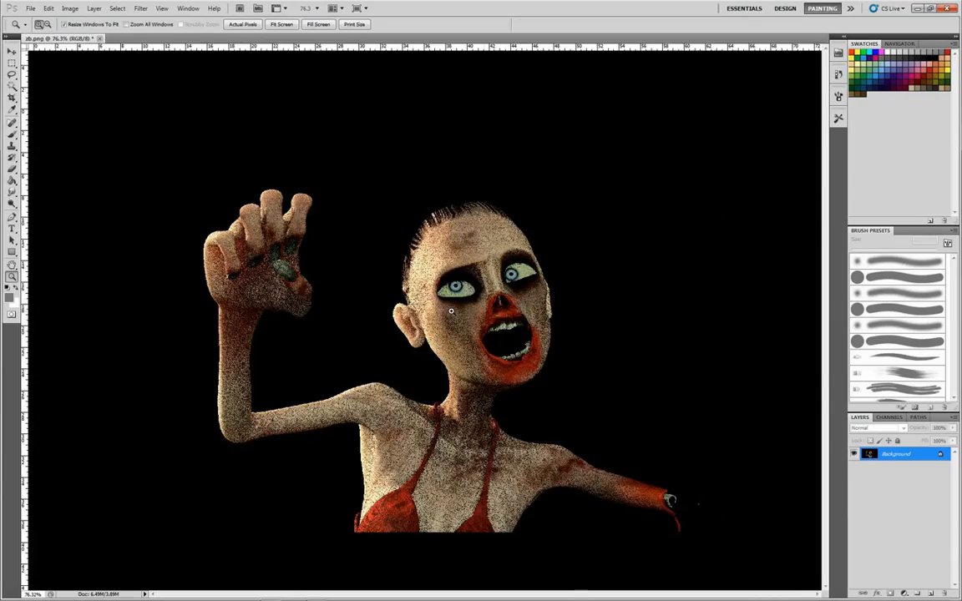
Switch to Photoshop and examine the grain on the character's face in zb.png.
scroll(451, 312, up, 6)
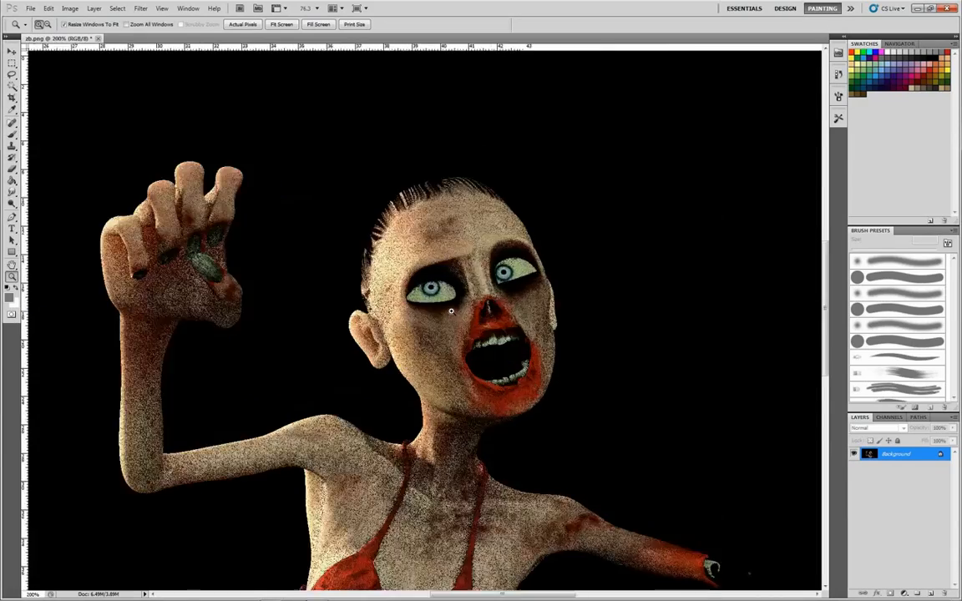
scroll(451, 312, up, 5)
key(b)
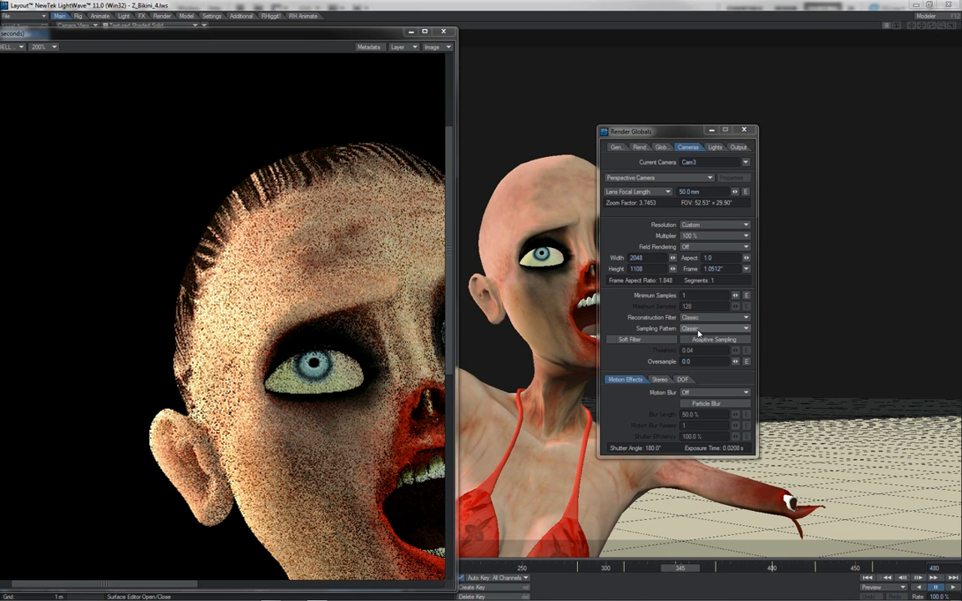
Check the camera's Sampling Pattern options and compare render layers 1, 2 and 3 around the neck and chest.
click(698, 331)
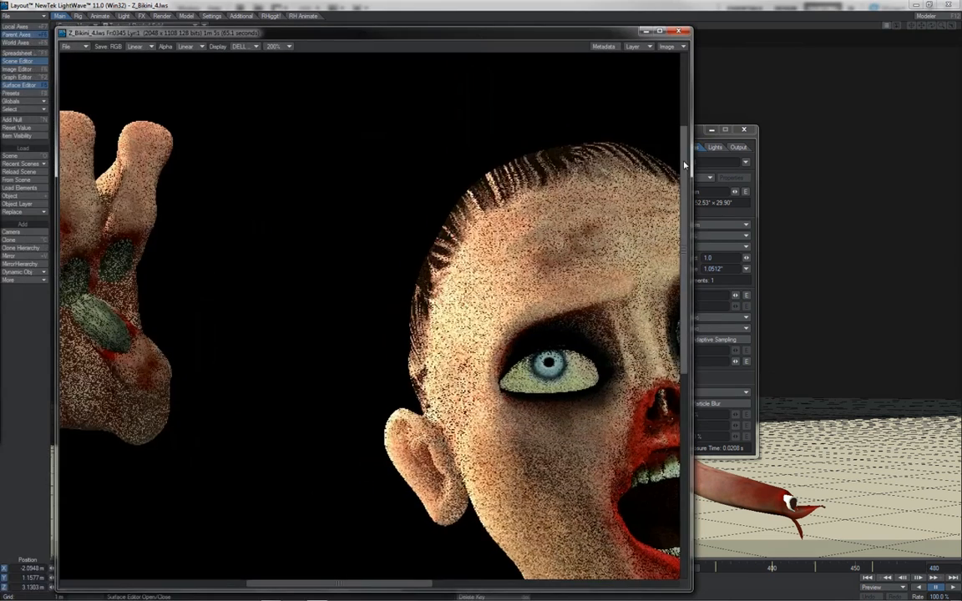
drag(684, 165, 677, 342)
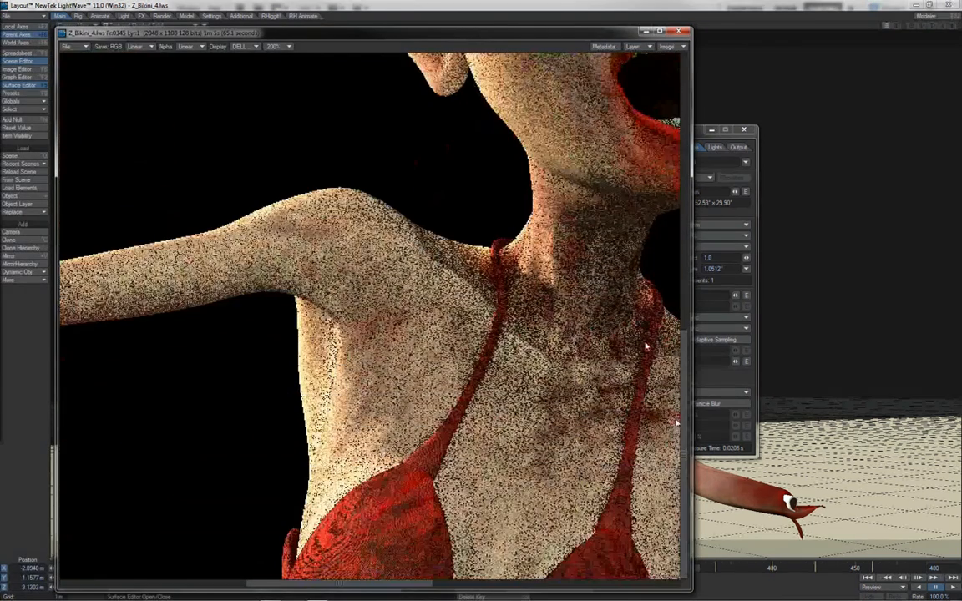
click(649, 50)
click(649, 65)
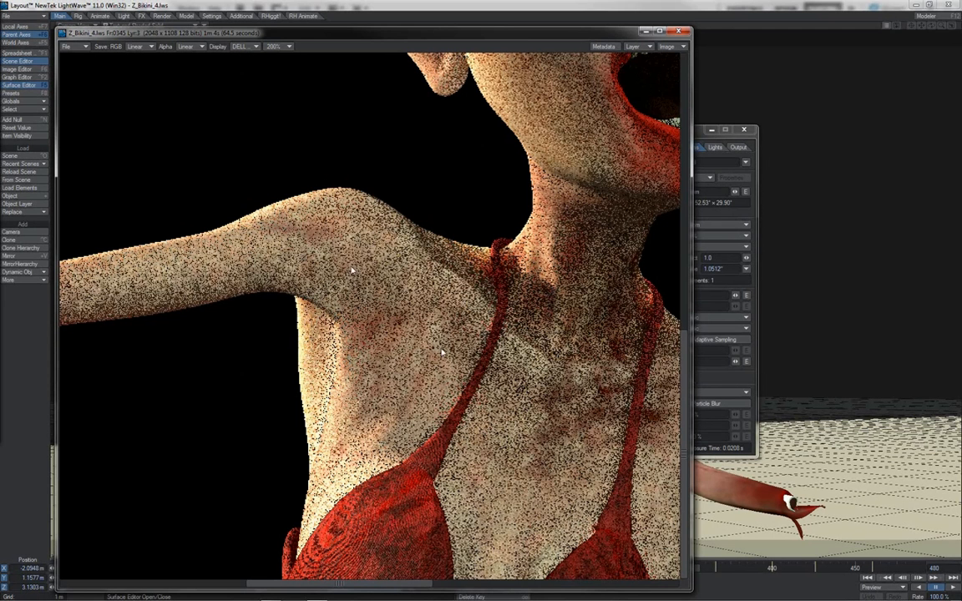
click(638, 49)
click(639, 64)
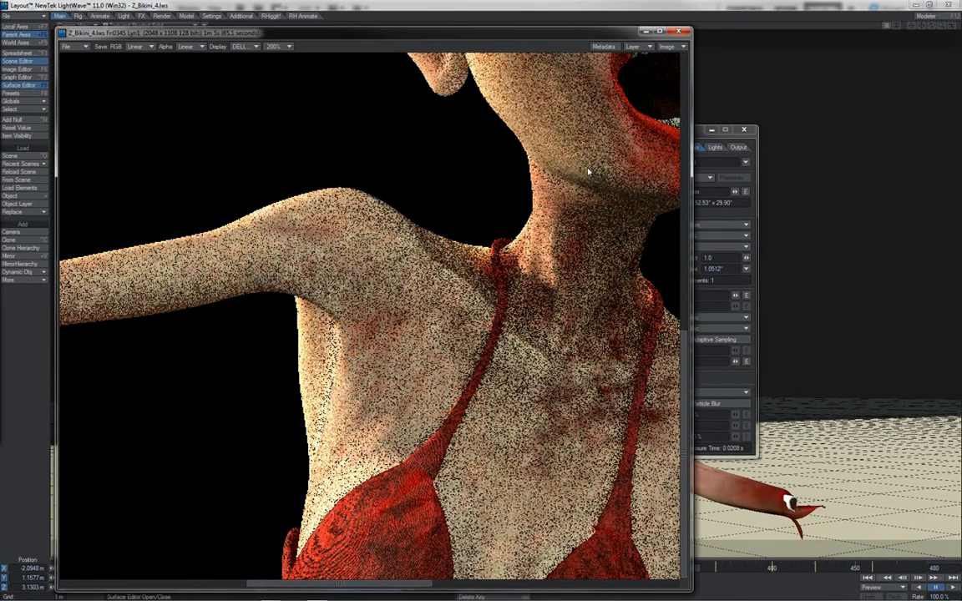
click(634, 46)
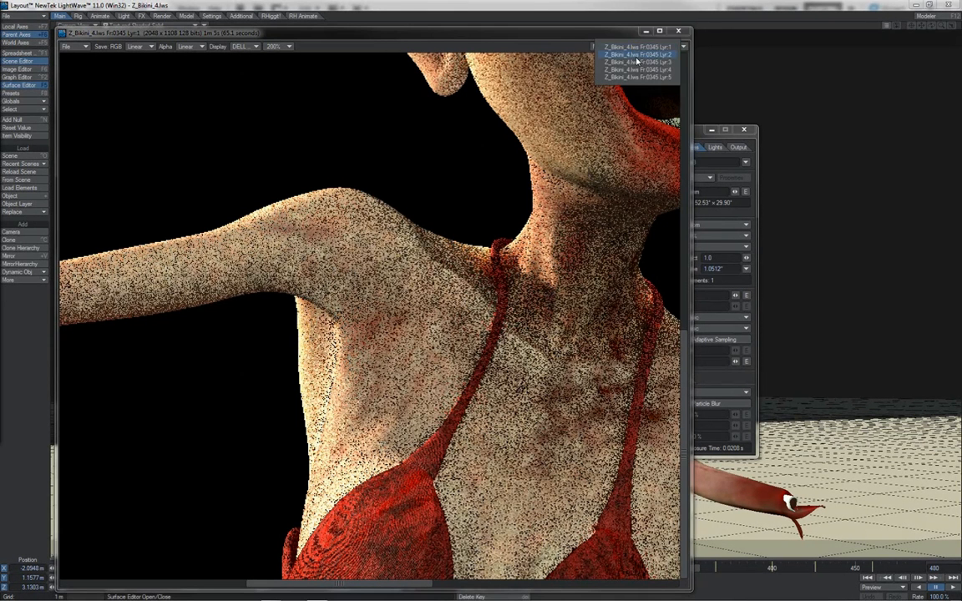
click(637, 62)
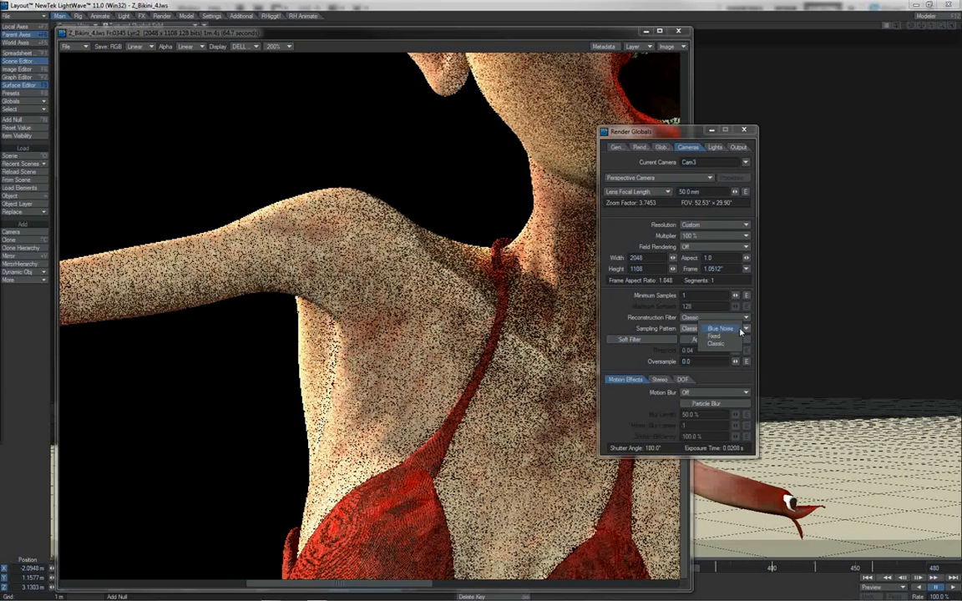
Alternate between render layers 1 and 2 to compare their noise patterns on the upper body.
click(594, 34)
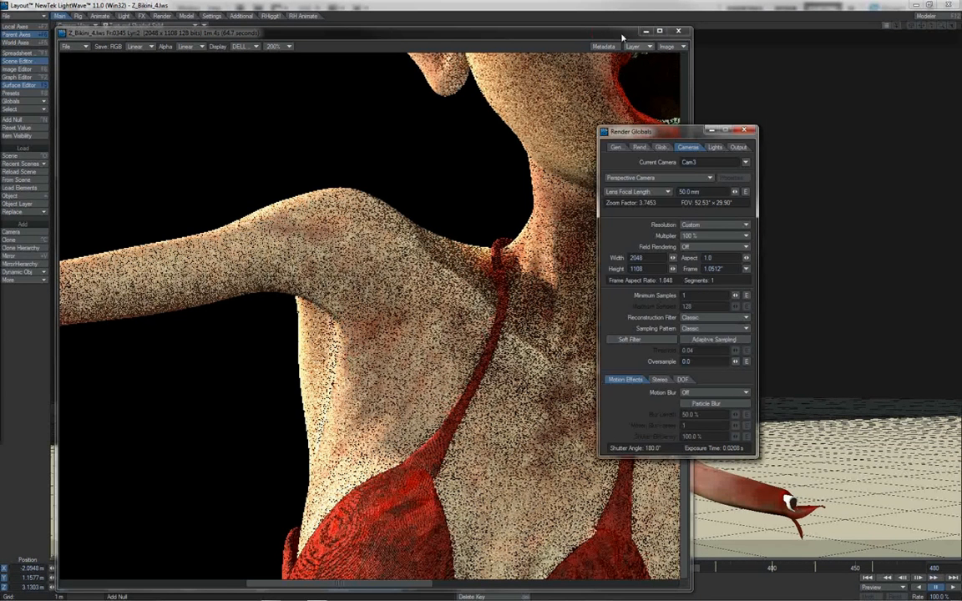
click(633, 47)
click(636, 41)
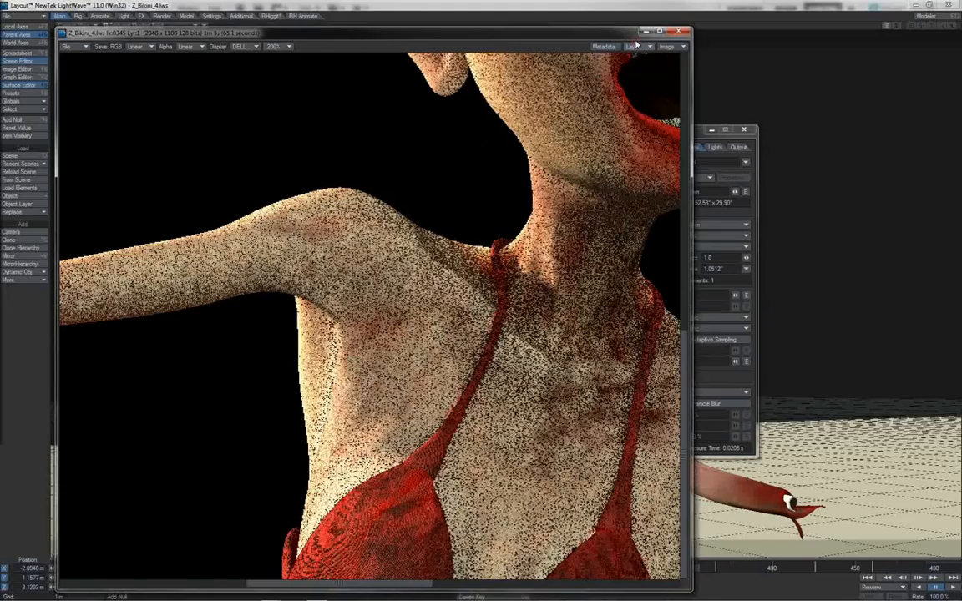
click(637, 48)
click(636, 56)
Compare the shoulder noise in render layers 1 and 2 at 400% magnification.
scroll(190, 73, up, 1)
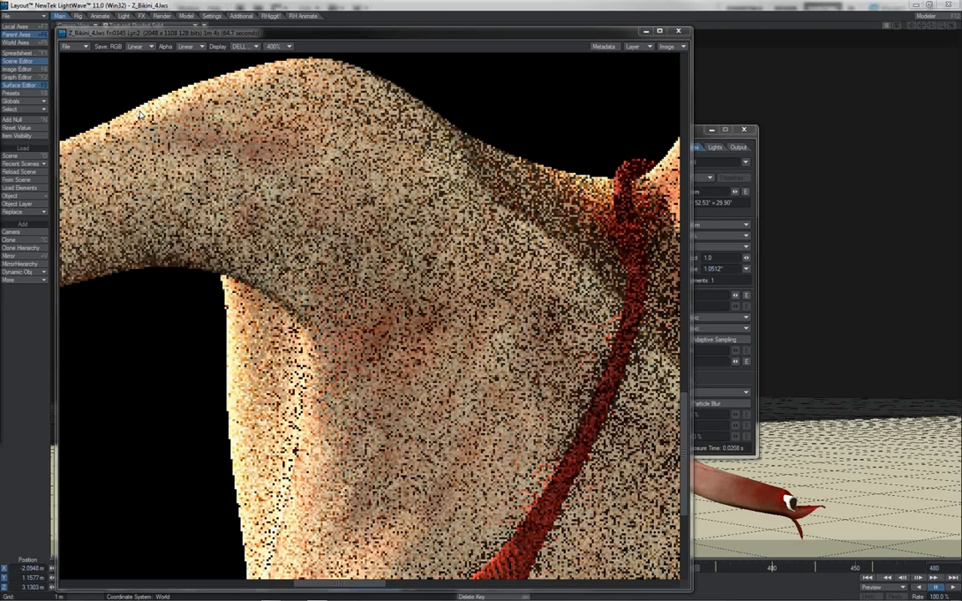
click(638, 46)
click(640, 39)
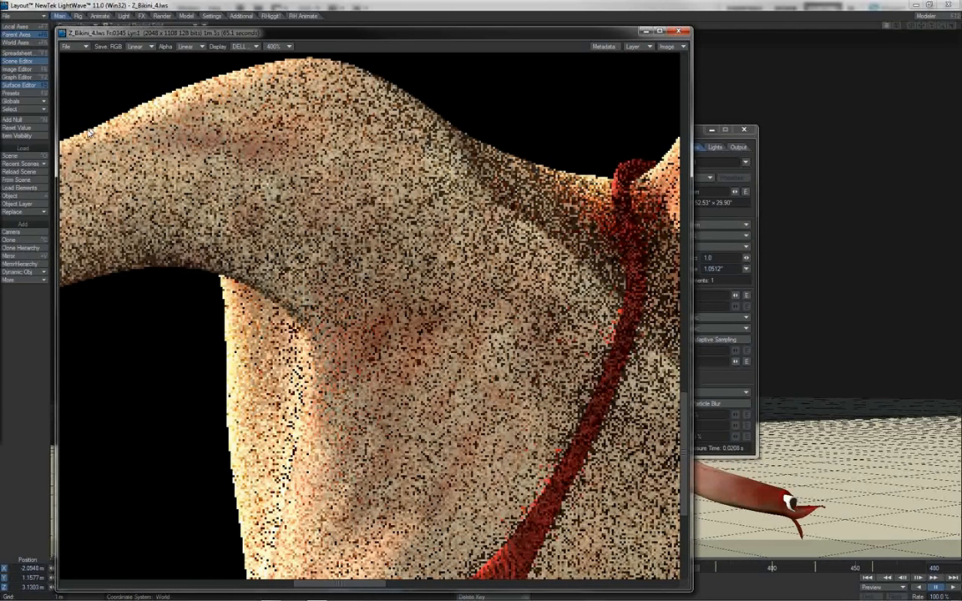
click(639, 47)
click(641, 55)
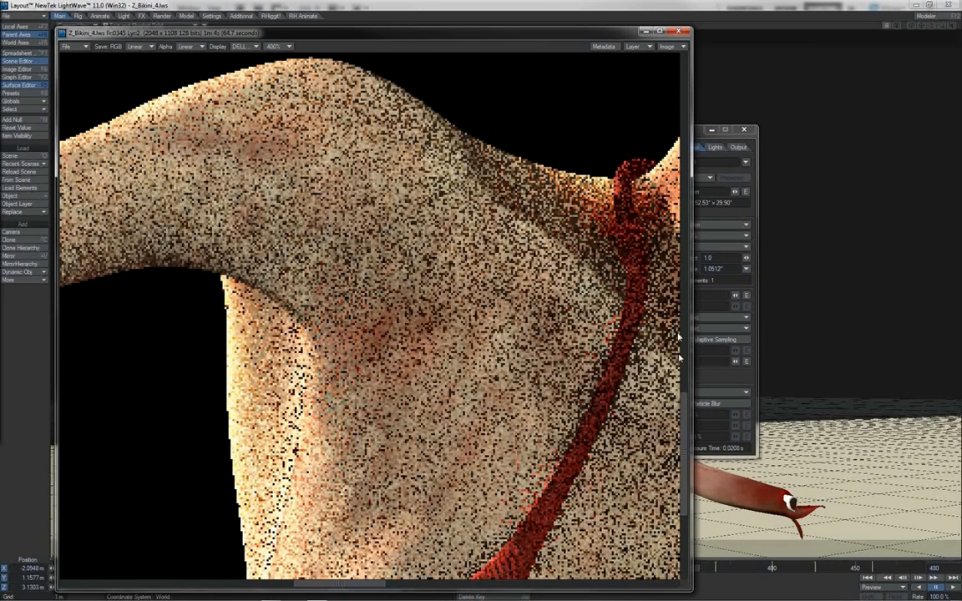
Compare the shading noise on the bikini top between render layers 2 and 1.
drag(683, 407, 685, 493)
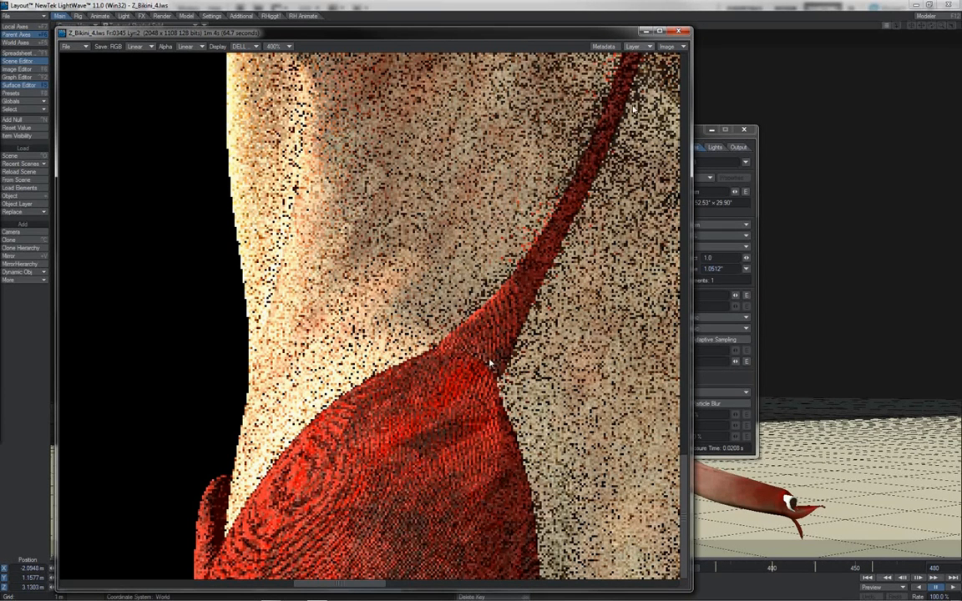
click(637, 46)
click(649, 40)
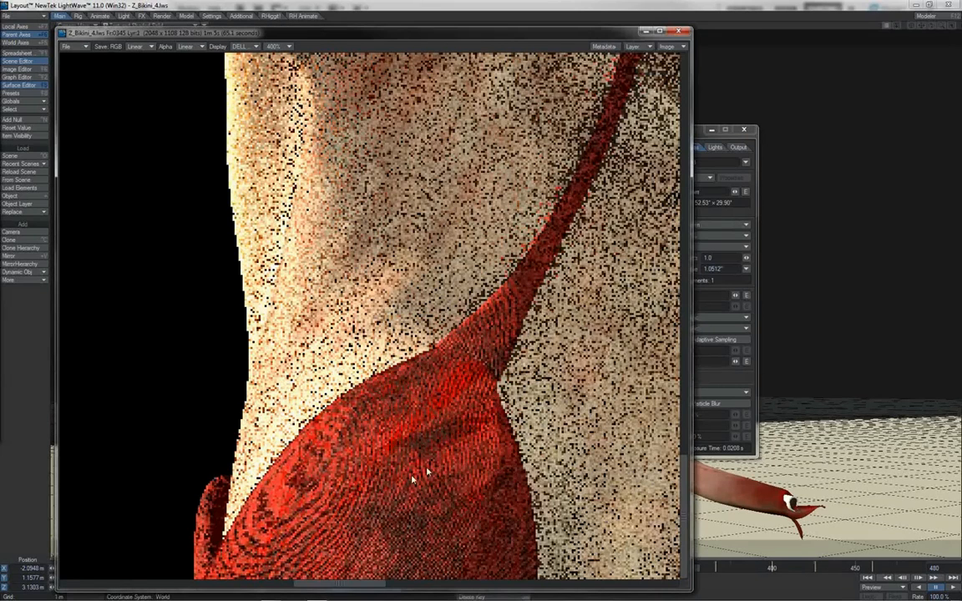
click(643, 46)
click(648, 55)
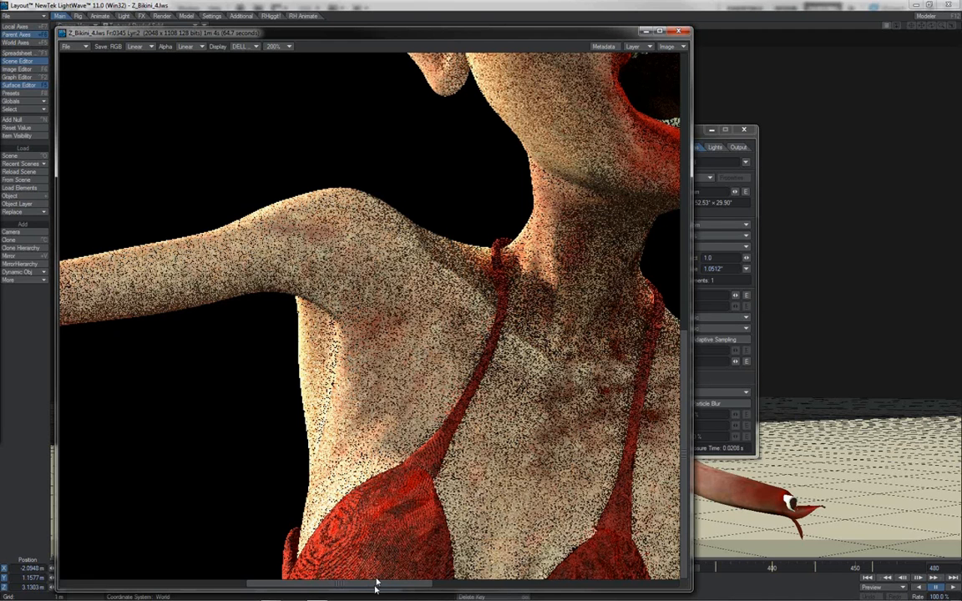
Compare render layers 4 and 5 on the chest and bikini top at 200% magnification.
click(27, 70)
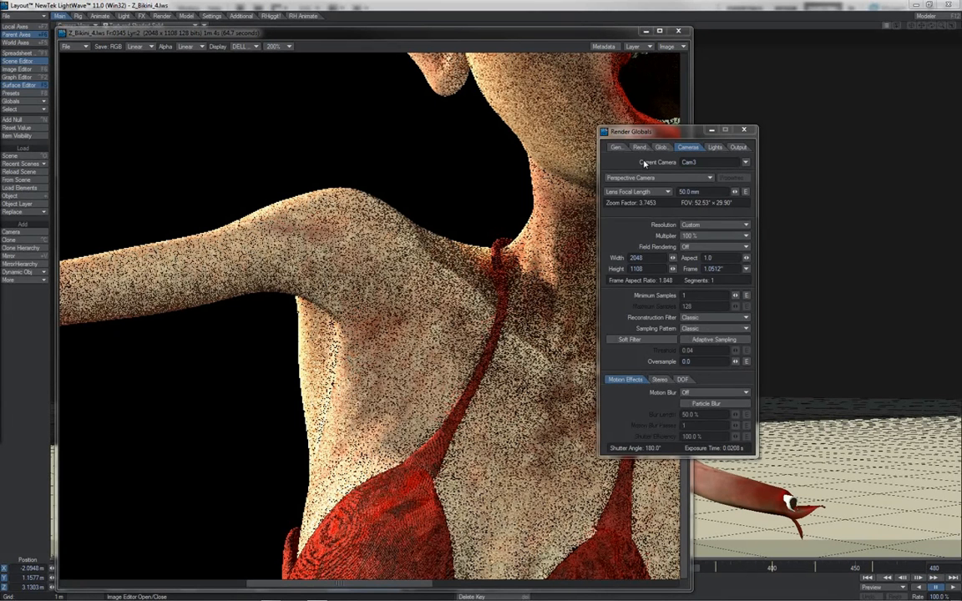
click(645, 65)
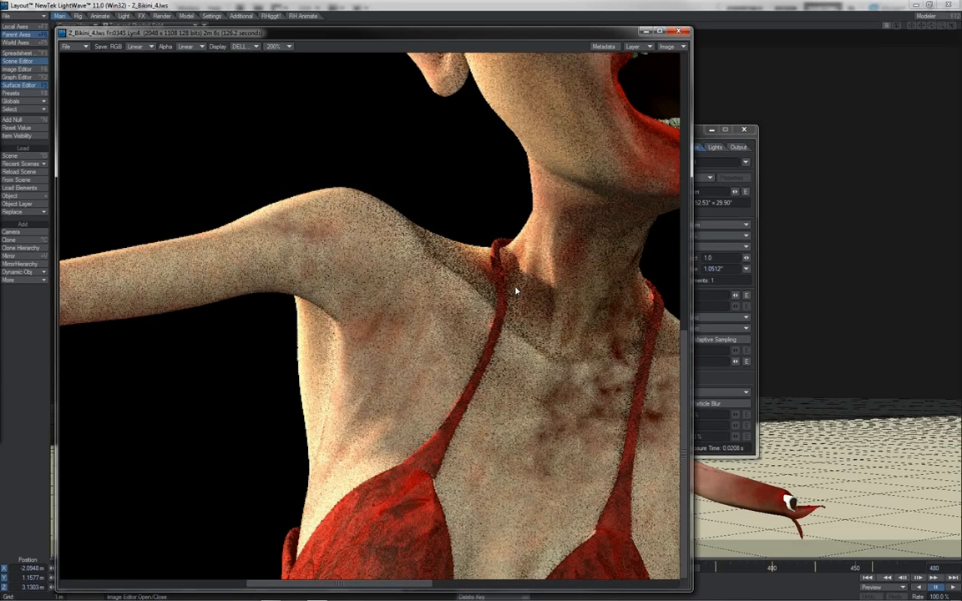
click(636, 46)
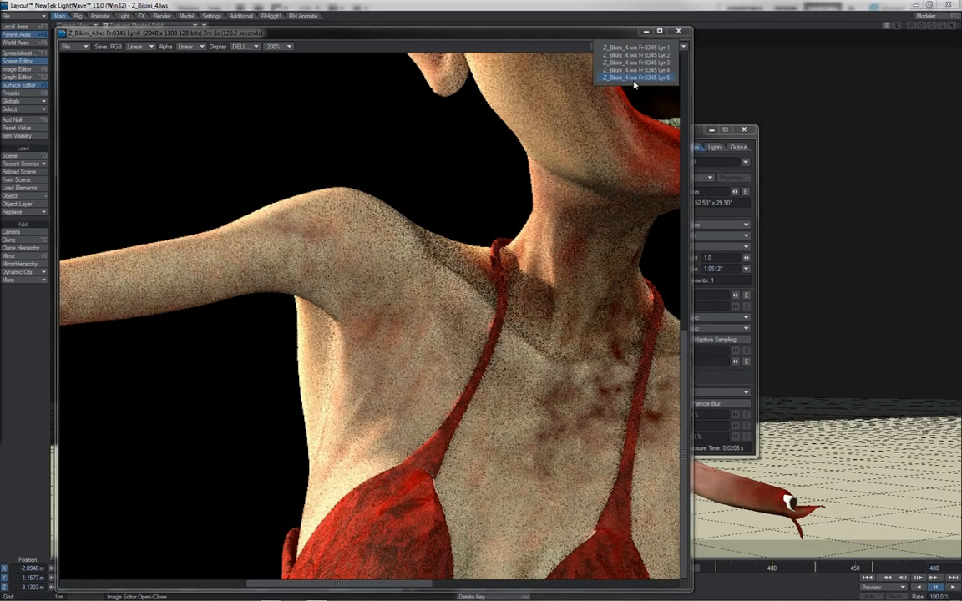
click(635, 77)
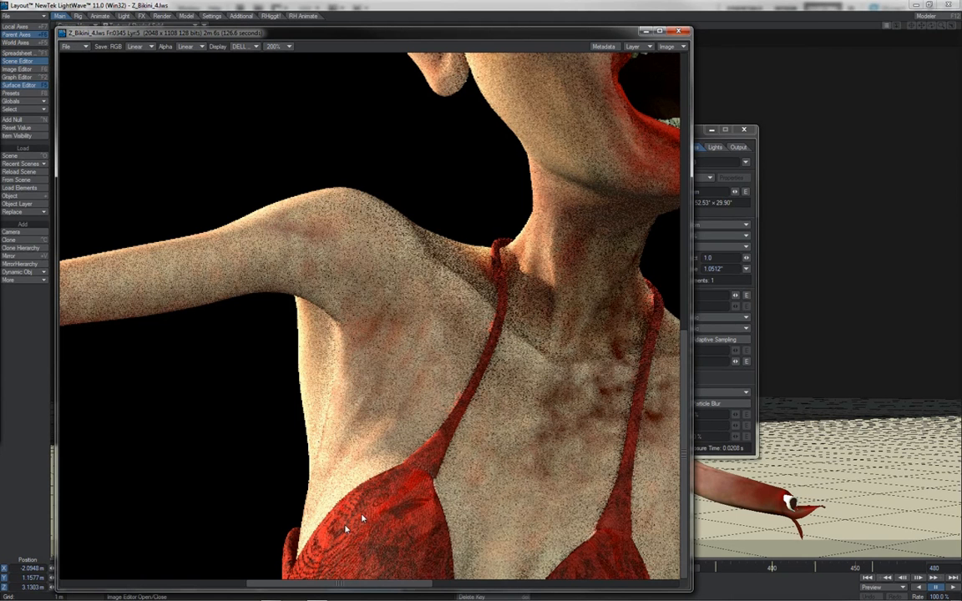
click(631, 48)
click(632, 44)
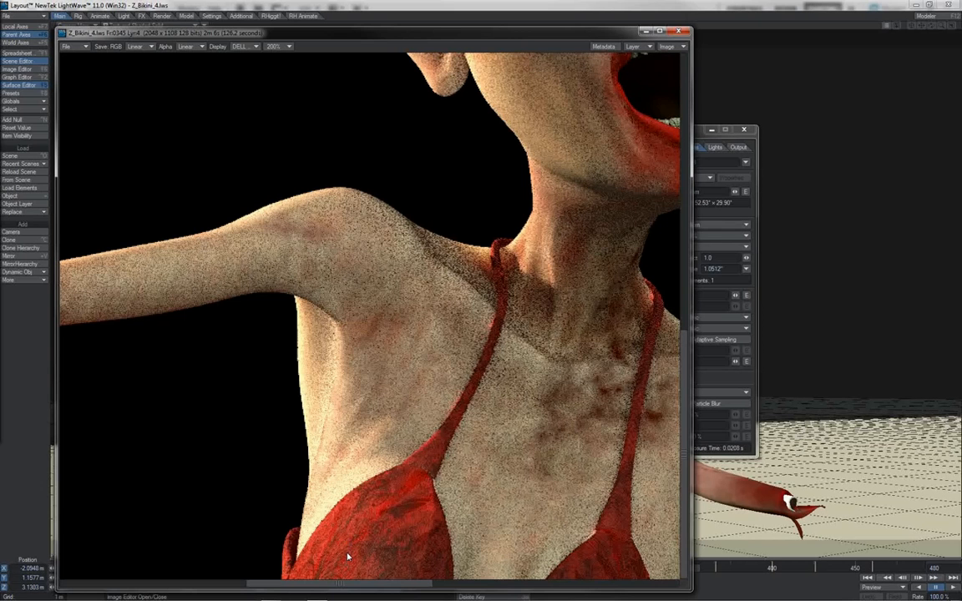
Compare the arm and shoulder noise in render layers 4 and 5 at 400% magnification.
click(636, 46)
click(636, 53)
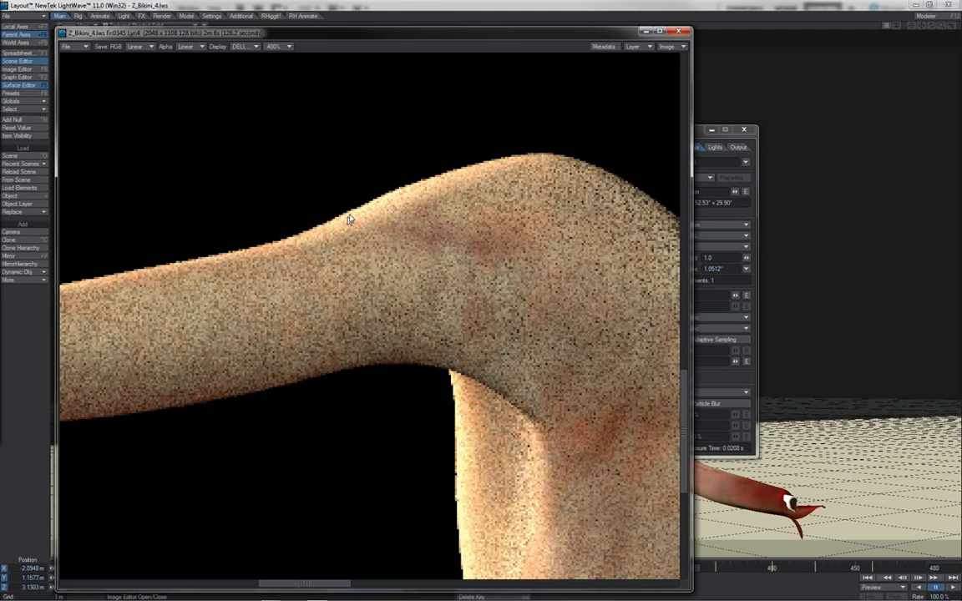
click(634, 48)
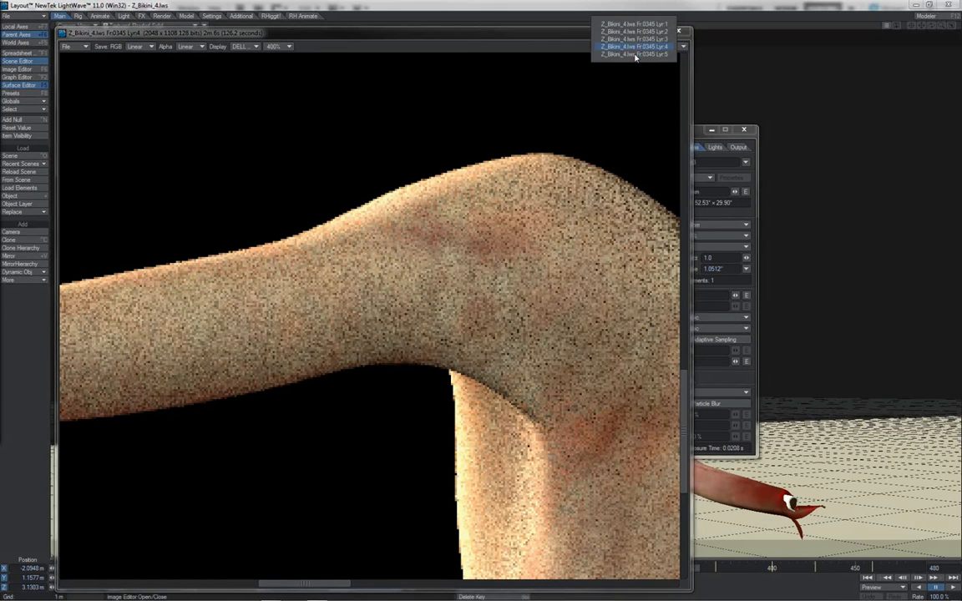
click(635, 54)
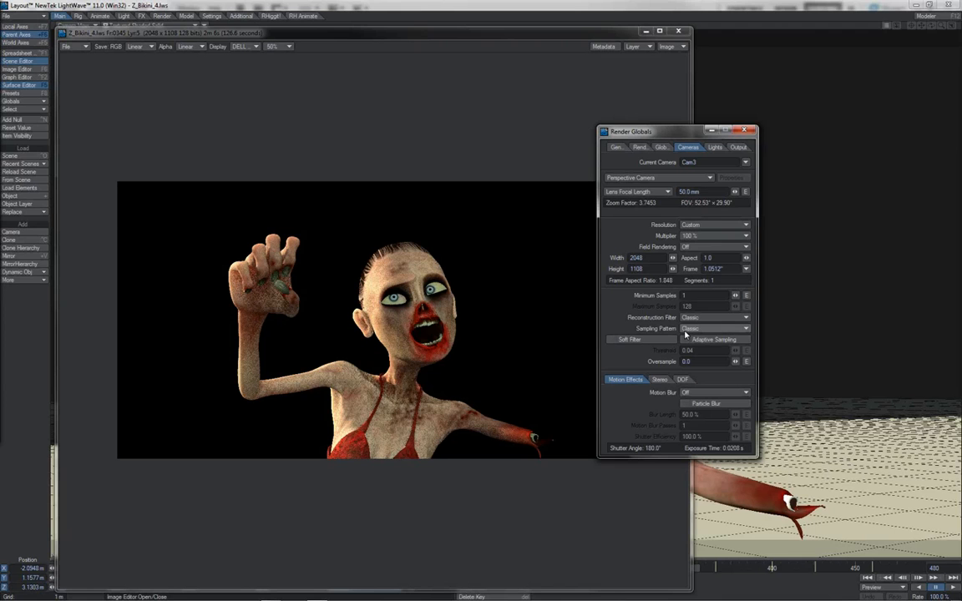
Examine the available Sampling Pattern and Reconstruction Filter options for Cam3.
click(687, 332)
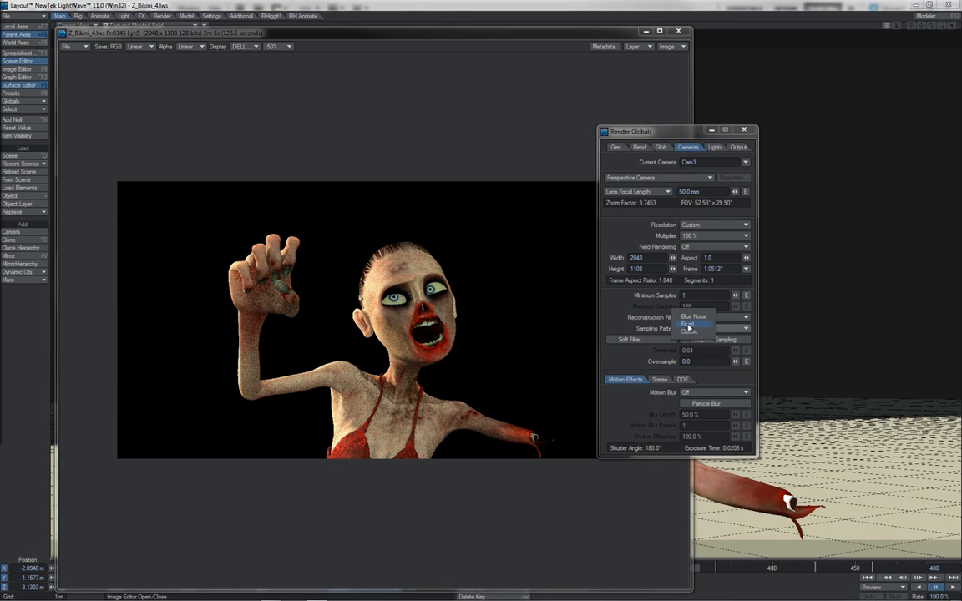
click(612, 319)
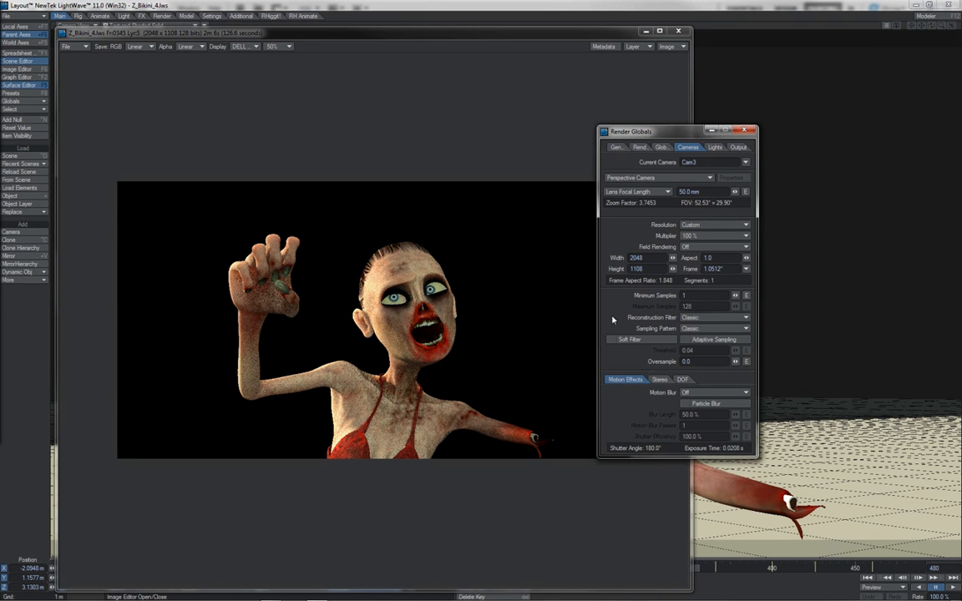
click(698, 322)
click(716, 319)
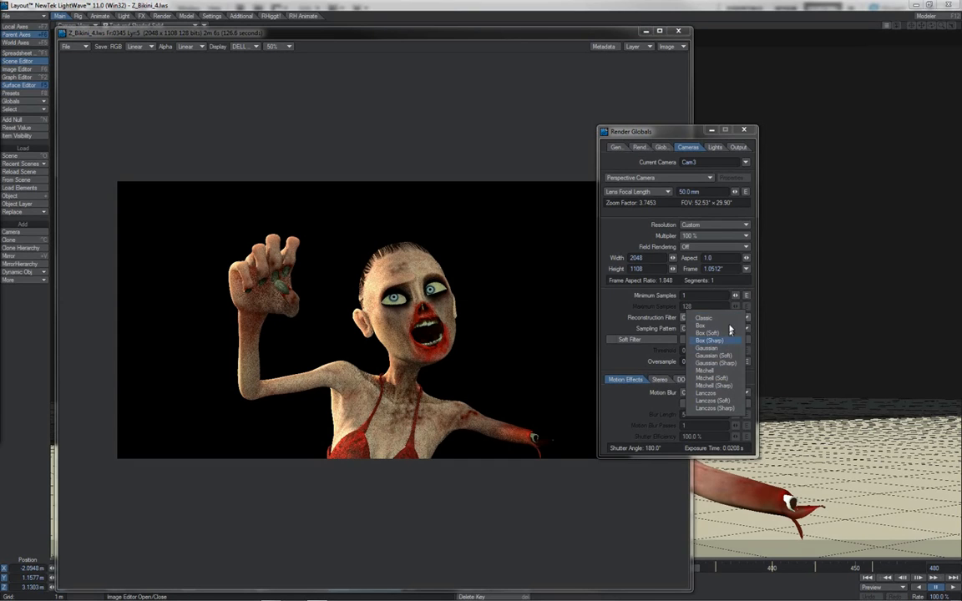
click(729, 325)
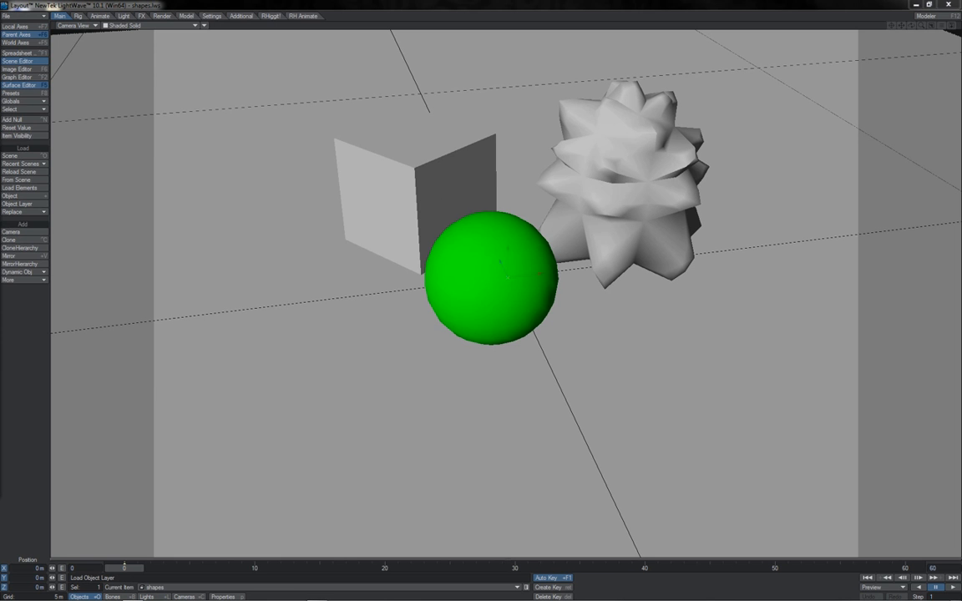
Examine the basic and advanced sampling settings of the Skin node on the shape surface.
drag(0, 31, 336, 114)
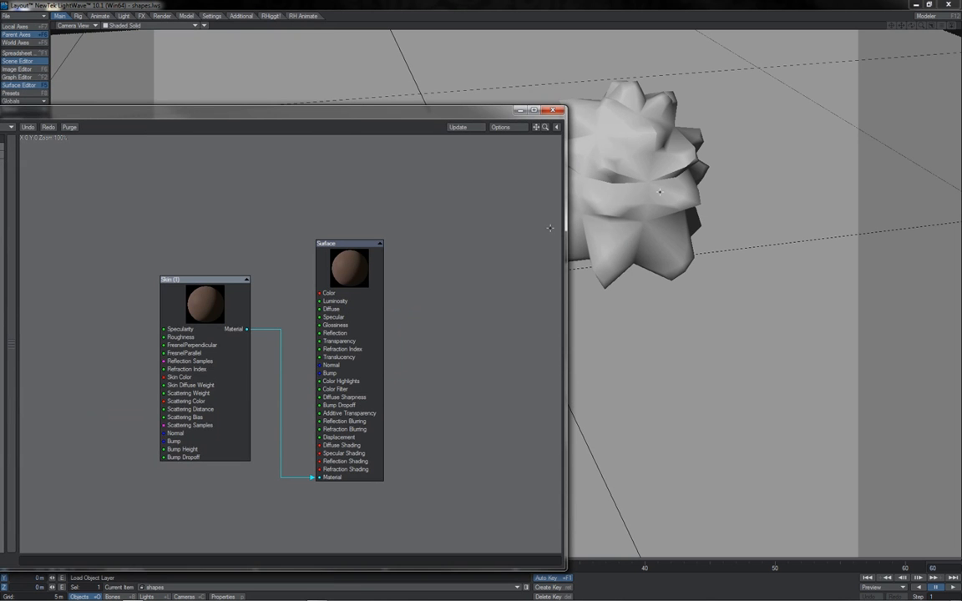
click(222, 310)
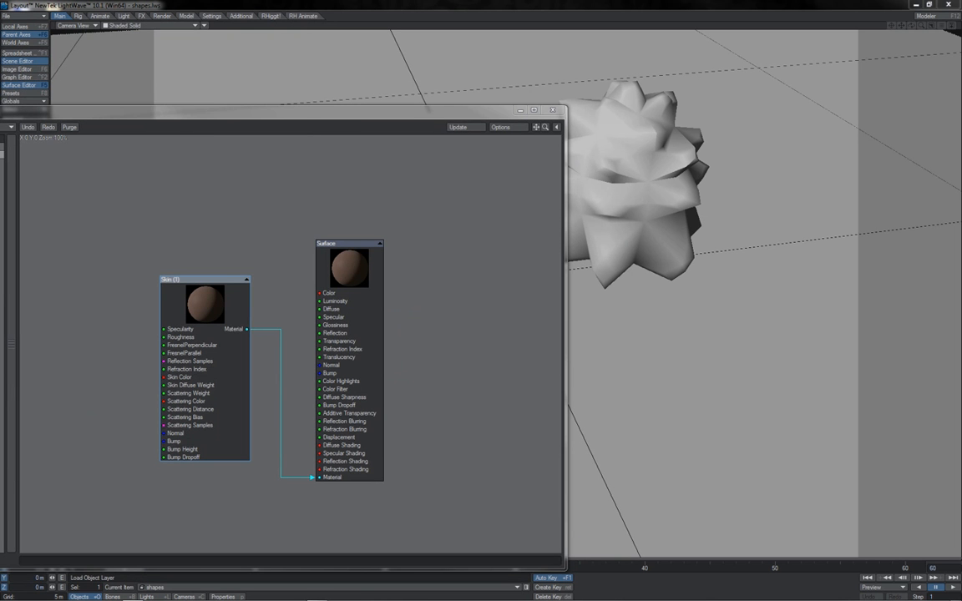
drag(213, 112, 431, 152)
click(441, 309)
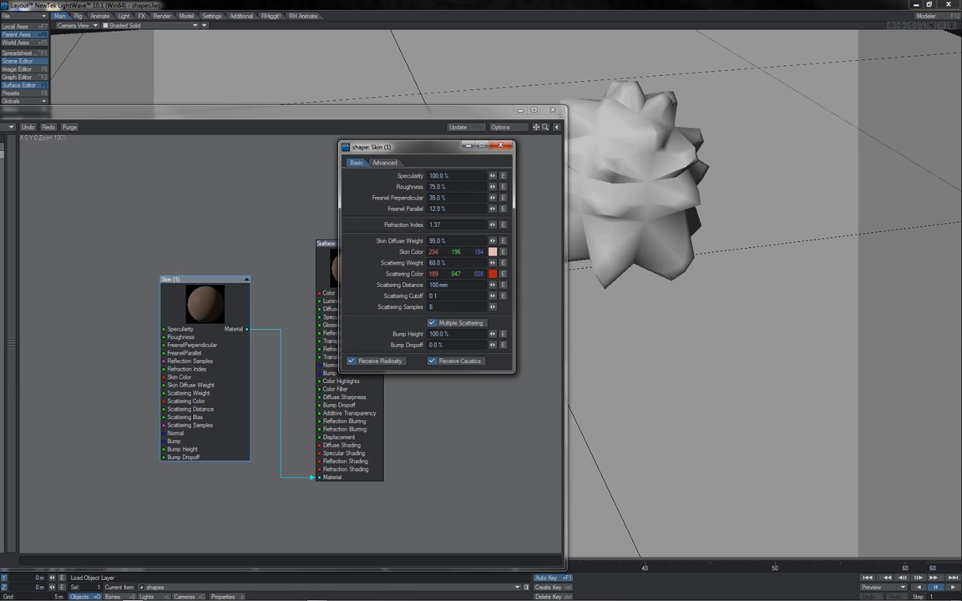
click(391, 163)
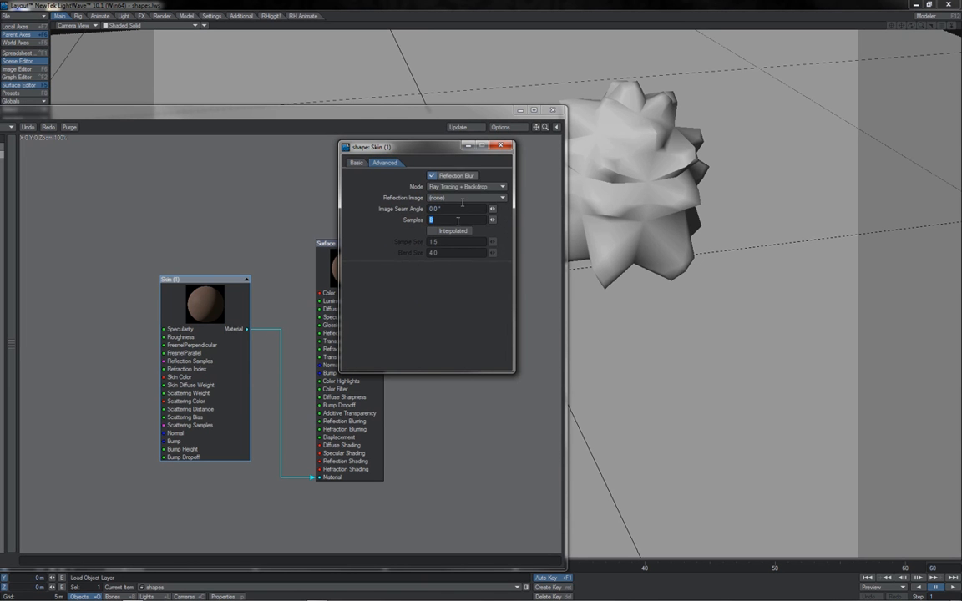
click(355, 163)
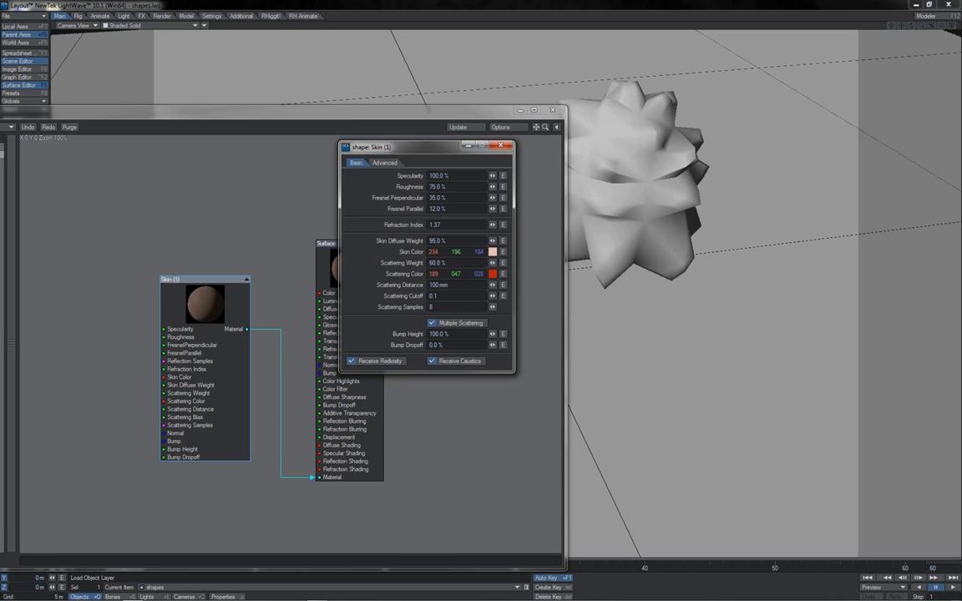
click(383, 164)
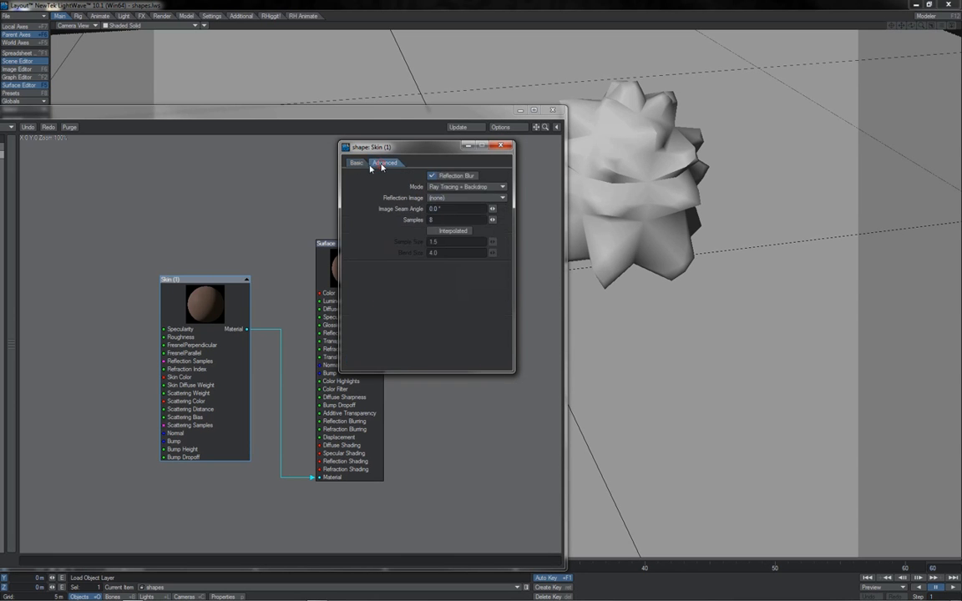
click(358, 164)
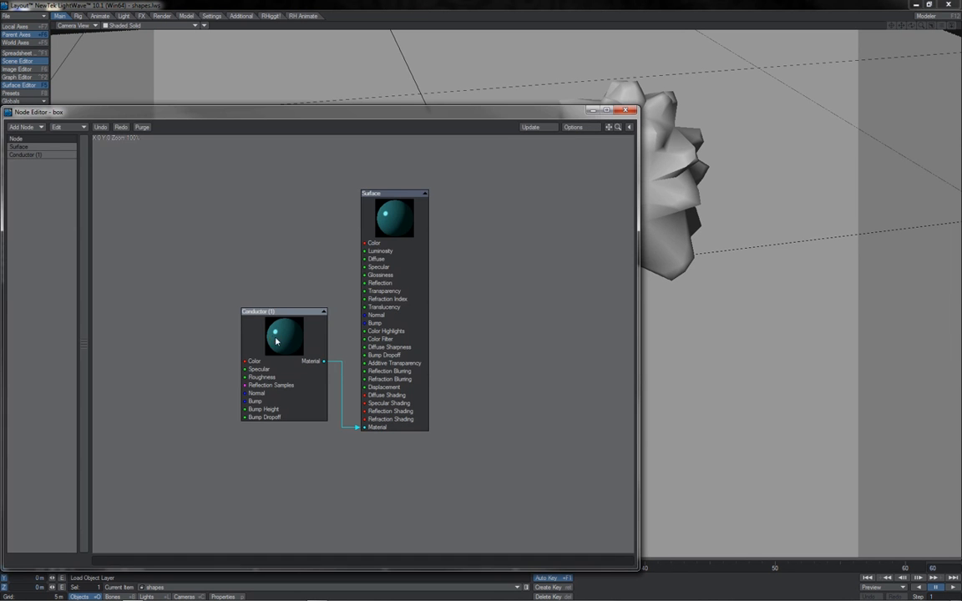
Inspect the reflection blur Samples setting of the Conductor node on the box surface.
double_click(276, 341)
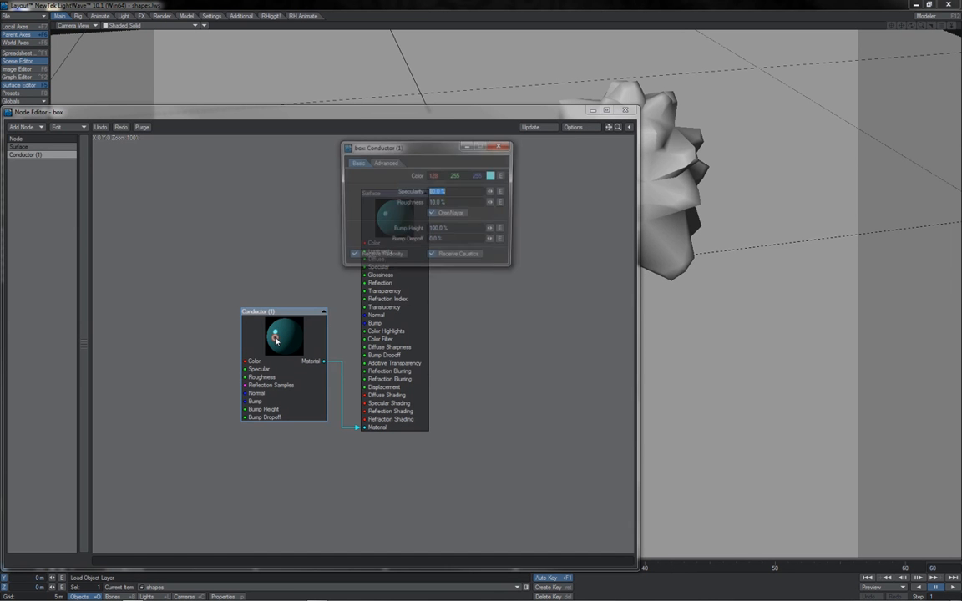
click(387, 165)
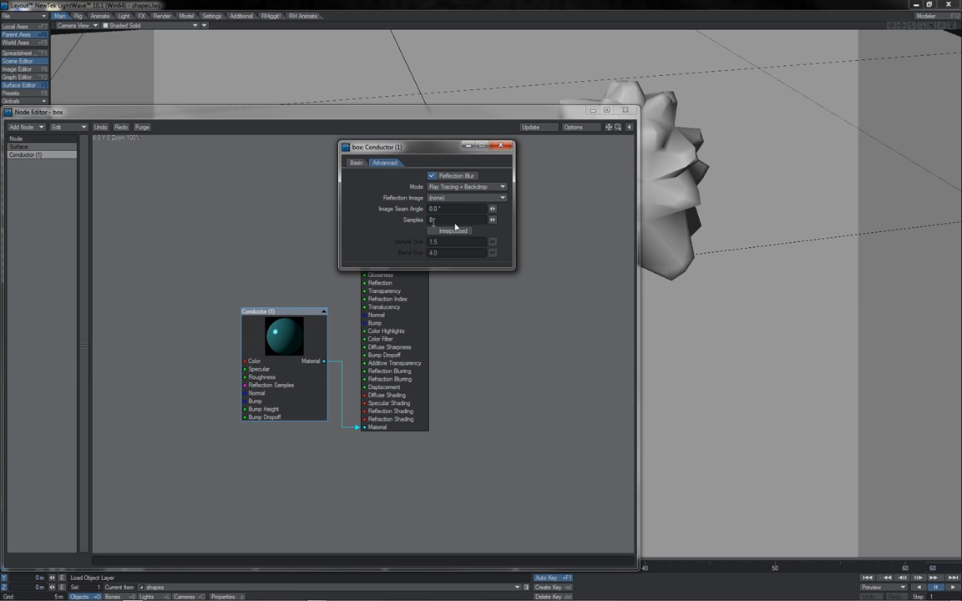
click(496, 147)
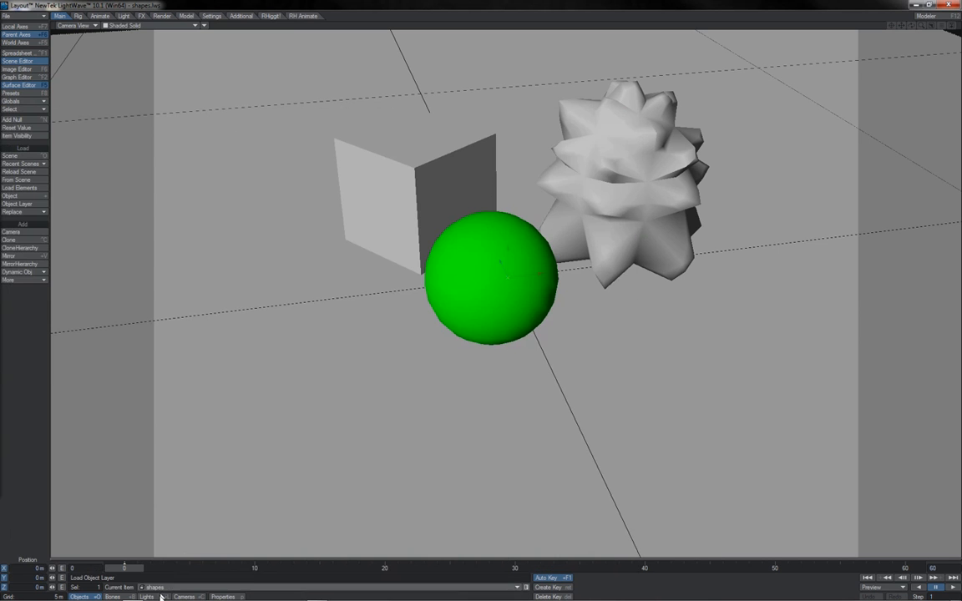
Inspect the dome light in the perspective view together with its Quality and Angle settings.
click(161, 597)
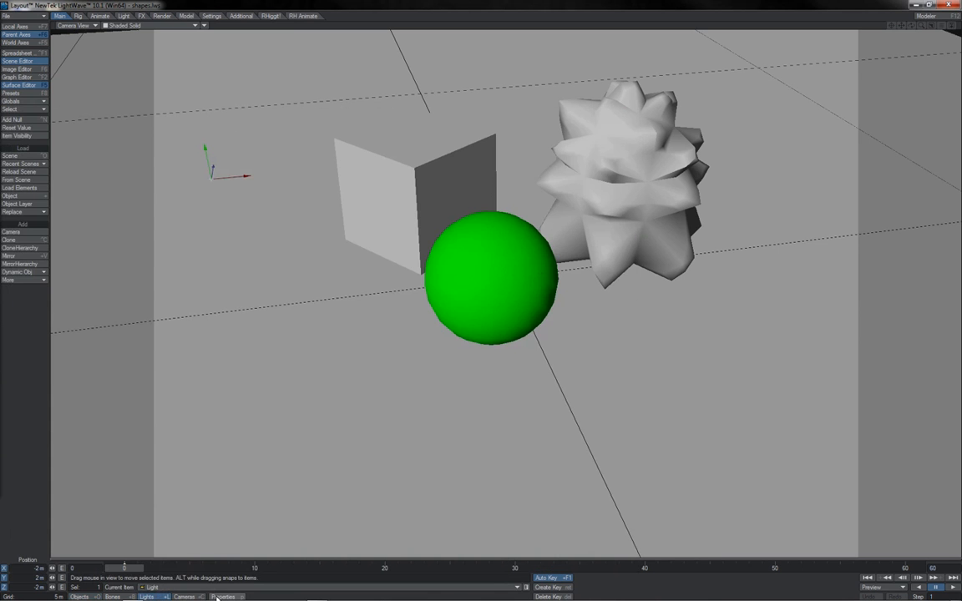
key(4)
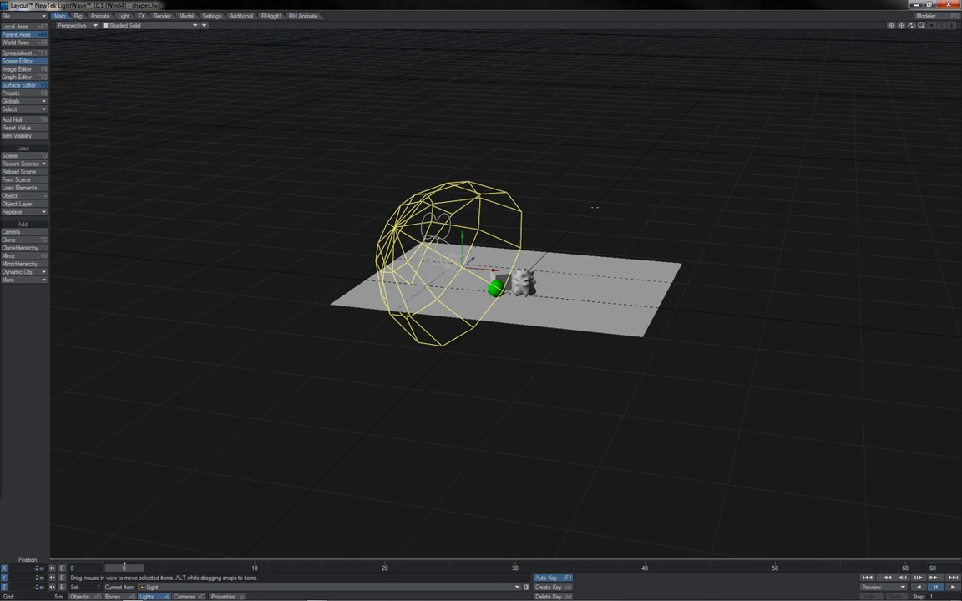
key(p)
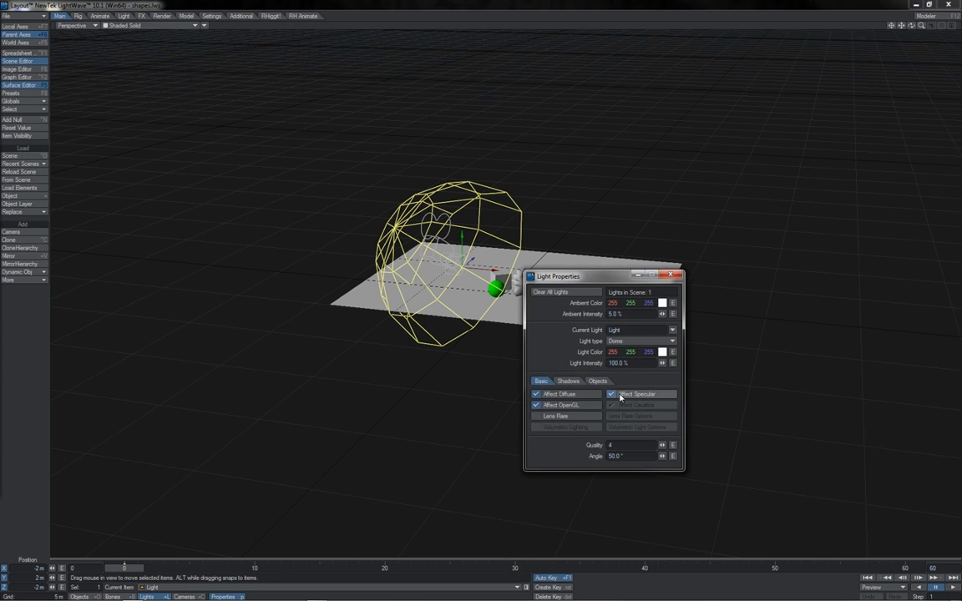
click(622, 444)
text(4)
drag(611, 282, 227, 98)
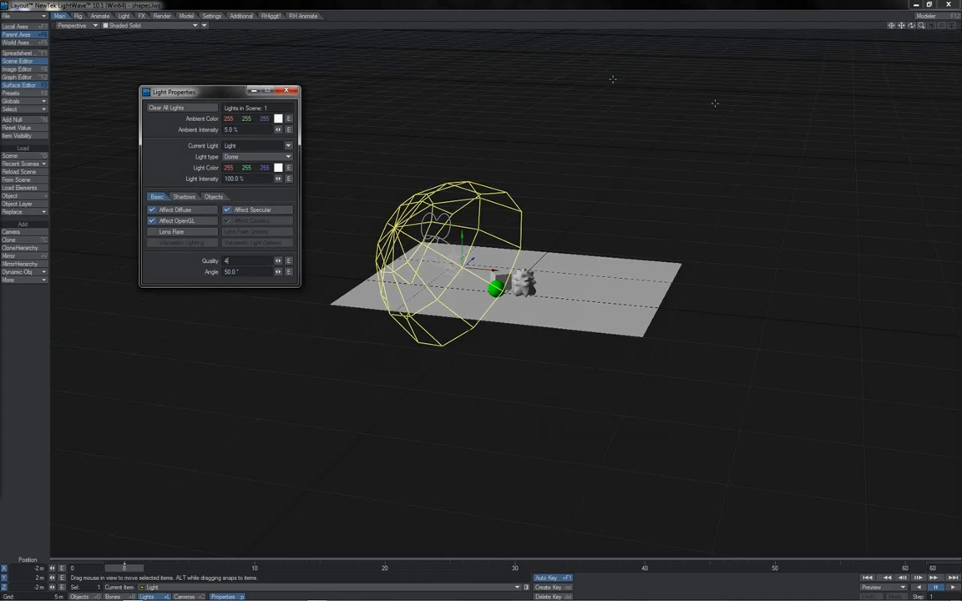
drag(922, 26, 918, 29)
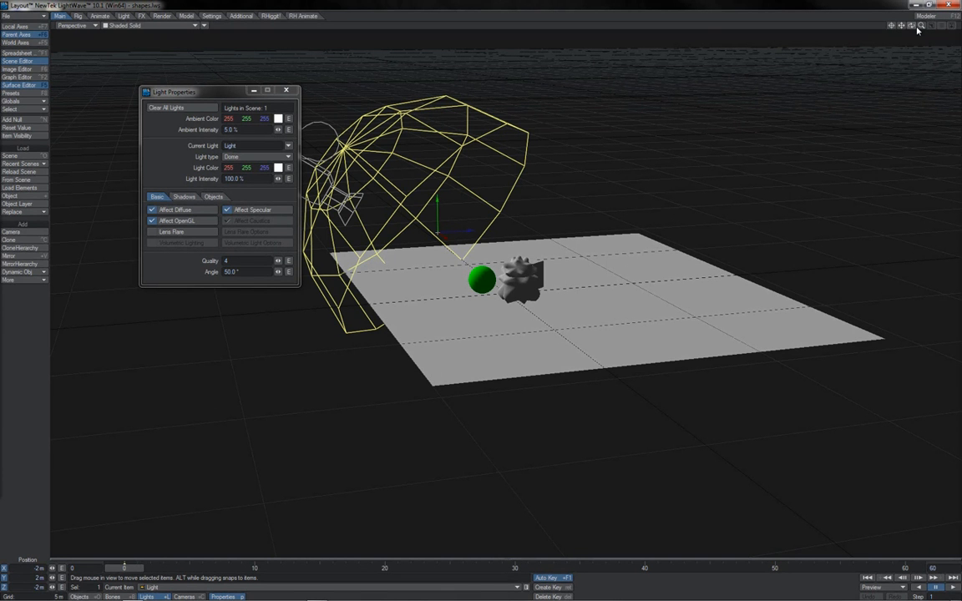
Set the camera's Antialiasing to 3 with the Classic filter and sampling pattern, and render the current frame.
click(222, 597)
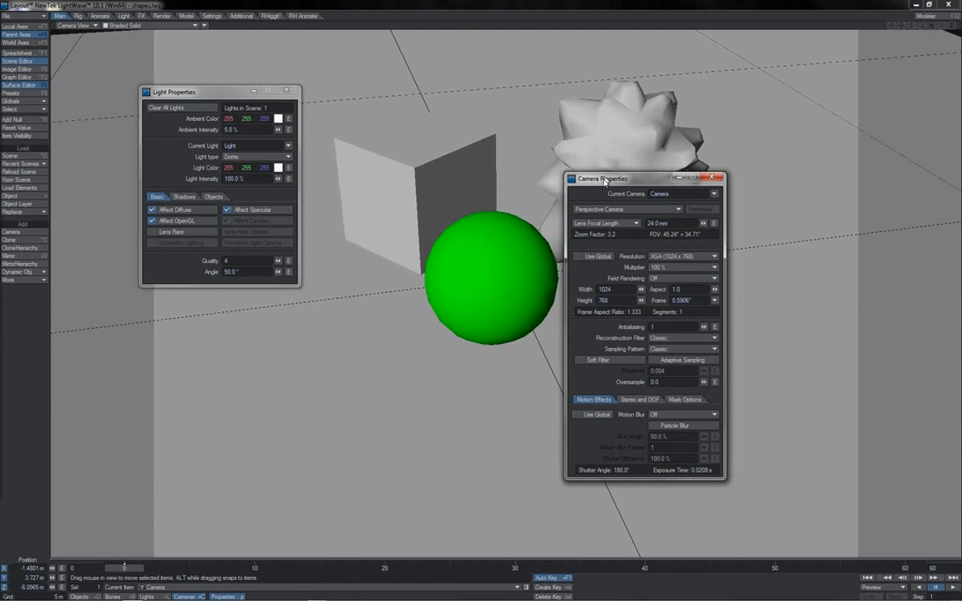
drag(604, 186, 669, 119)
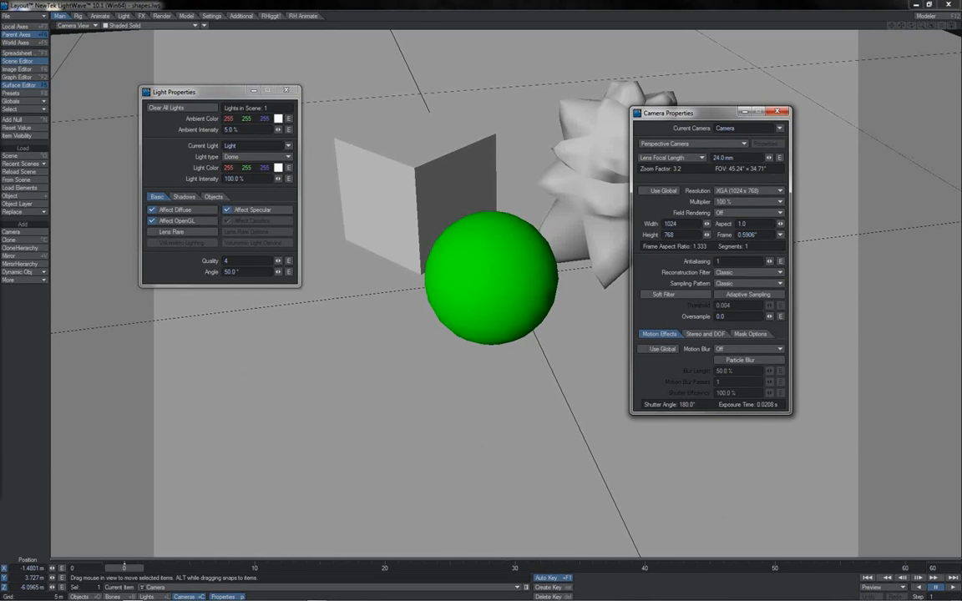
drag(726, 261, 685, 266)
text(3)
key(F9)
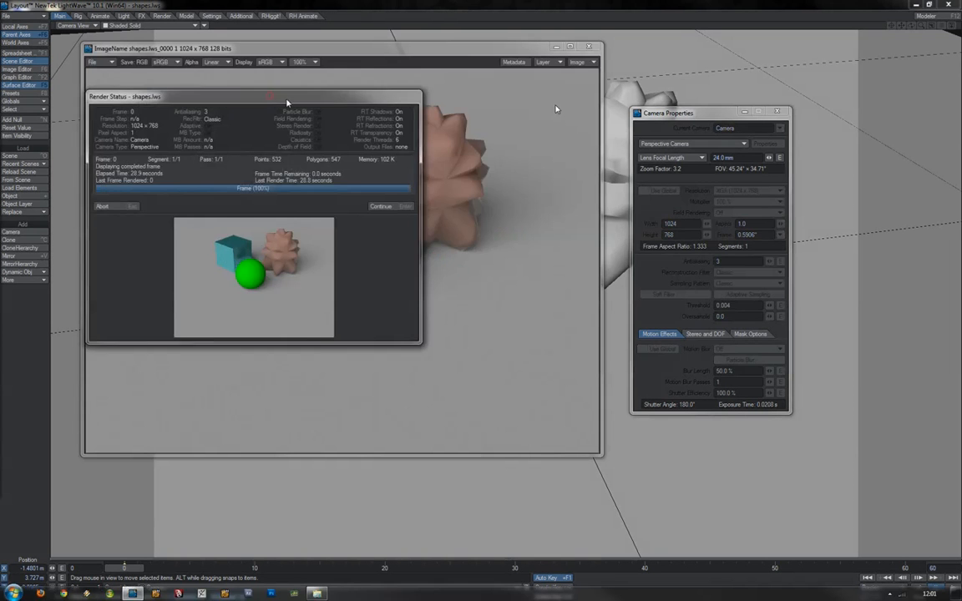
drag(276, 96, 782, 90)
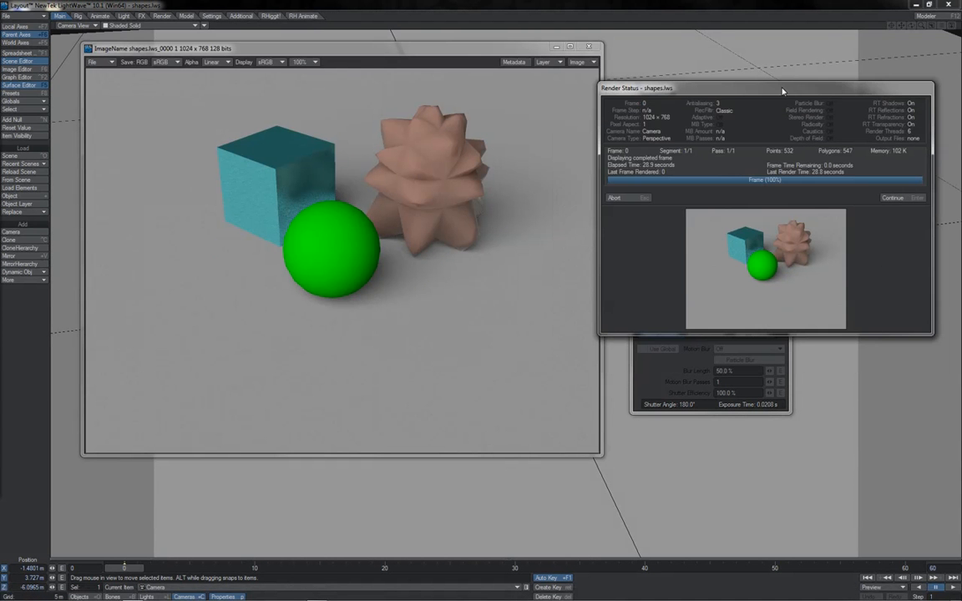
click(893, 198)
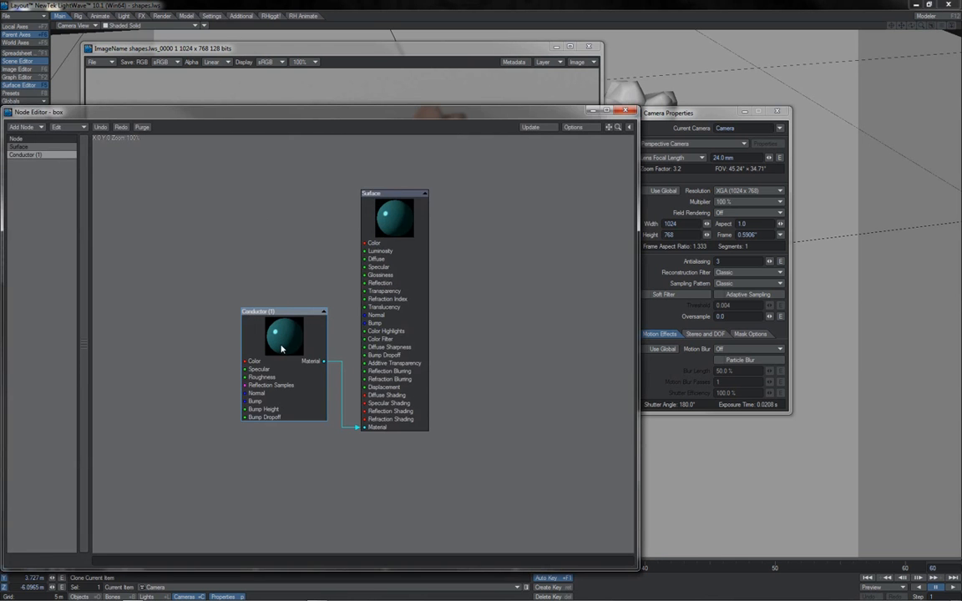
Set the box's Conductor node reflection Samples to 32 and render the frame again.
double_click(282, 349)
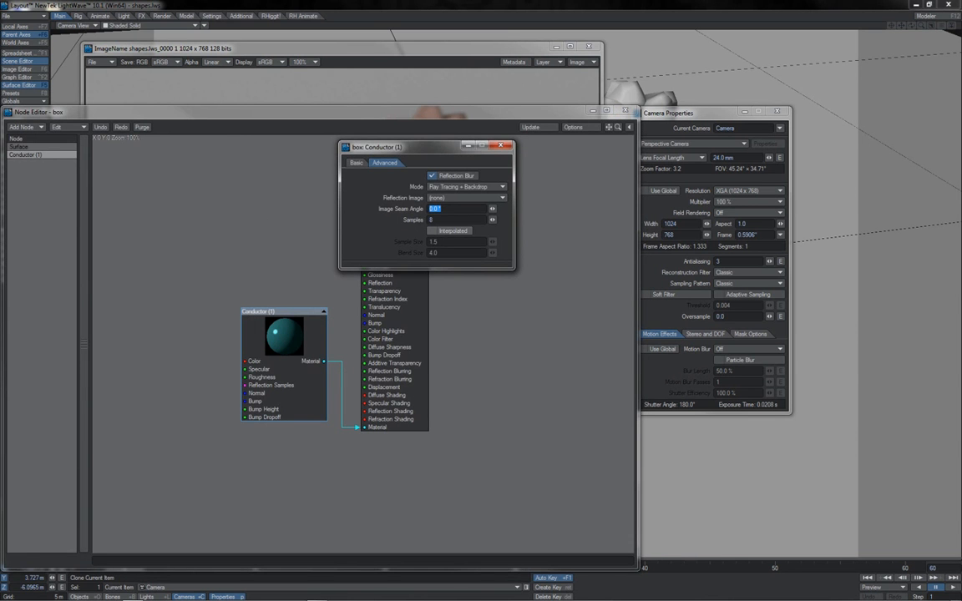
drag(449, 219, 407, 218)
key(Return)
click(664, 256)
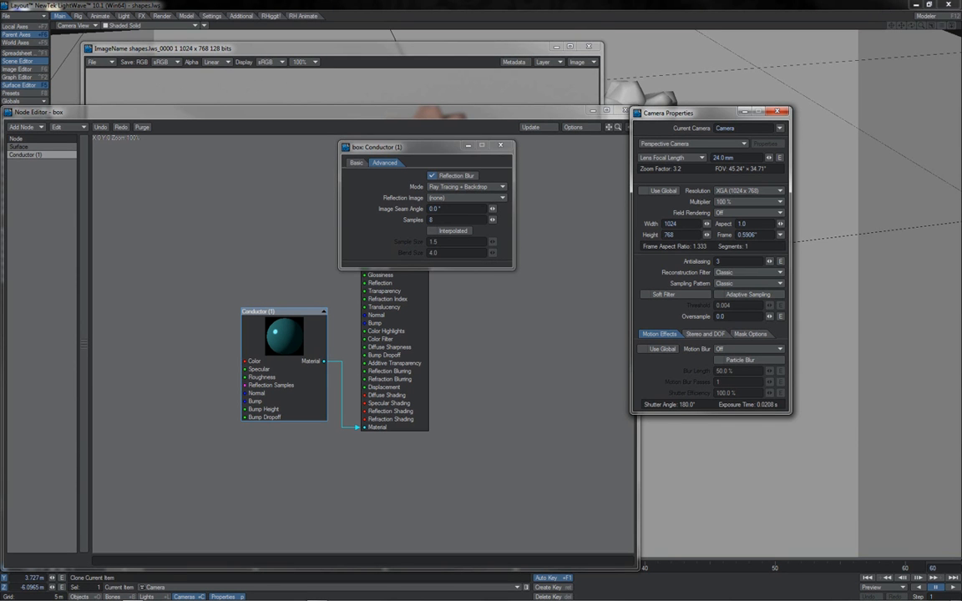
drag(444, 220, 398, 223)
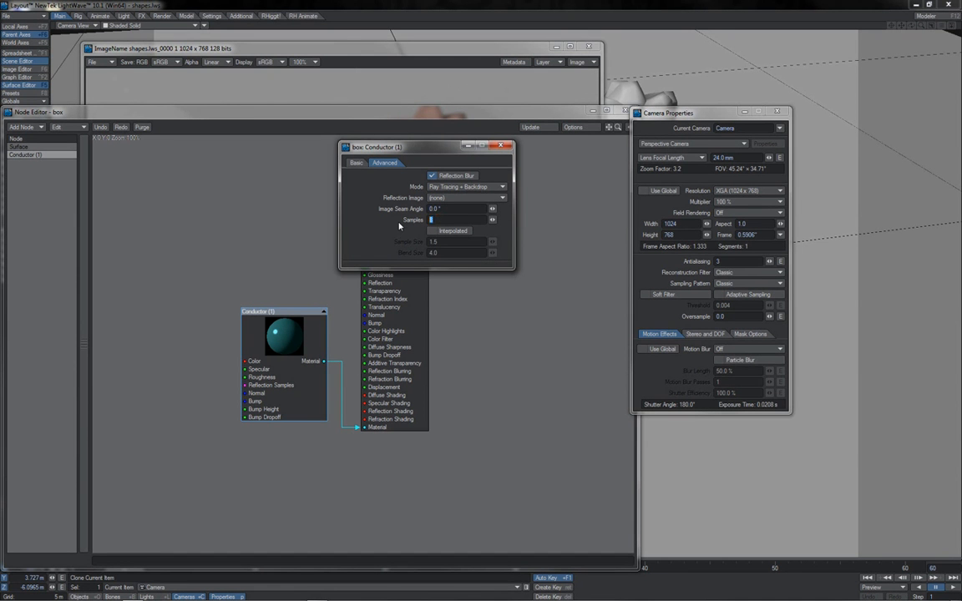
text(32)
click(499, 148)
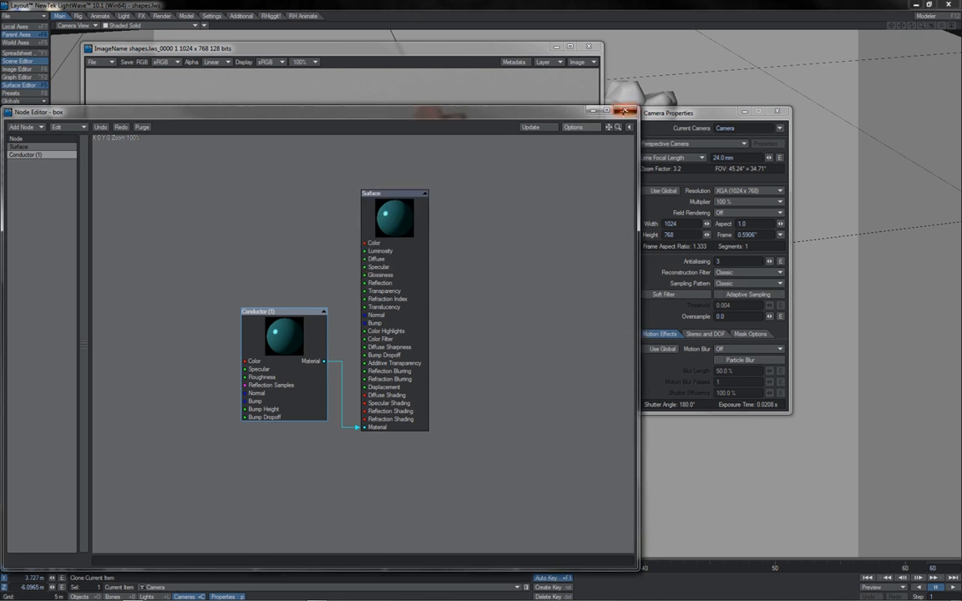
click(625, 111)
key(F9)
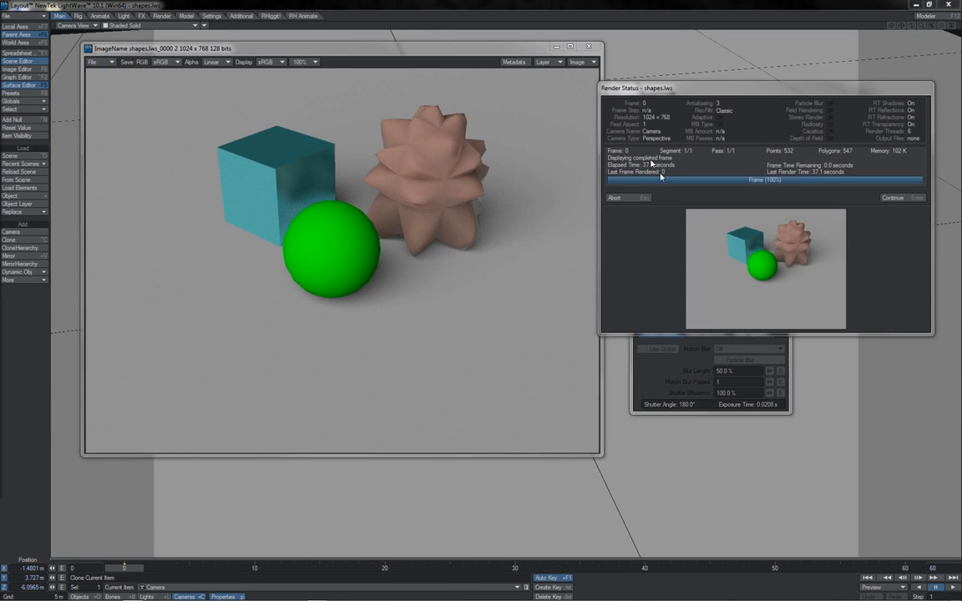
click(893, 199)
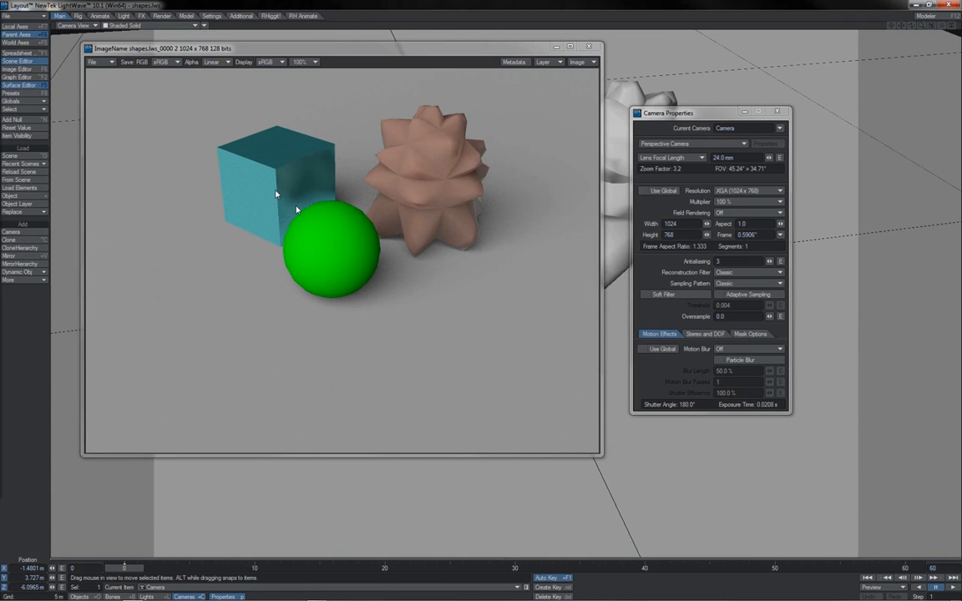
Compare the reflection noise on the teal box between render layers 1 and 2.
click(551, 64)
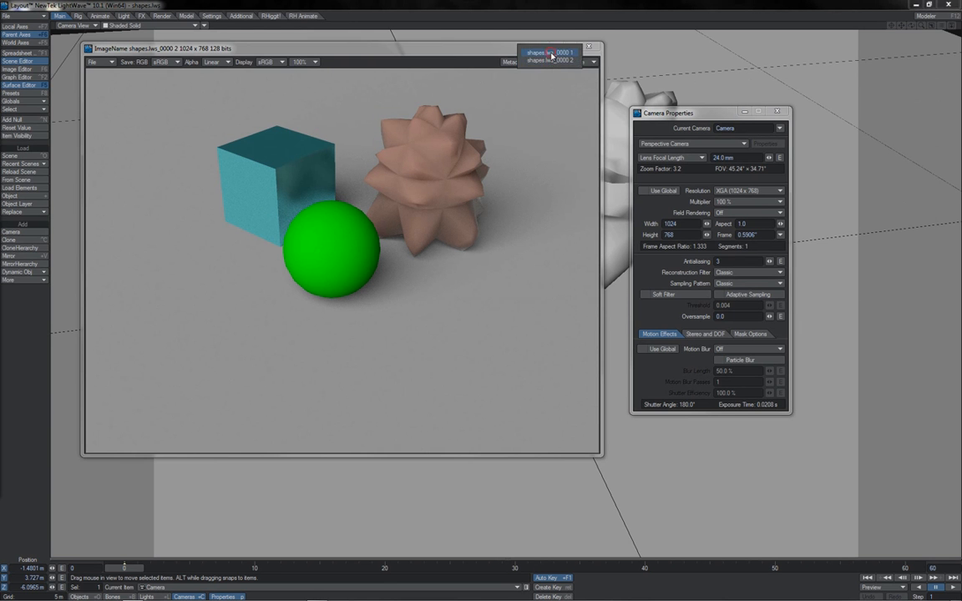
click(552, 56)
click(552, 63)
click(551, 68)
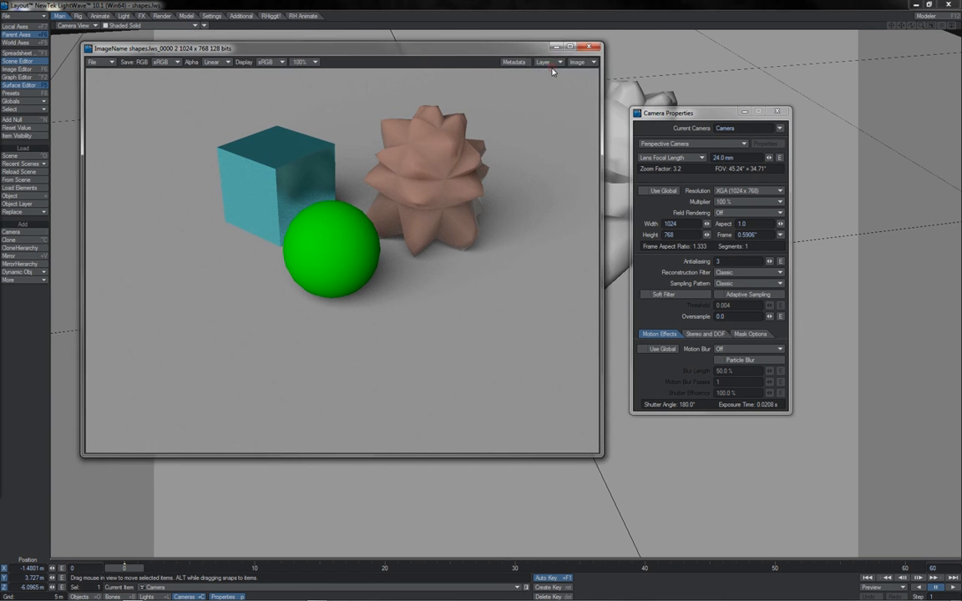
click(553, 61)
click(552, 56)
click(551, 62)
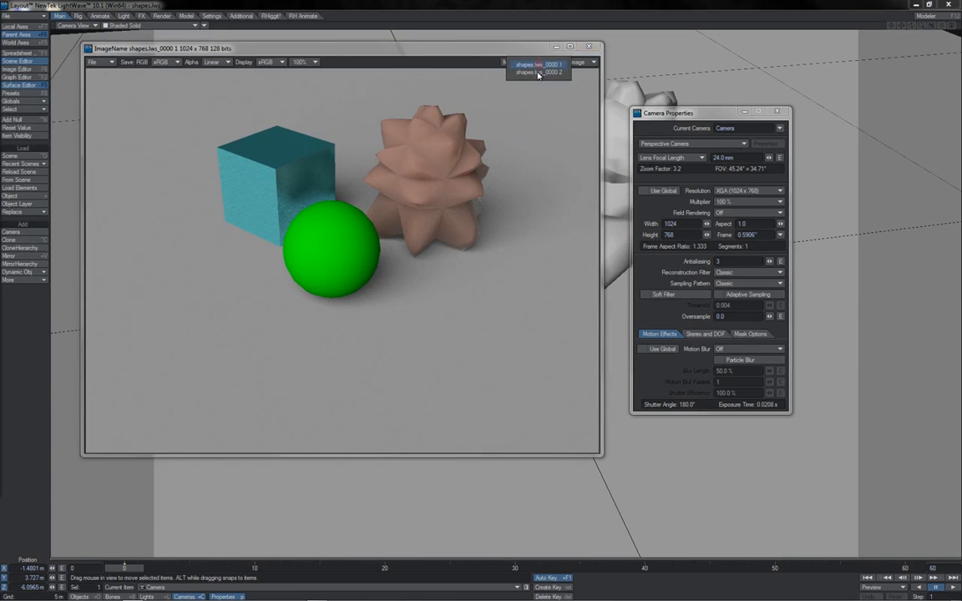
click(551, 68)
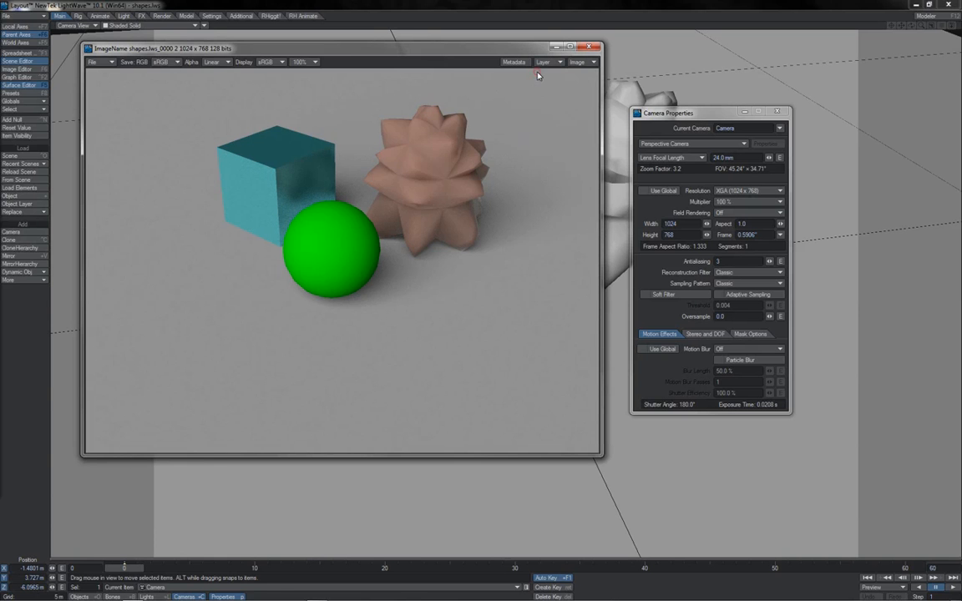
Set the dome light's Quality to 16 and render the frame again.
click(146, 598)
click(222, 596)
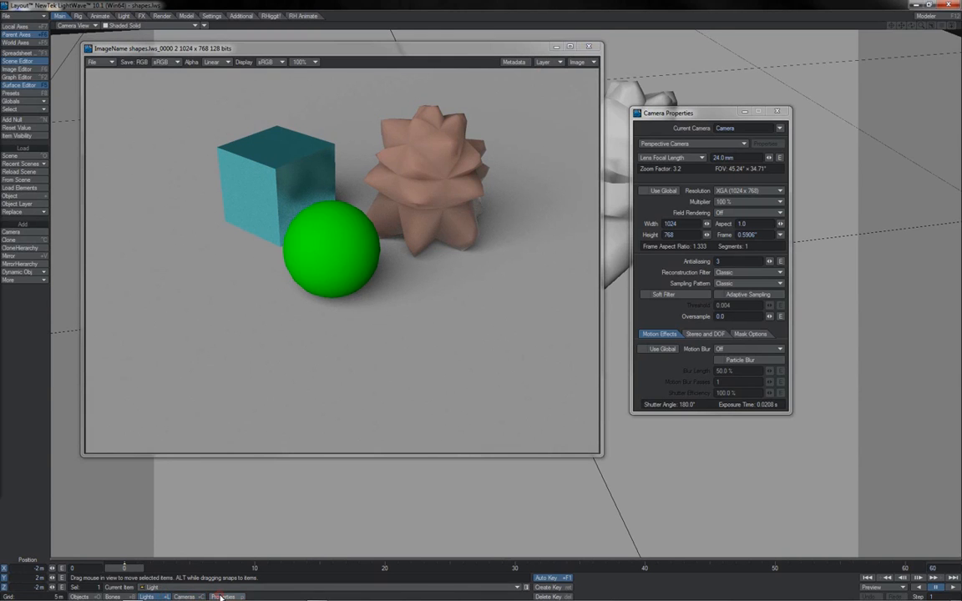
drag(234, 260, 220, 260)
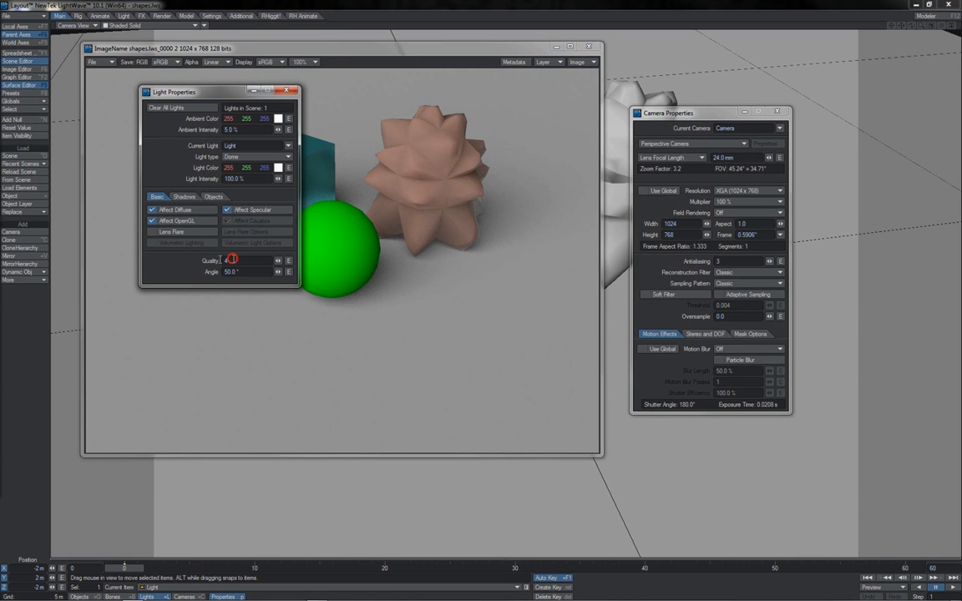
text(16)
click(287, 90)
key(F9)
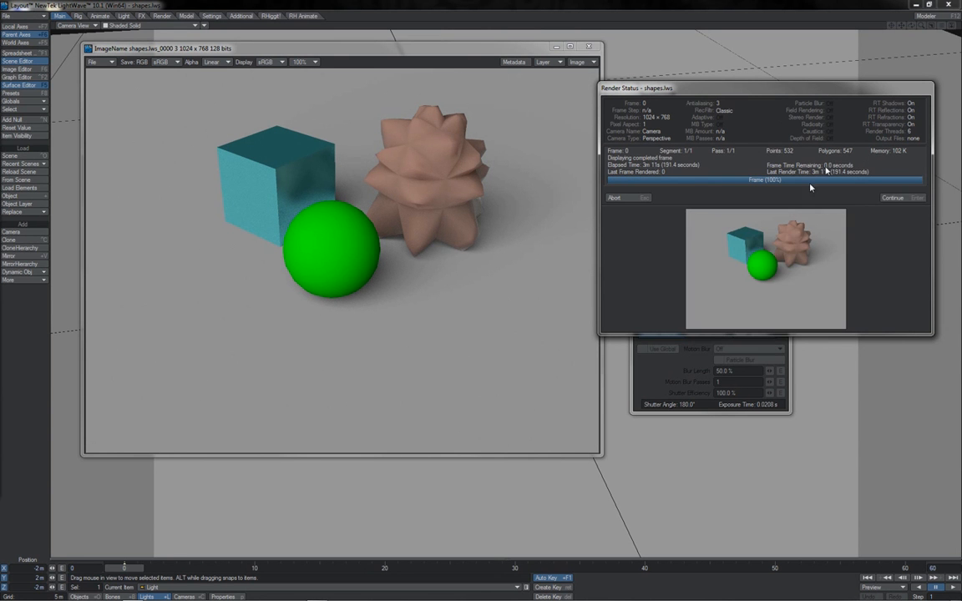
click(894, 198)
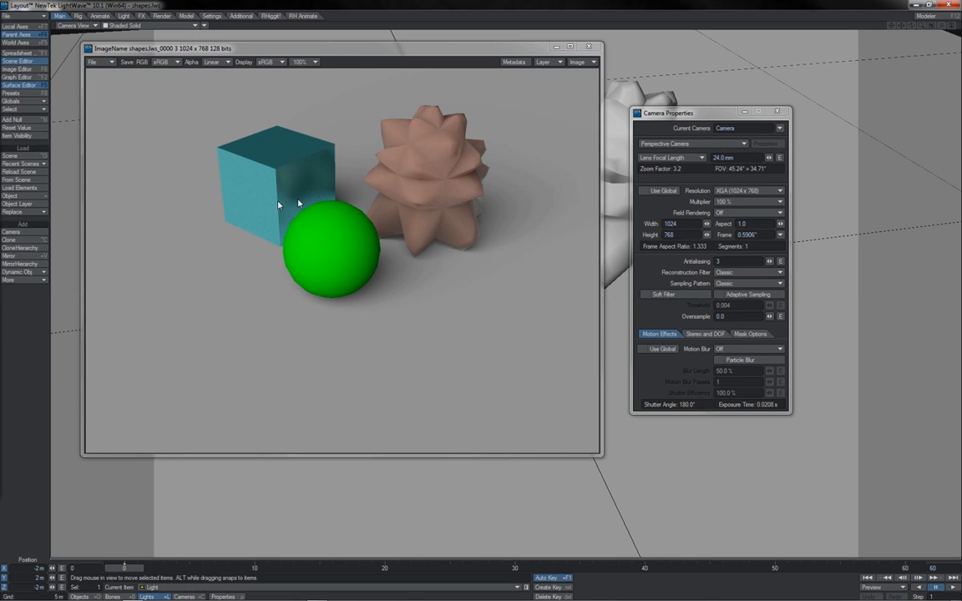
Compare the soft shadow and floor noise between render layers 2 and 3 and check the camera's Antialiasing setting.
click(553, 63)
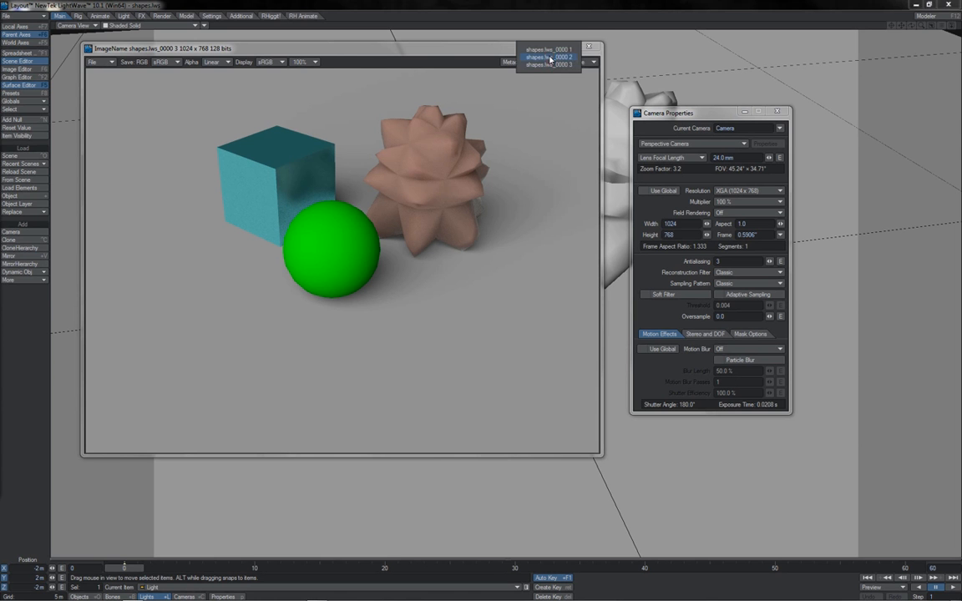
click(547, 51)
click(548, 62)
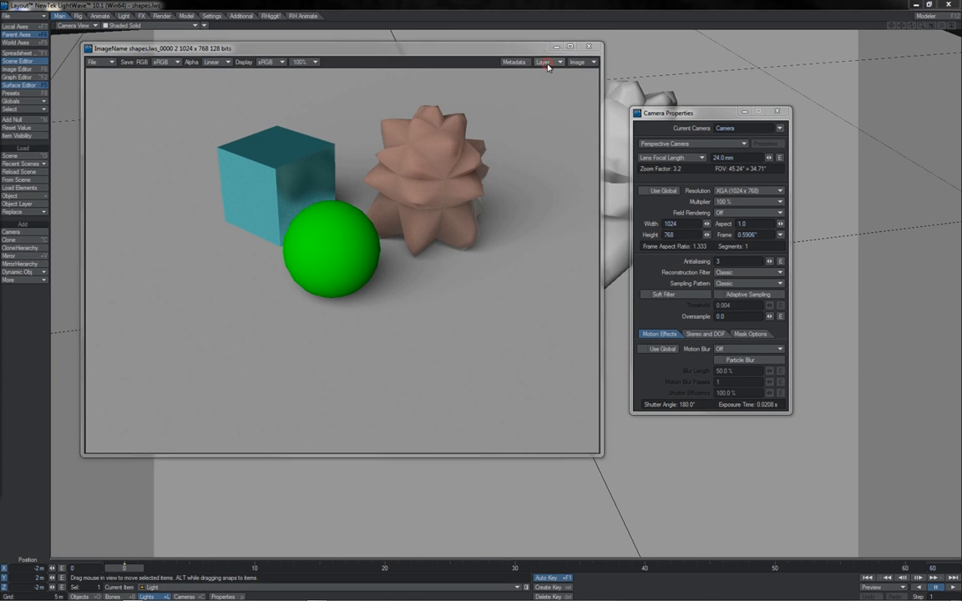
click(548, 70)
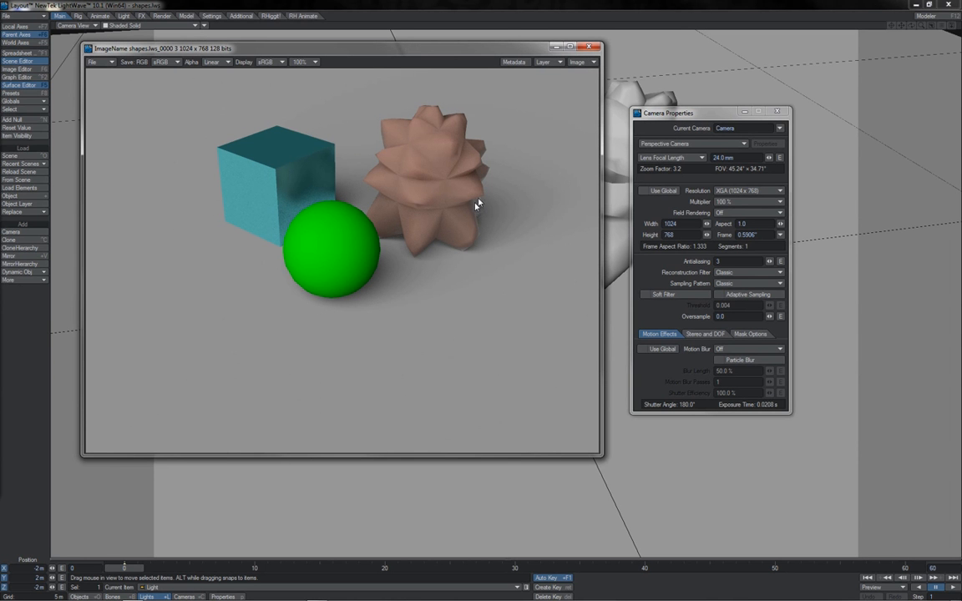
click(547, 63)
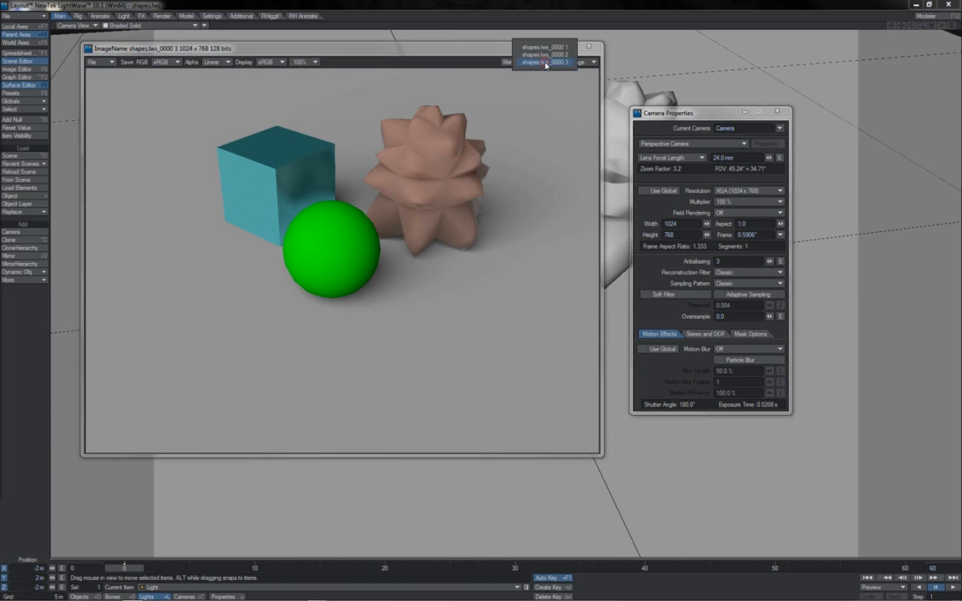
click(544, 54)
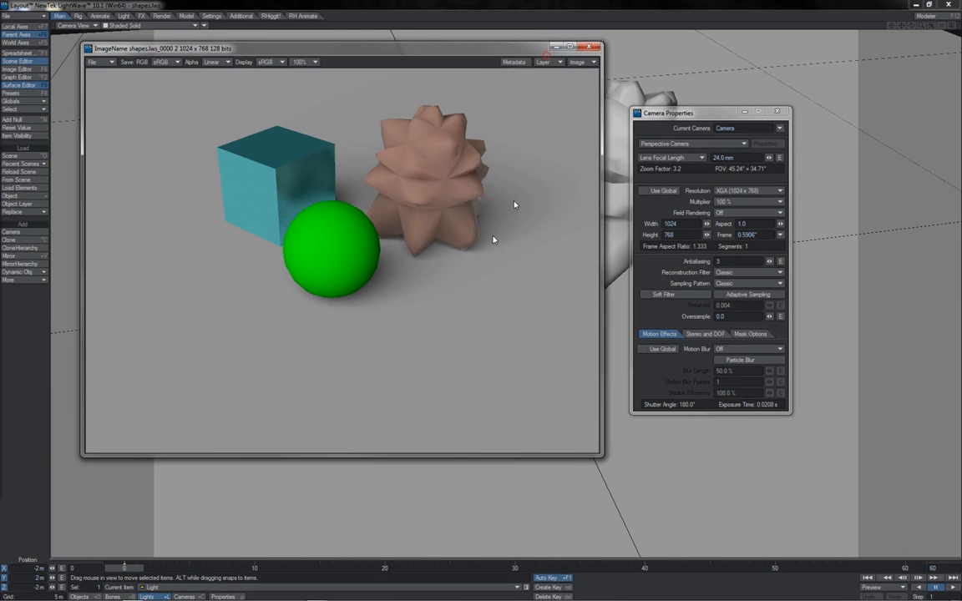
click(546, 63)
click(545, 72)
drag(734, 260, 704, 264)
click(736, 263)
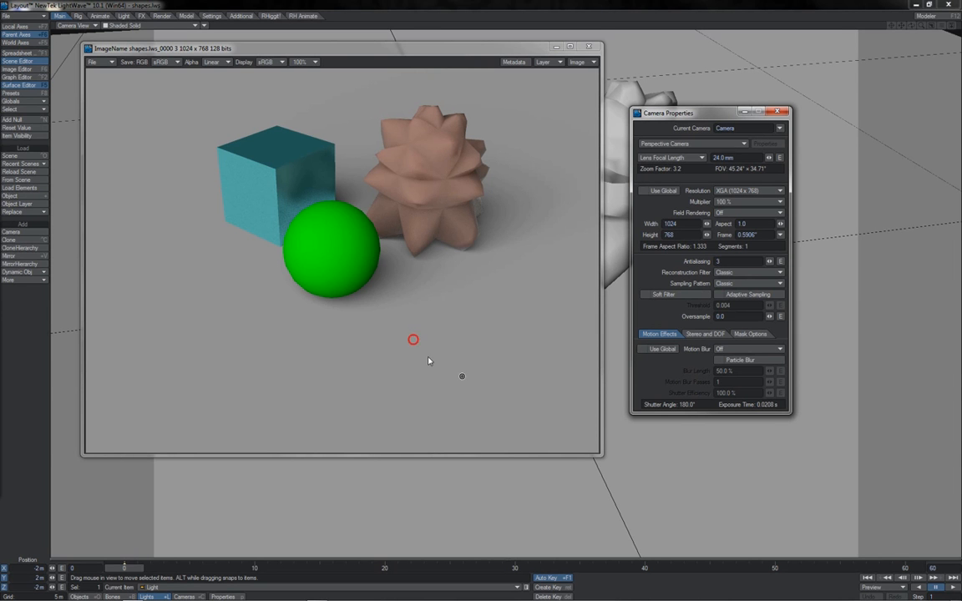
Inspect the foreground floor pixels in render layer 3 and compare their noise with layer 1.
drag(429, 360, 469, 382)
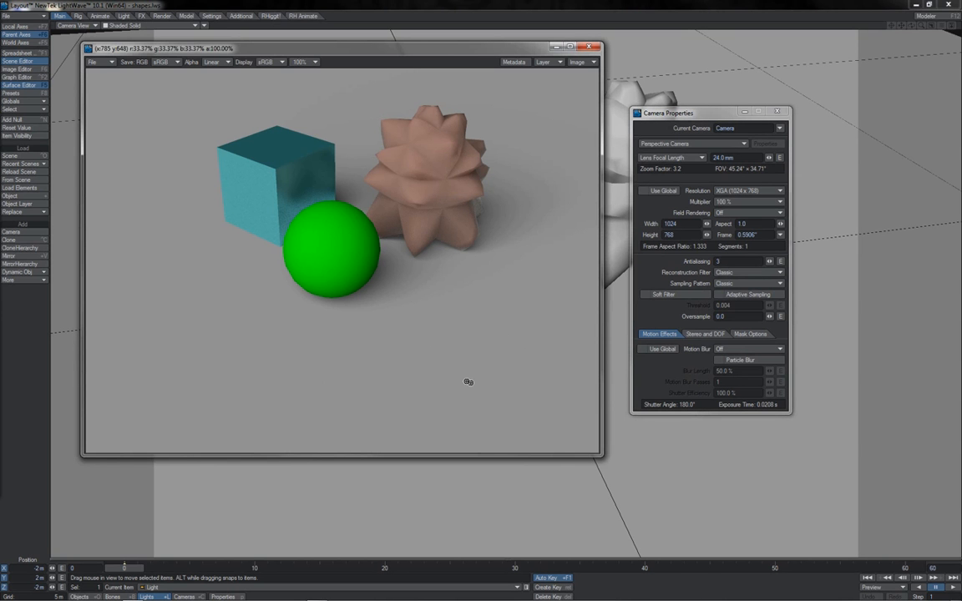
click(549, 61)
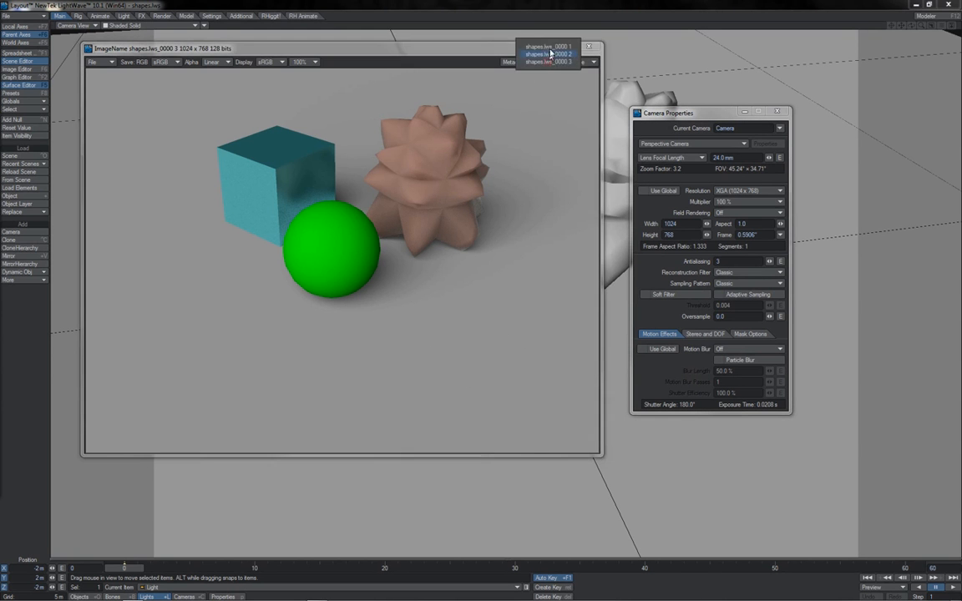
click(550, 53)
drag(537, 368, 490, 392)
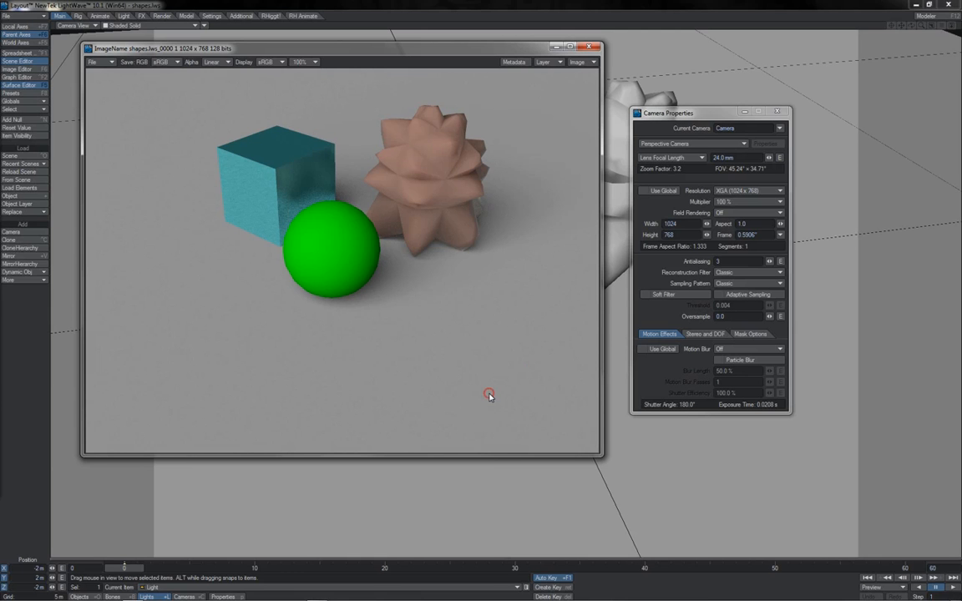
click(544, 62)
click(551, 80)
Enable the camera's Adaptive Sampling and set its Threshold to 0.05.
click(722, 297)
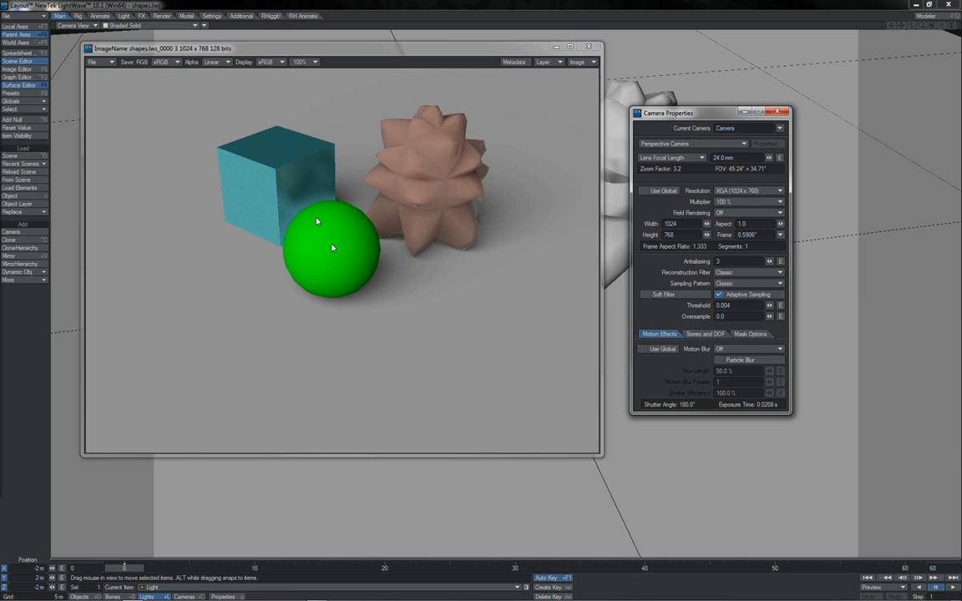
click(723, 305)
key(BackSpace)
text(.05)
key(Tab)
click(401, 272)
drag(401, 271, 261, 181)
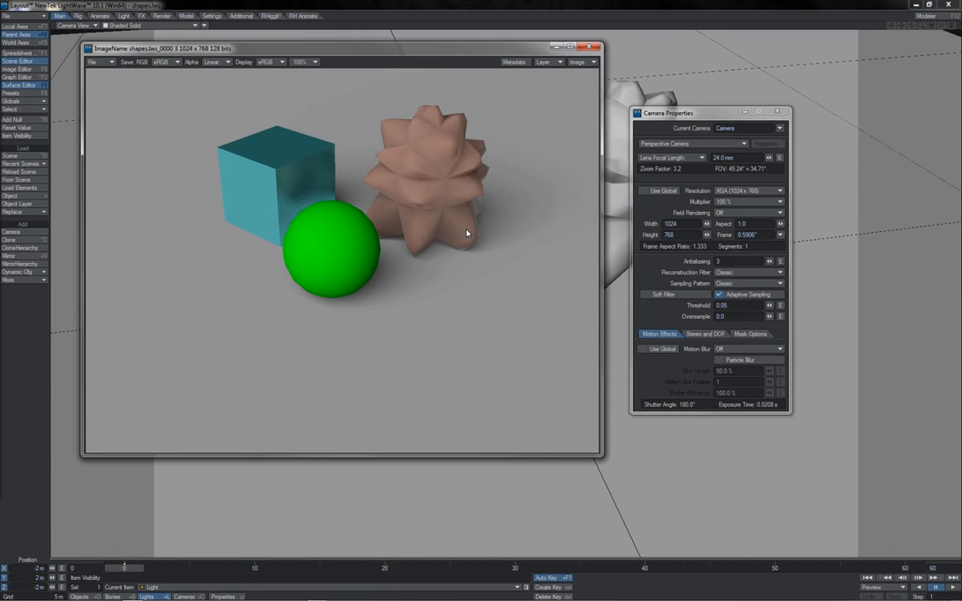
Render the current frame with adaptive sampling and continue to the finished image.
key(F9)
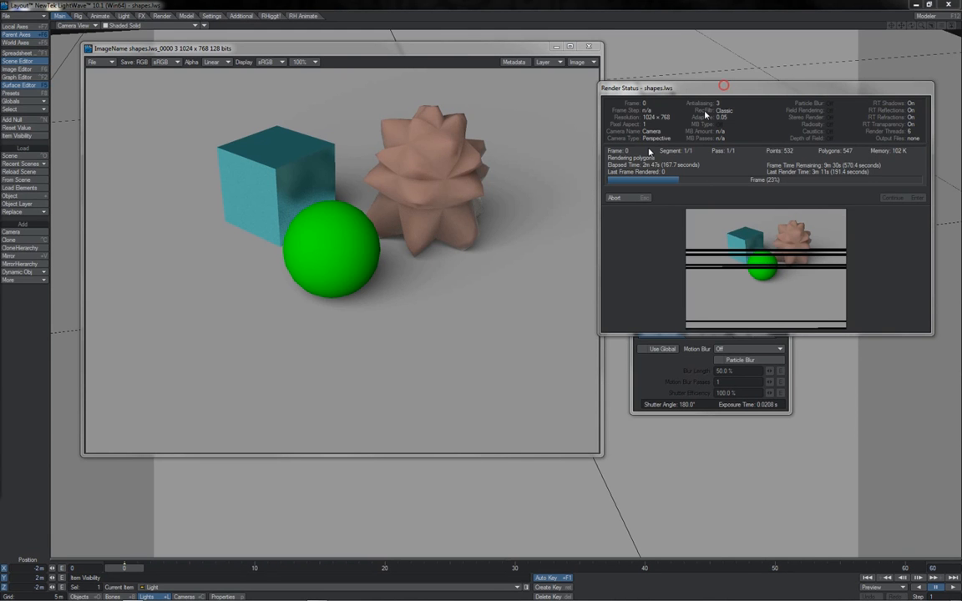
drag(725, 90, 444, 260)
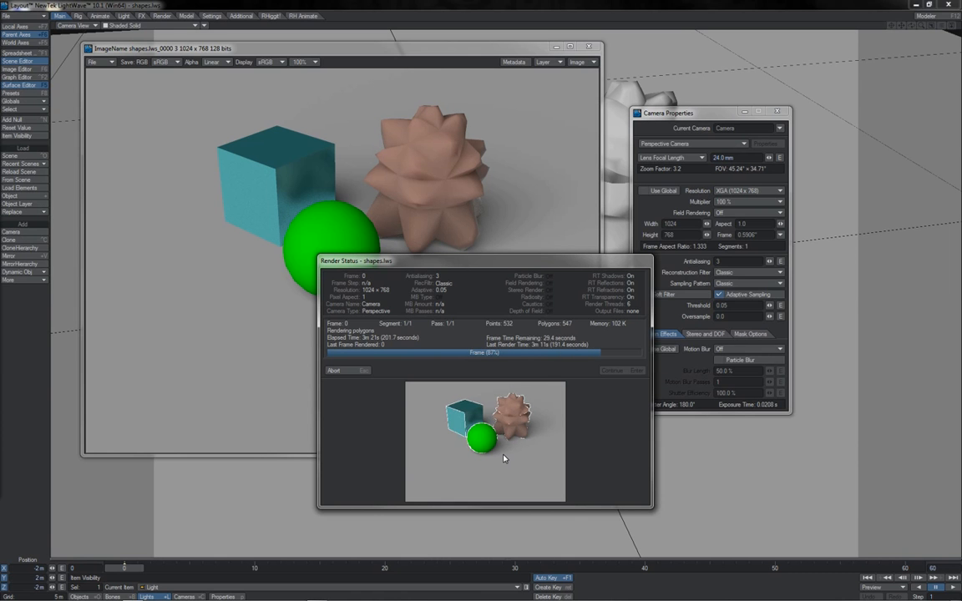
click(612, 370)
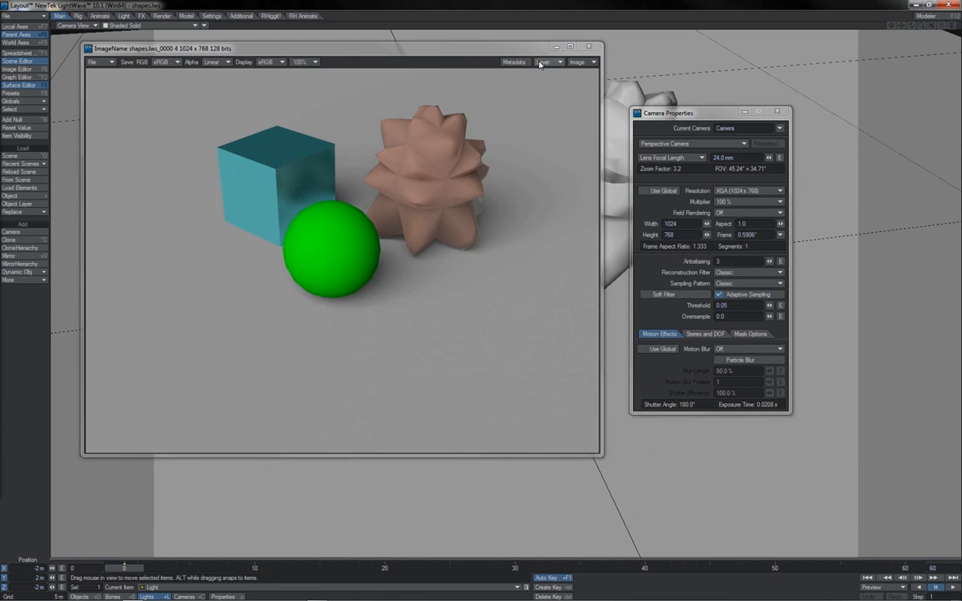
Magnify the render to 400% in an enlarged image window and compare the object edges between layers 3 and 4.
click(539, 64)
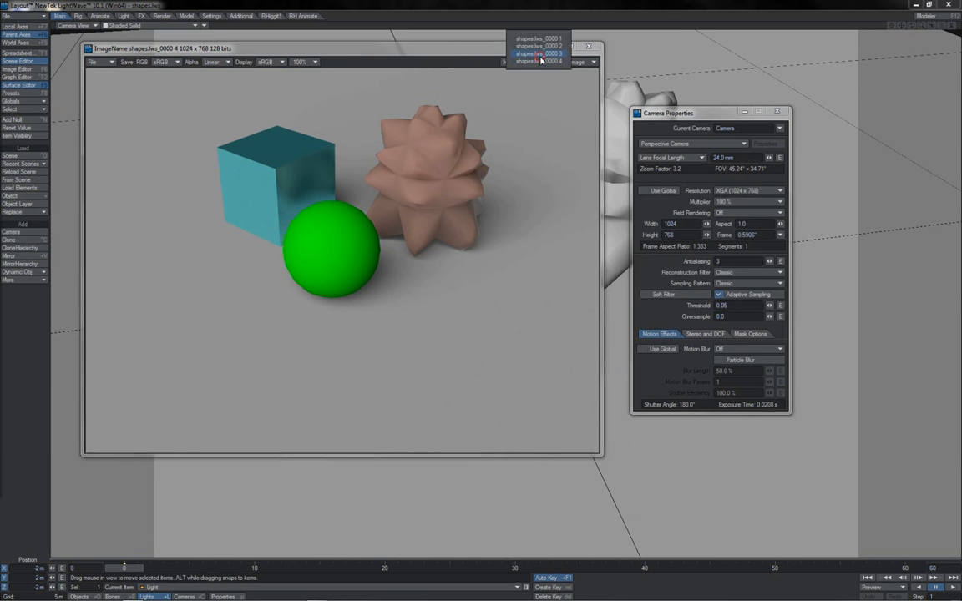
click(539, 54)
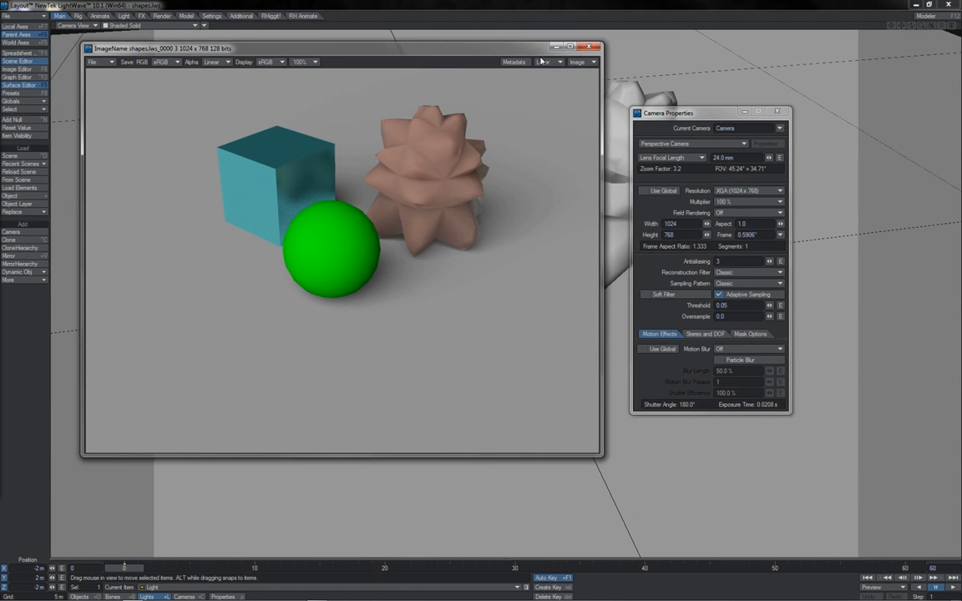
click(296, 63)
click(300, 88)
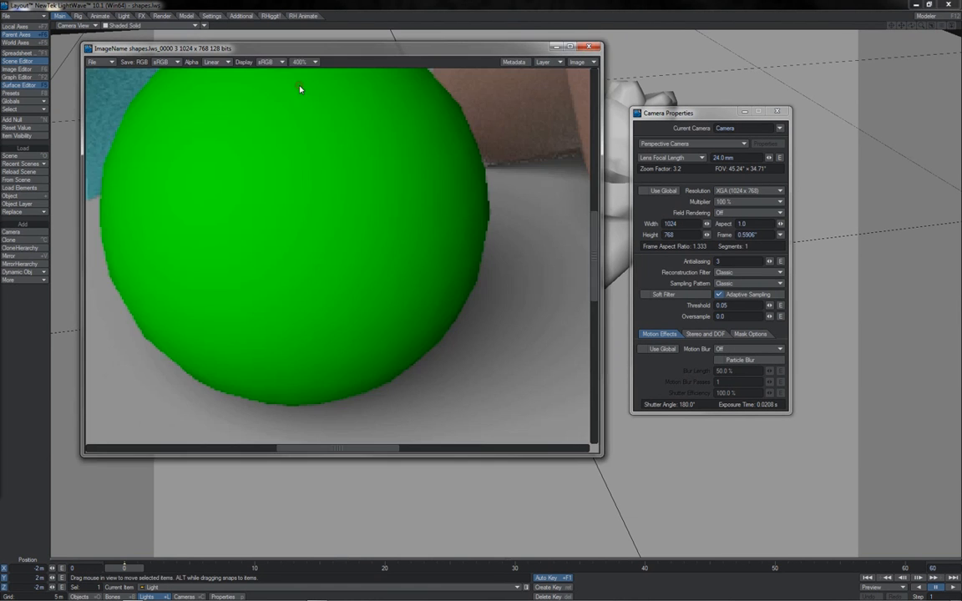
click(597, 305)
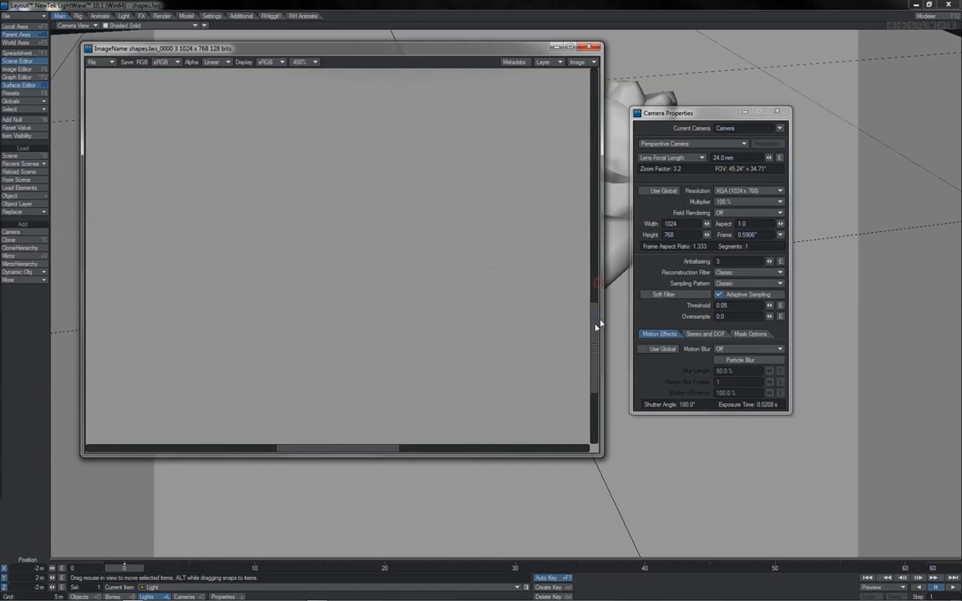
drag(598, 326, 605, 164)
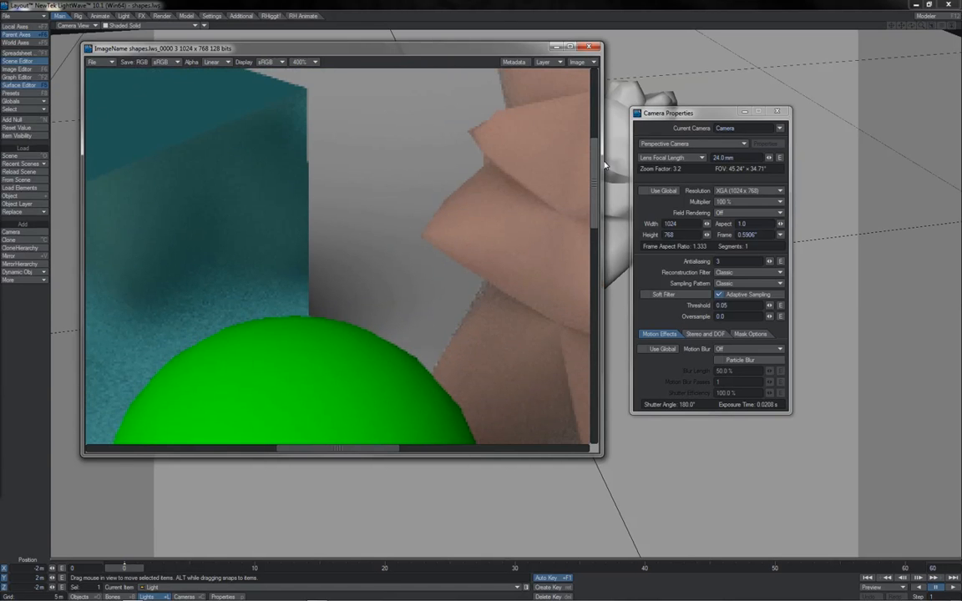
click(577, 62)
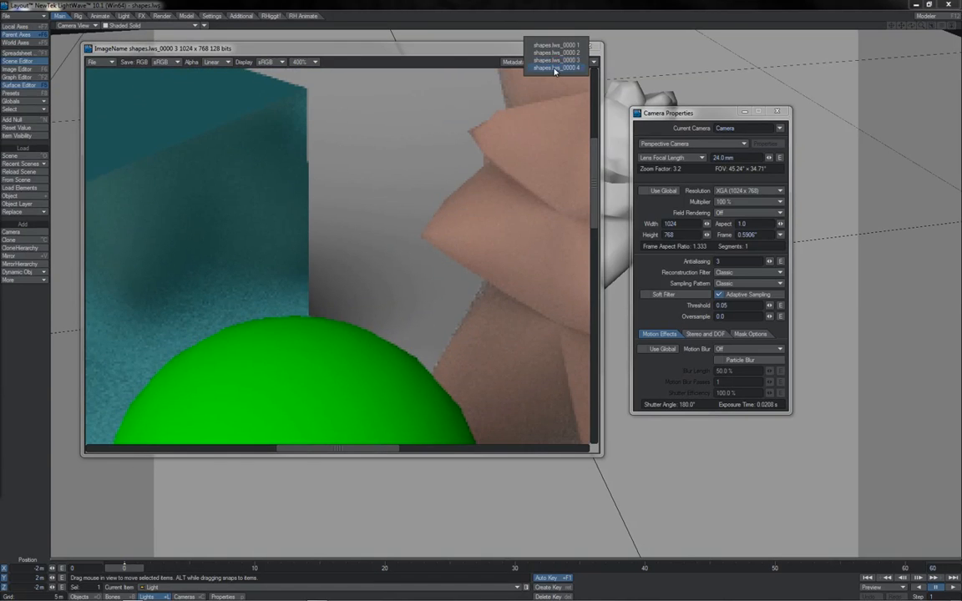
click(555, 68)
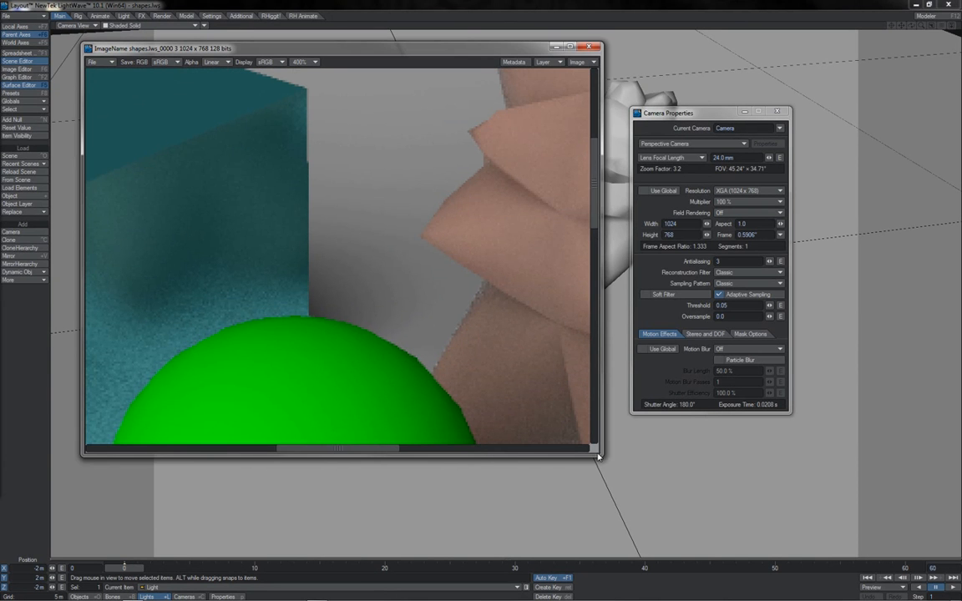
drag(602, 454, 706, 518)
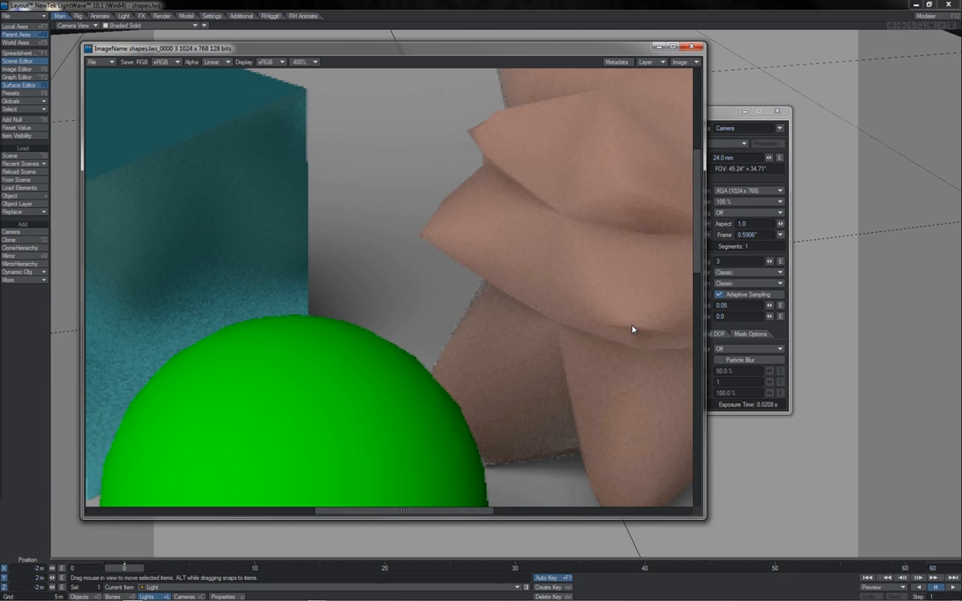
drag(693, 212, 704, 259)
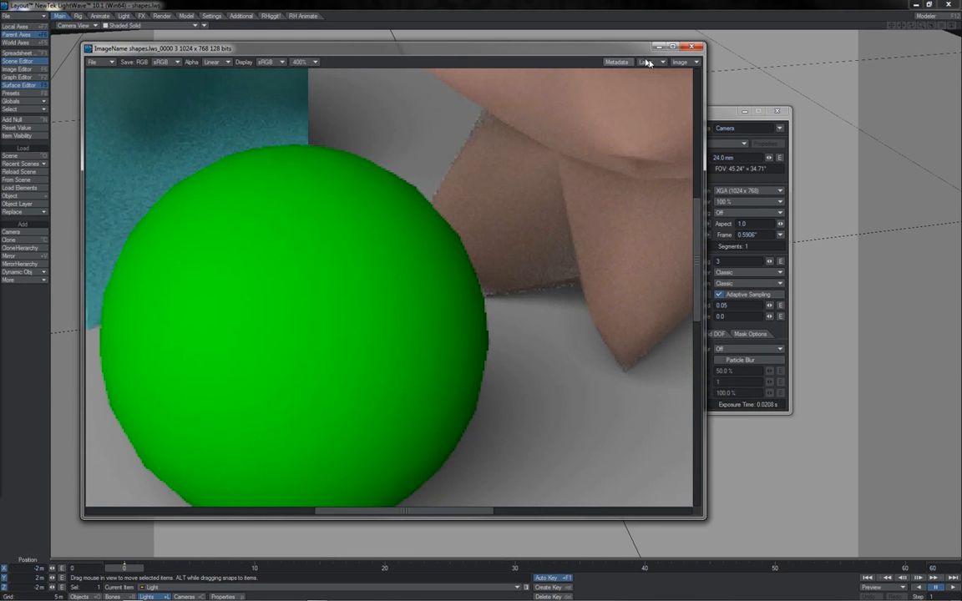
click(681, 62)
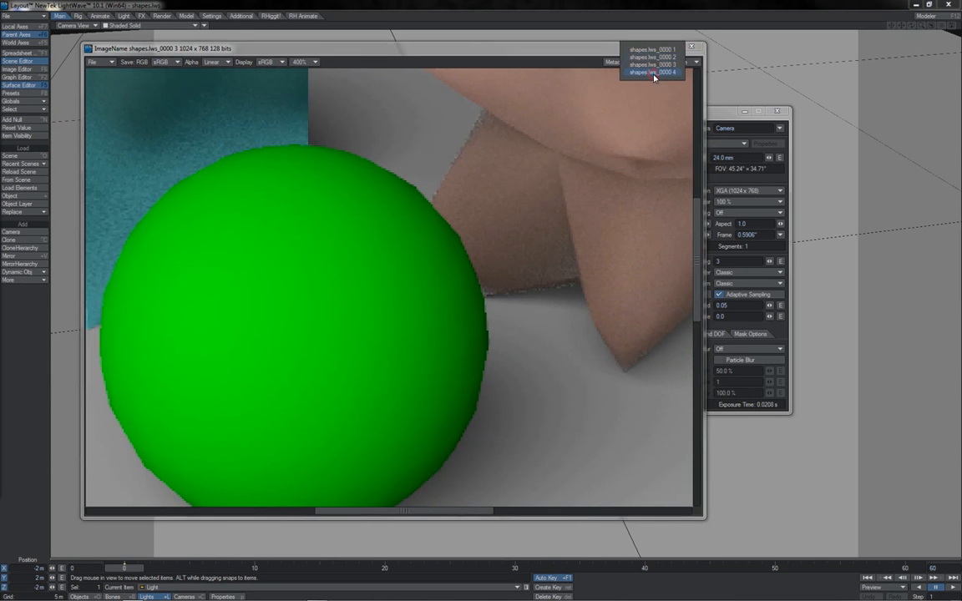
click(654, 72)
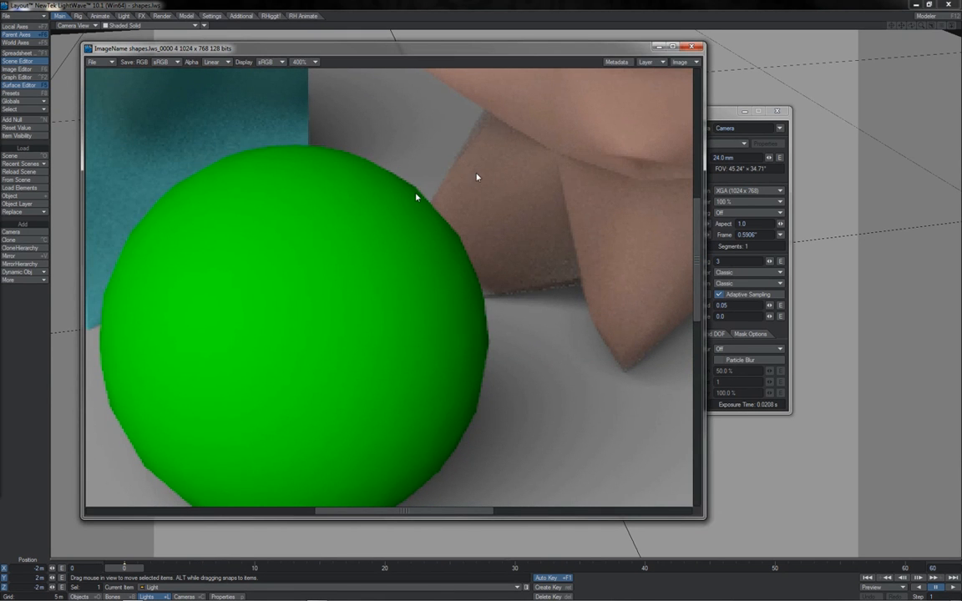
Switch repeatedly between layers 3 and 4 to compare noise on the box and spiky shape, and restore the 100% view.
key(Page_Up)
click(679, 61)
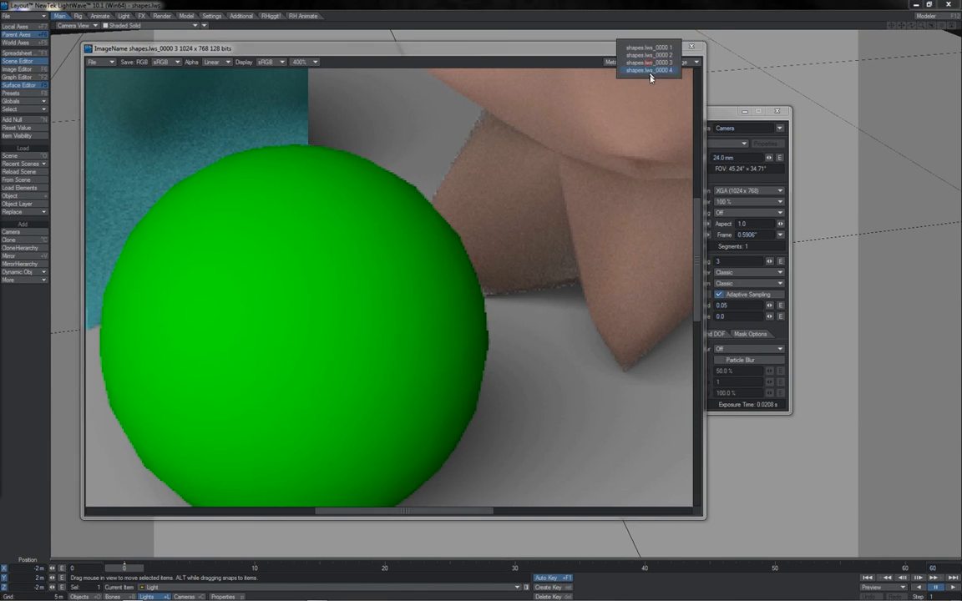
click(651, 71)
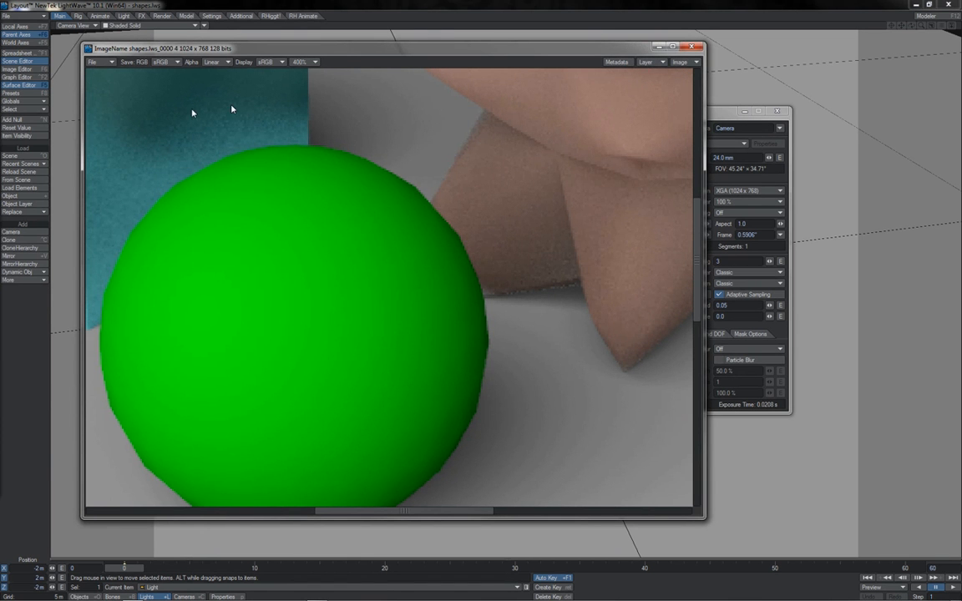
click(680, 62)
click(651, 57)
click(653, 63)
click(654, 68)
click(655, 63)
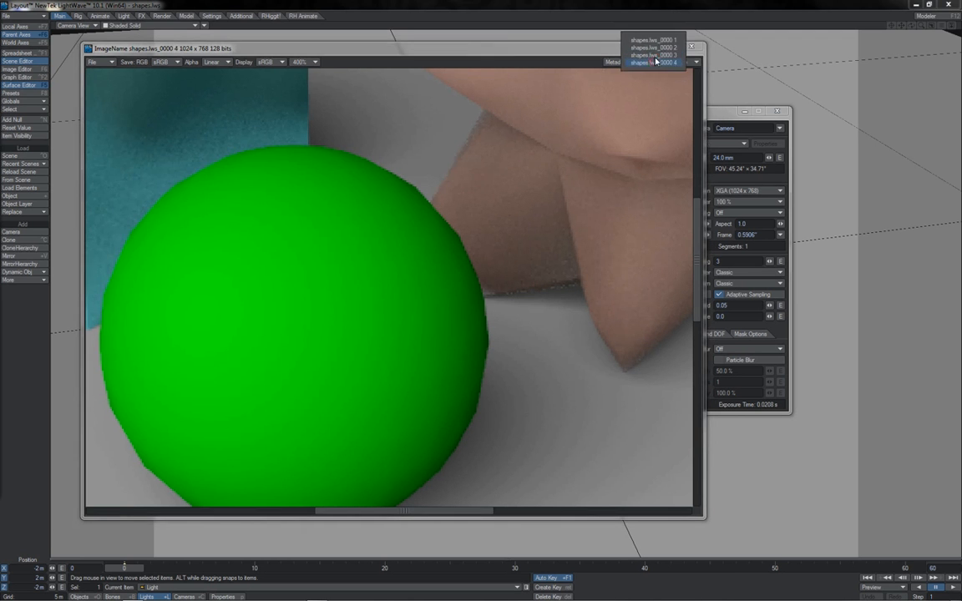
click(655, 56)
click(657, 65)
click(657, 69)
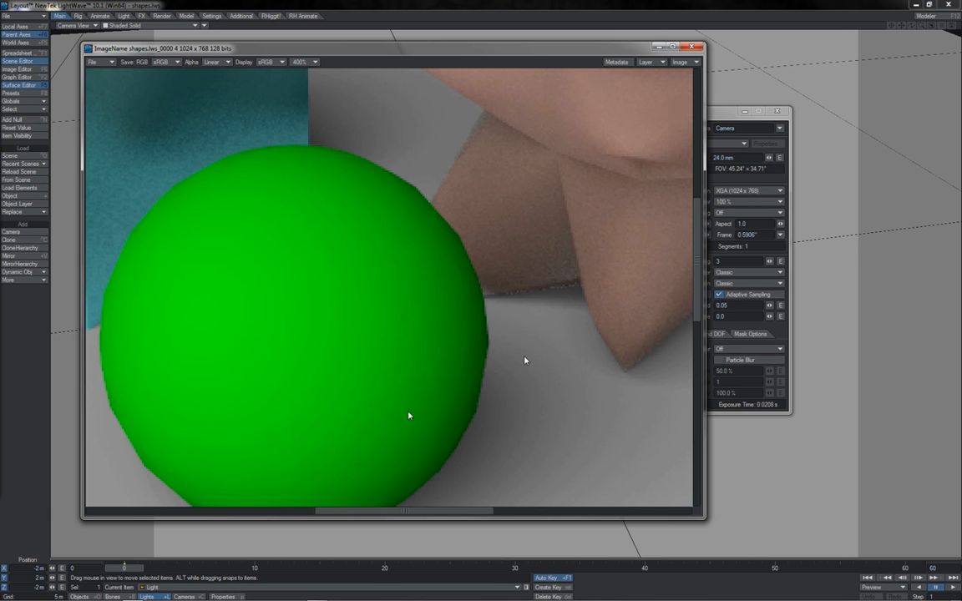
click(305, 61)
click(309, 46)
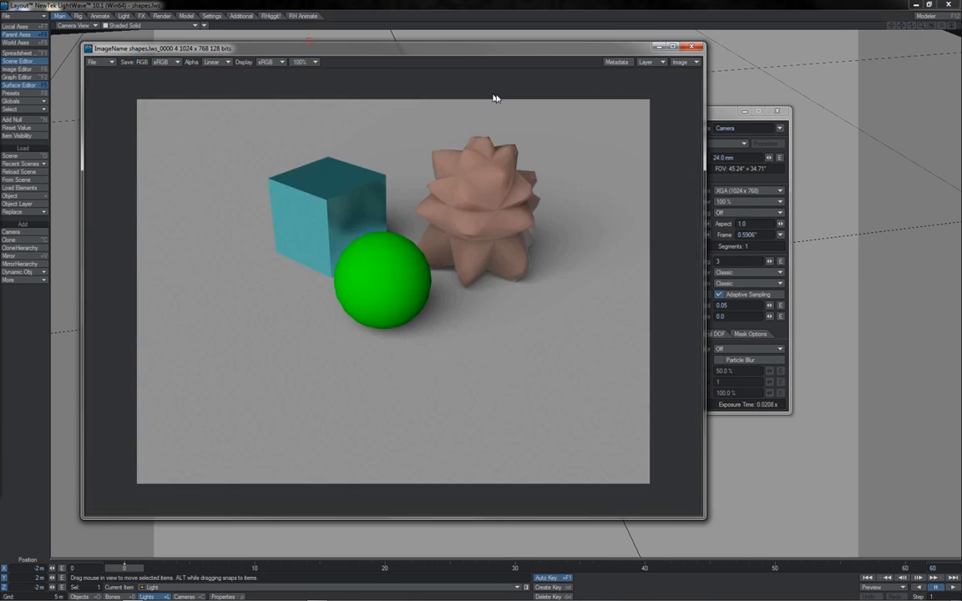
Review the reflection Samples setting in the box surface's Conductor node.
drag(716, 114, 818, 80)
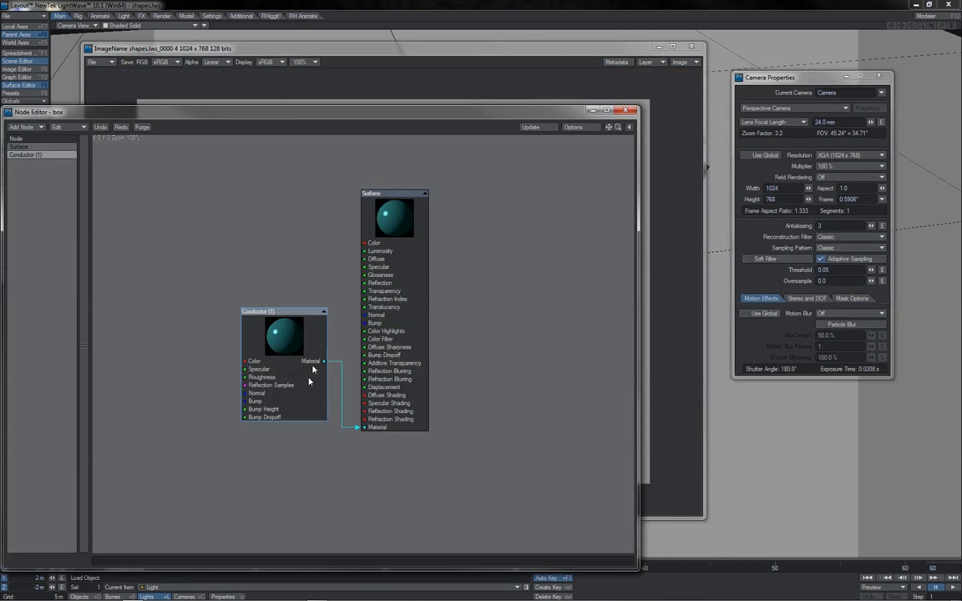
double_click(308, 379)
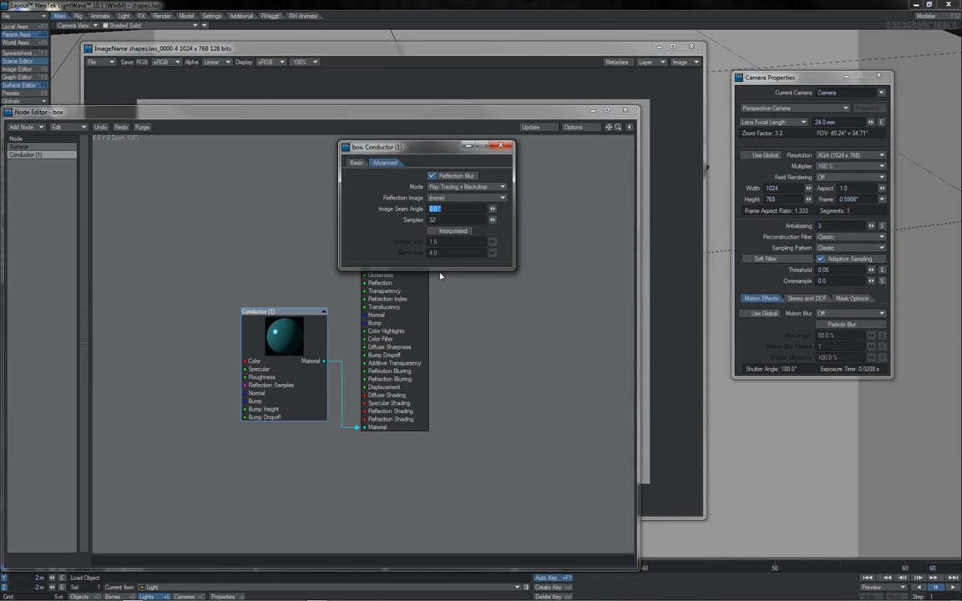
click(446, 220)
drag(446, 220, 394, 226)
click(500, 146)
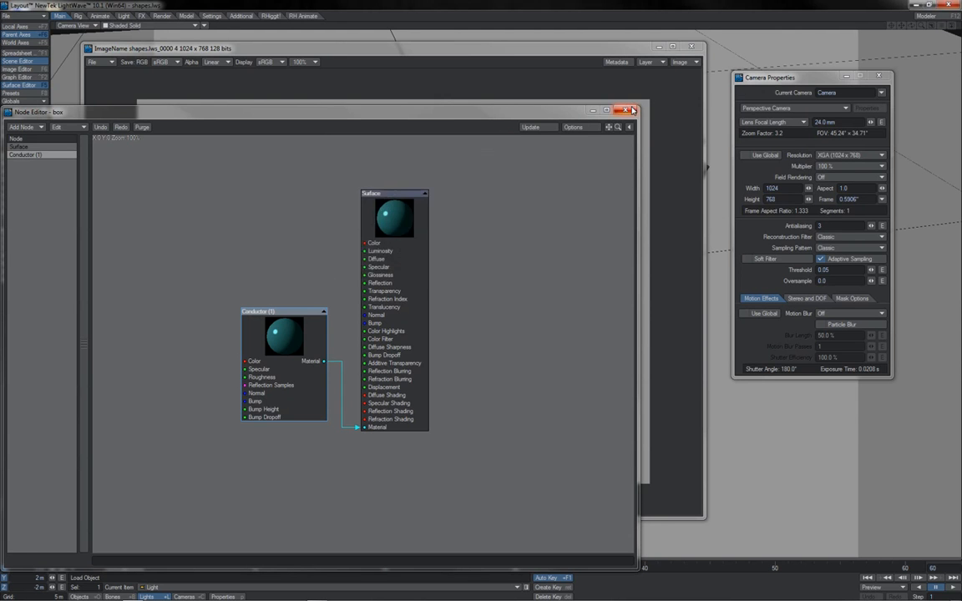
click(625, 109)
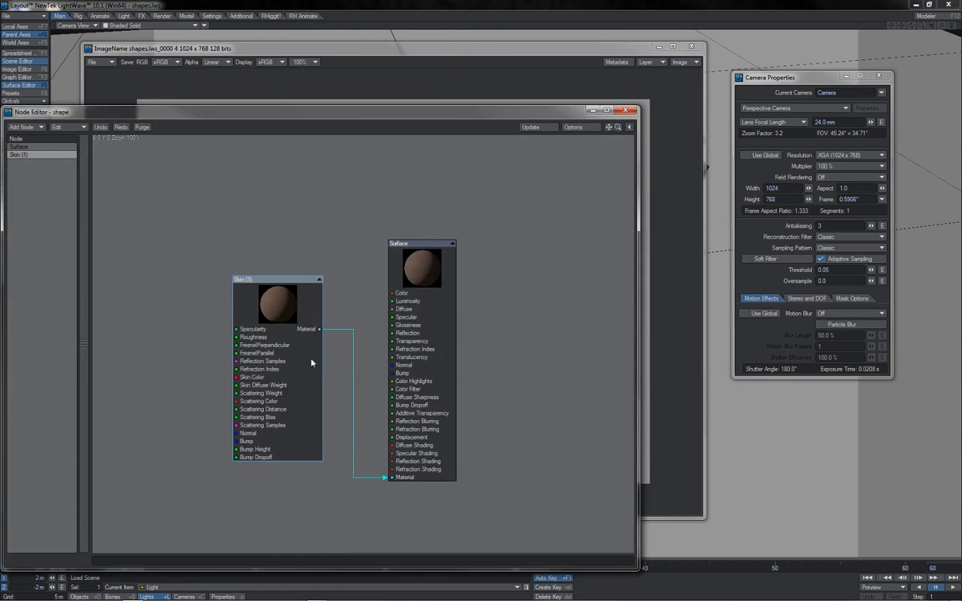
Review the Scattering Samples and reflection Samples settings of the spiky shape surface's Skin node, and close the node editor.
double_click(311, 362)
click(440, 307)
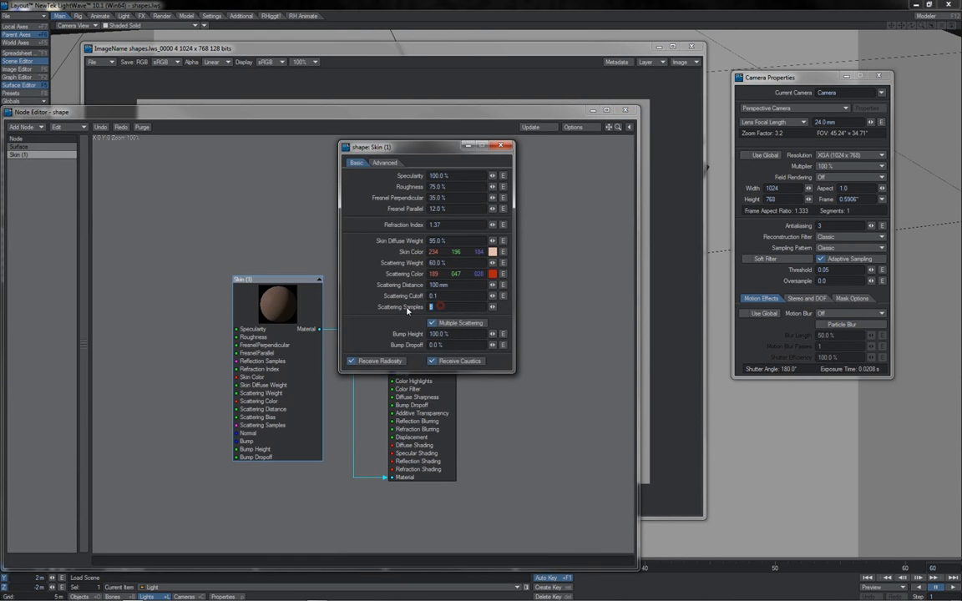
click(385, 164)
click(441, 219)
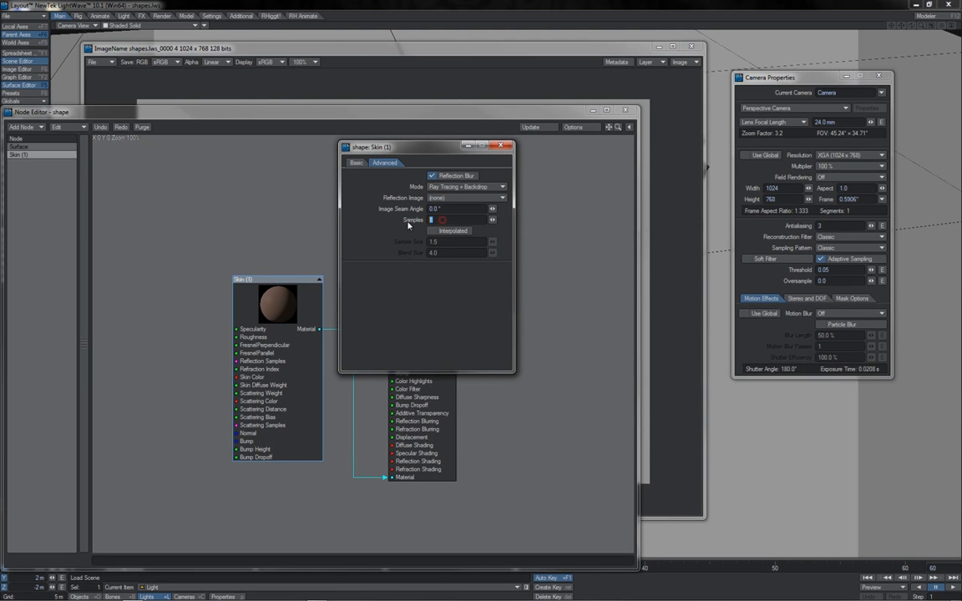
click(502, 145)
click(625, 111)
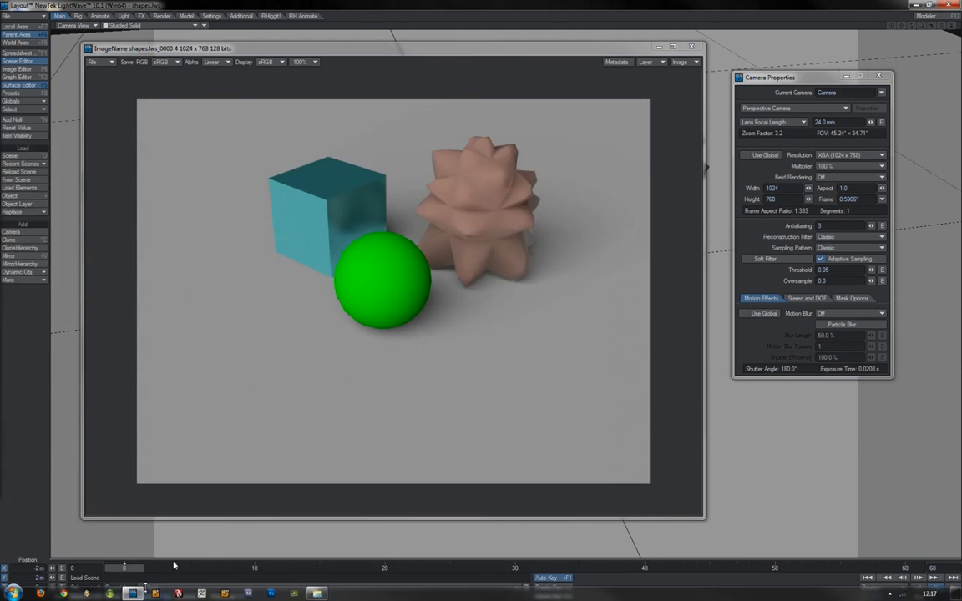
Review the Quality setting of the dome light and close its properties.
click(224, 597)
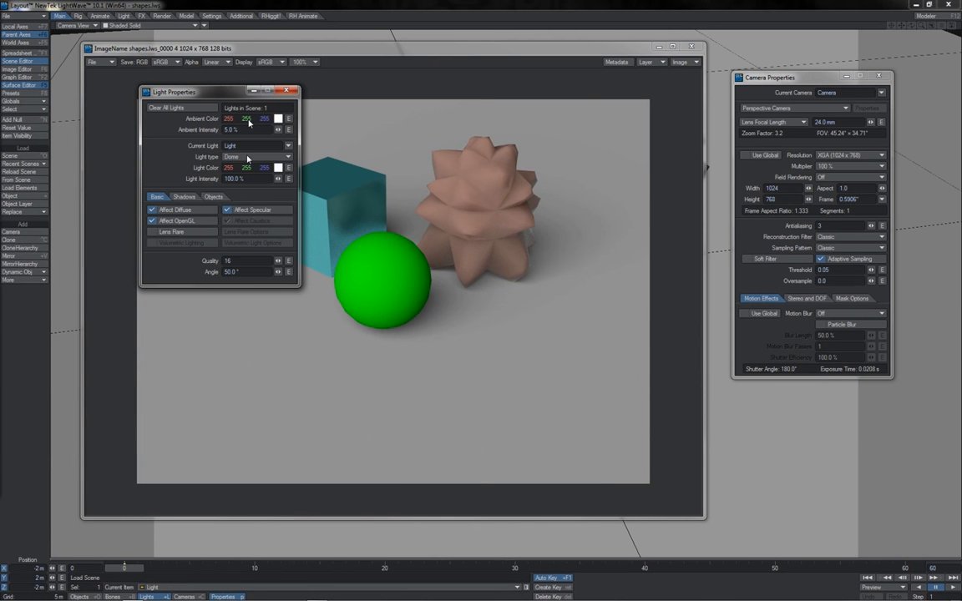
click(234, 261)
key(Tab)
click(282, 92)
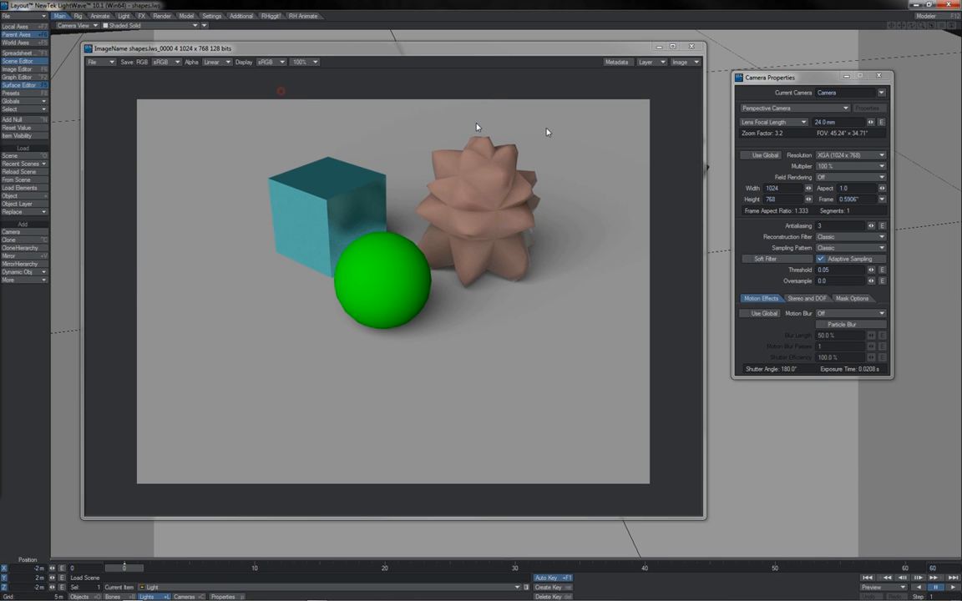
Set the camera's antialiasing to 1, turn off adaptive sampling and render the current frame.
click(832, 226)
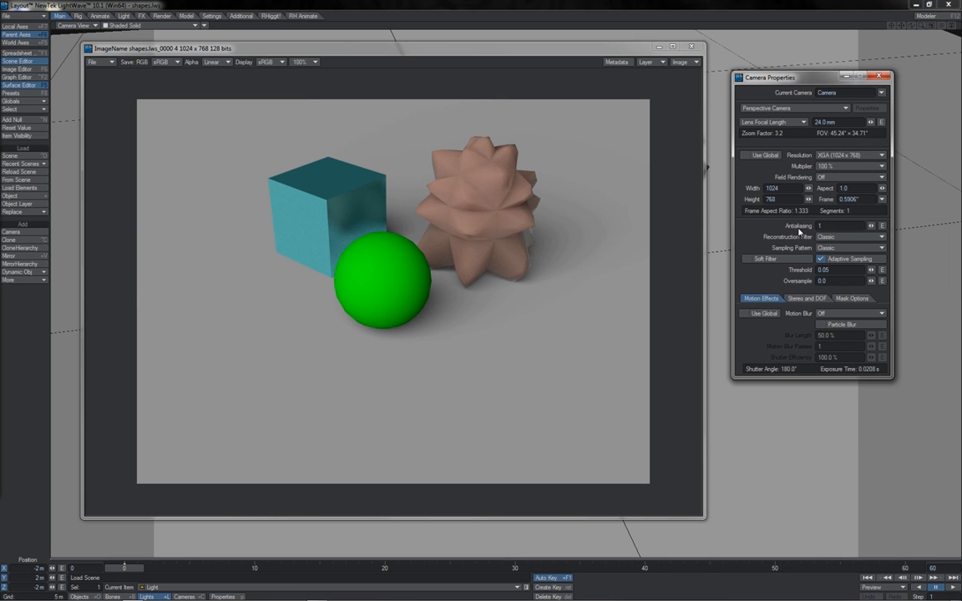
click(821, 259)
key(F9)
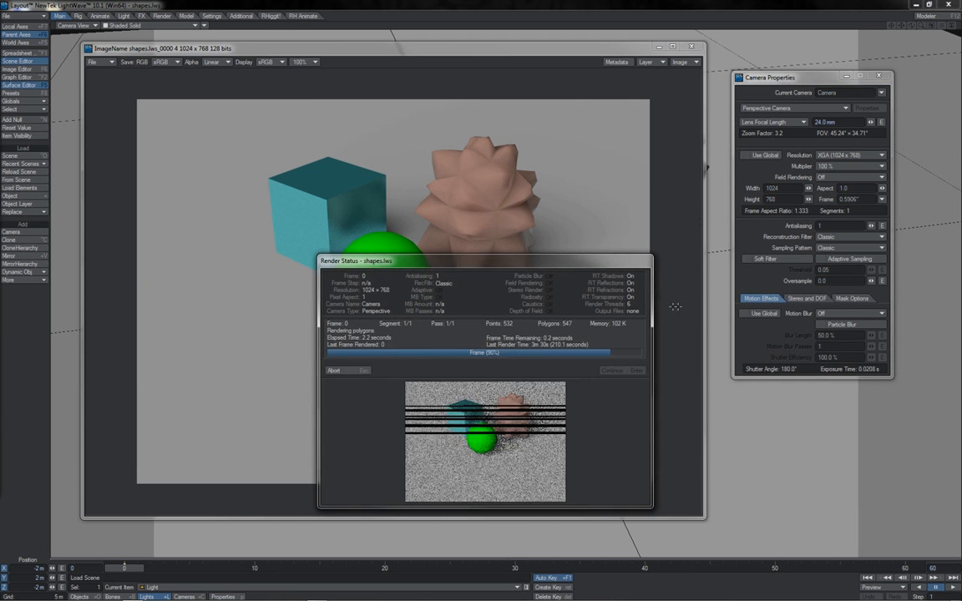
click(623, 372)
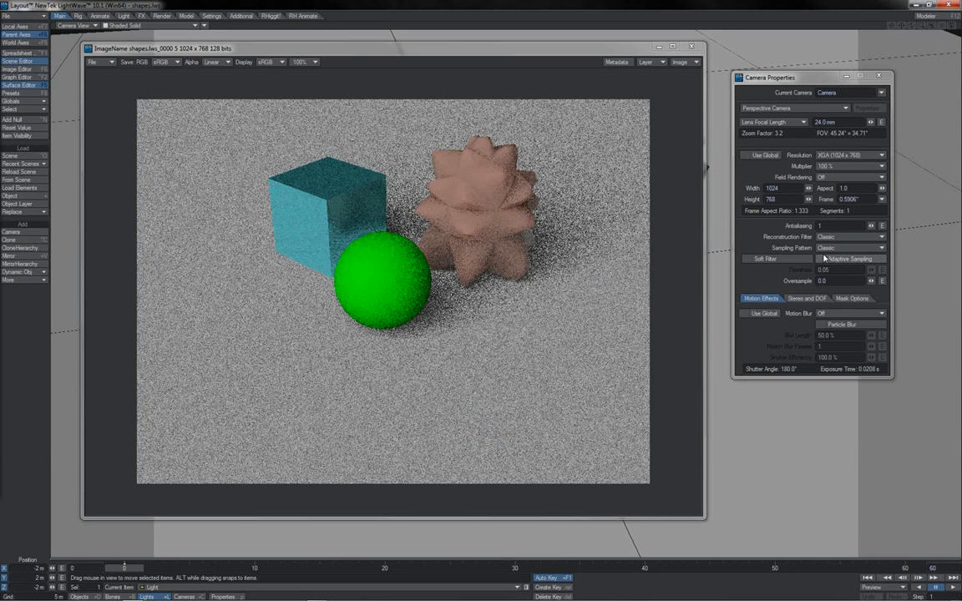
Render the frame with adaptive sampling turned back on and compare the result in layer 6 with layer 5.
click(824, 258)
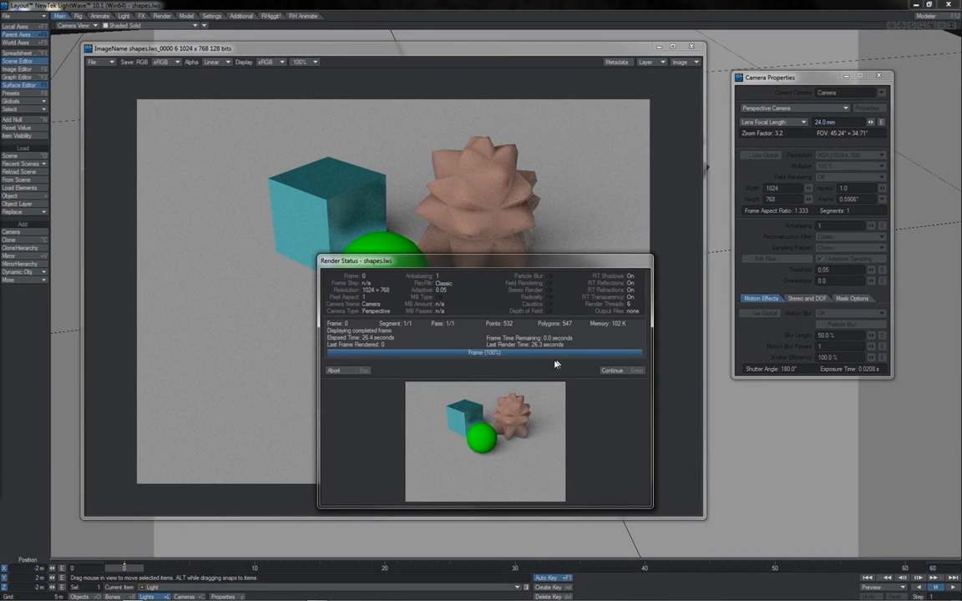
click(614, 370)
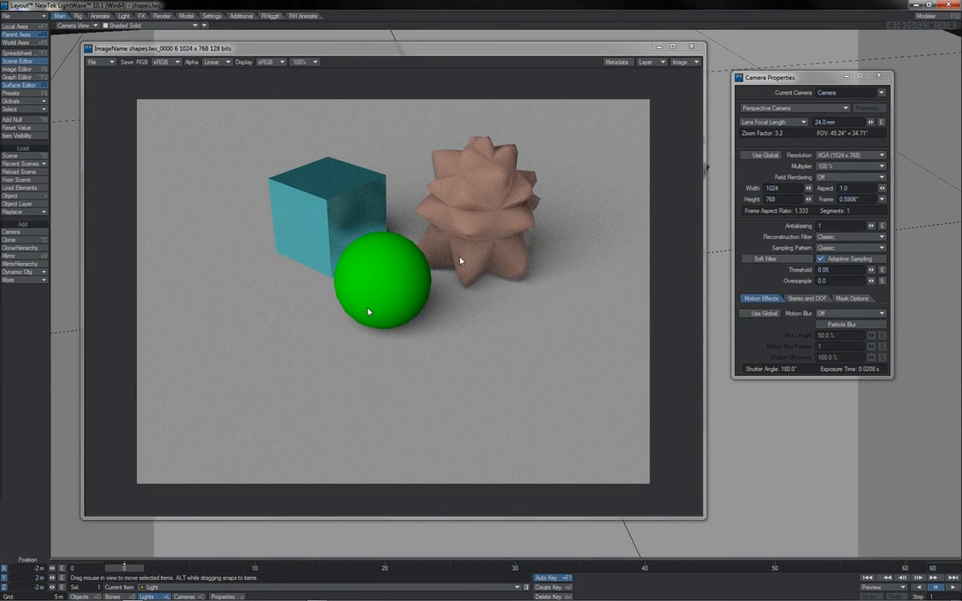
click(661, 64)
click(663, 56)
click(662, 65)
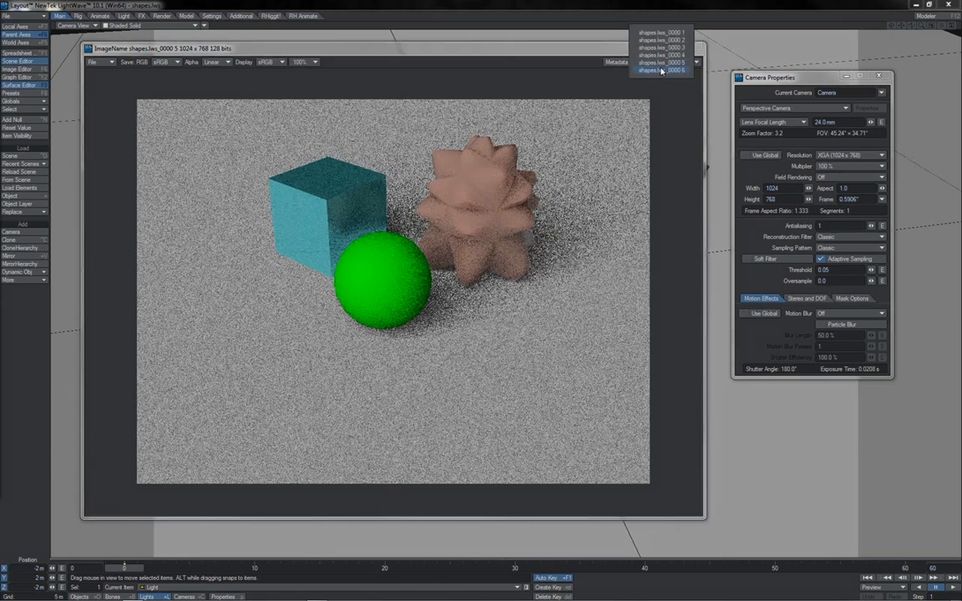
click(662, 72)
Set the adaptive sampling threshold to 0.01 and render the current frame through to the finished image.
click(850, 265)
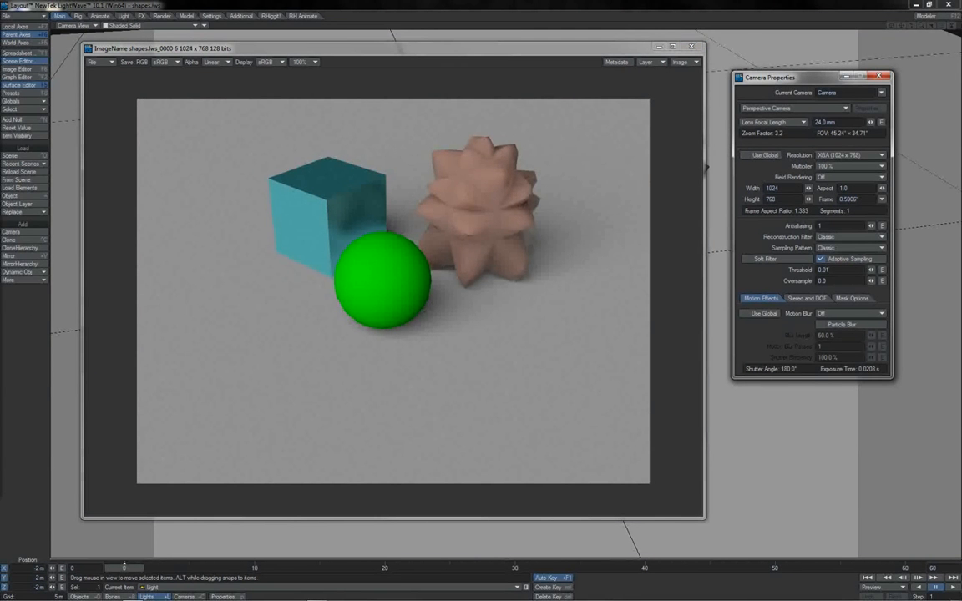
key(F9)
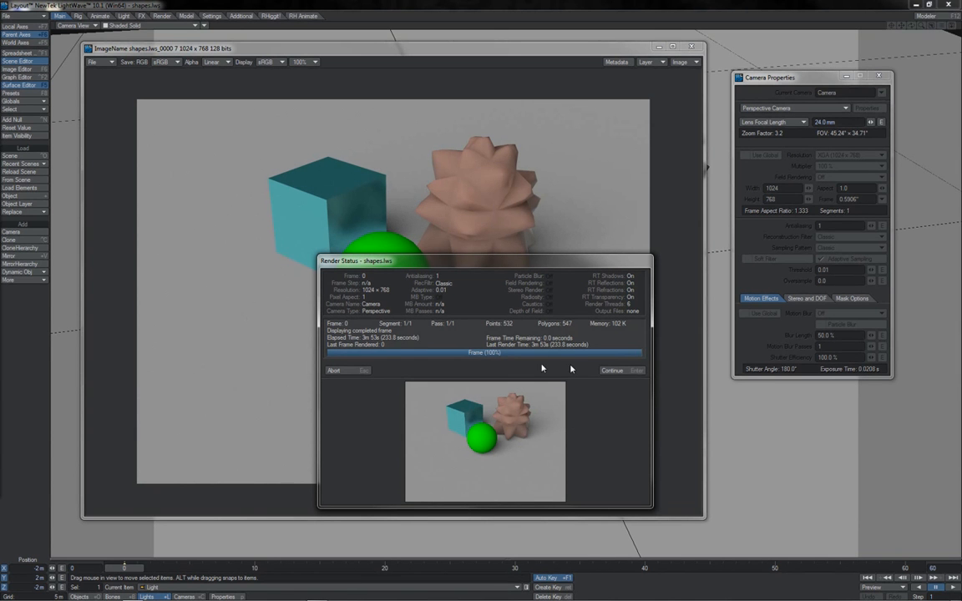
click(612, 370)
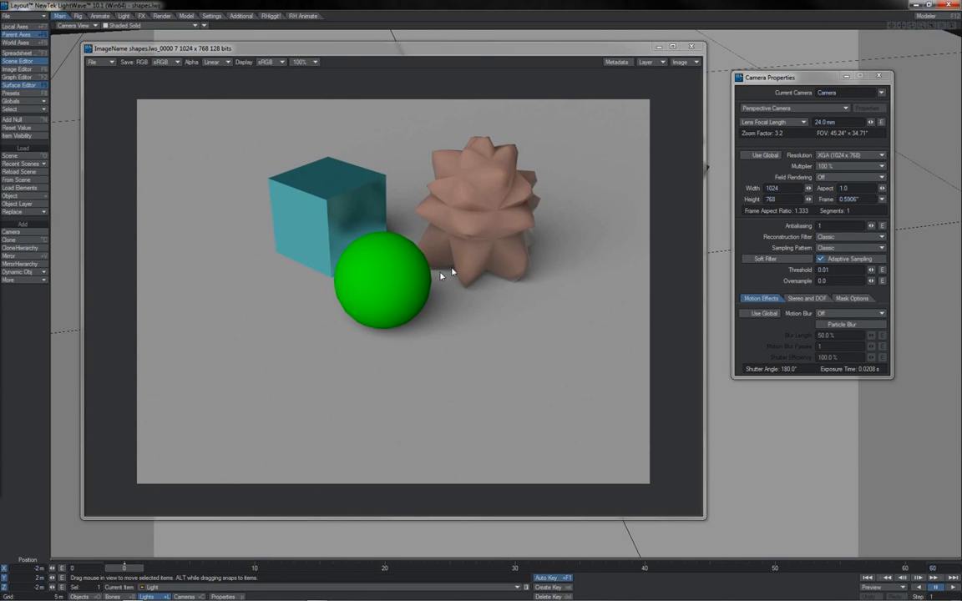
Magnify the finished render to 400% around the box, sphere and spiky shape.
click(298, 63)
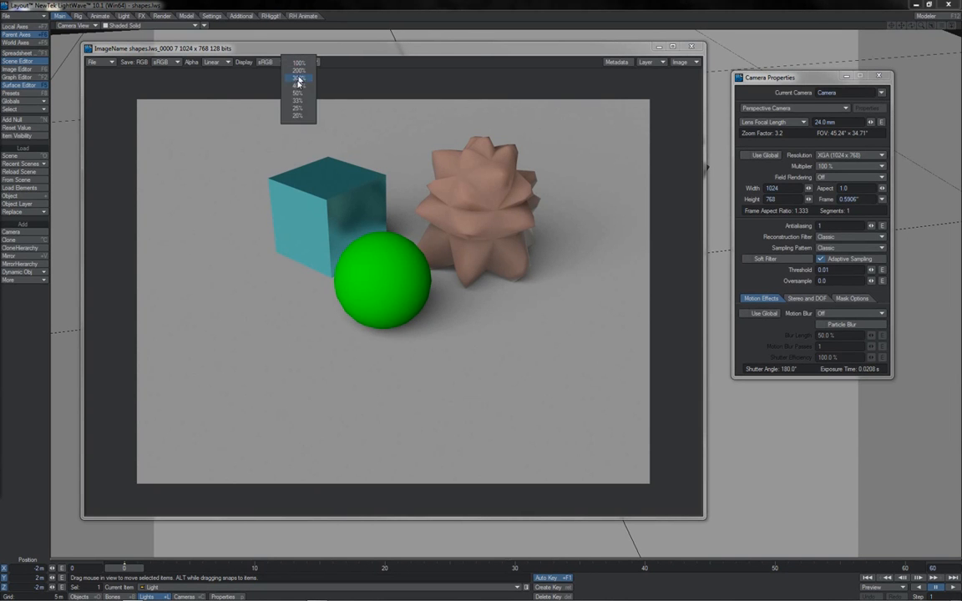
click(298, 81)
click(307, 64)
click(306, 75)
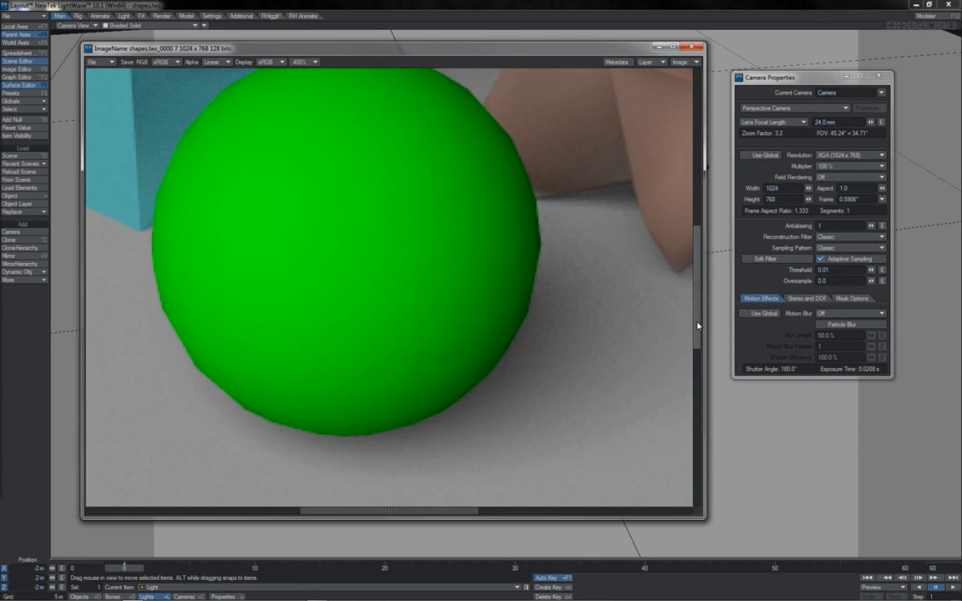
drag(698, 318, 712, 242)
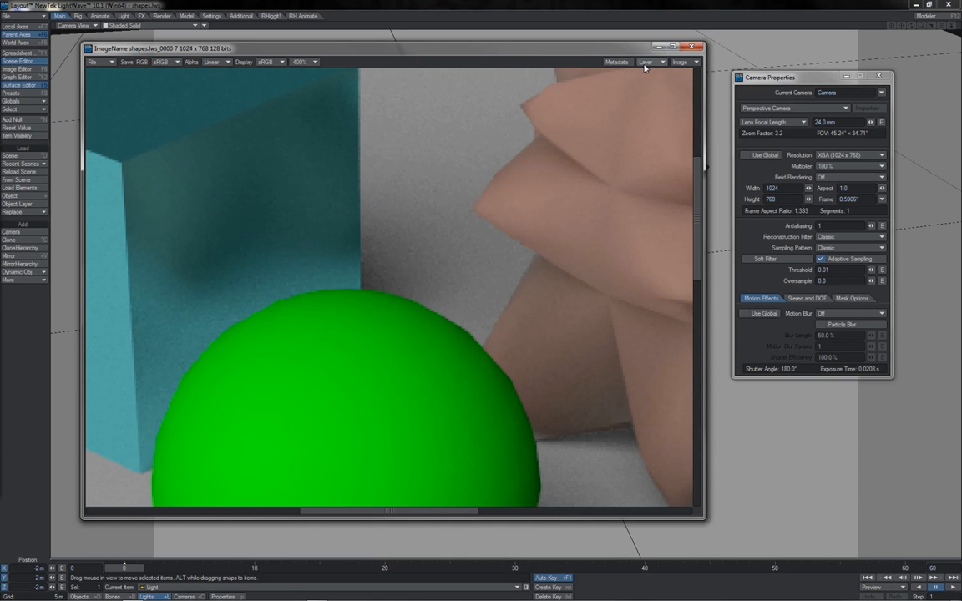
Compare noise on the box, sphere and floor shadows between layers 4, 5 and 7, and restore the 100% view.
click(679, 62)
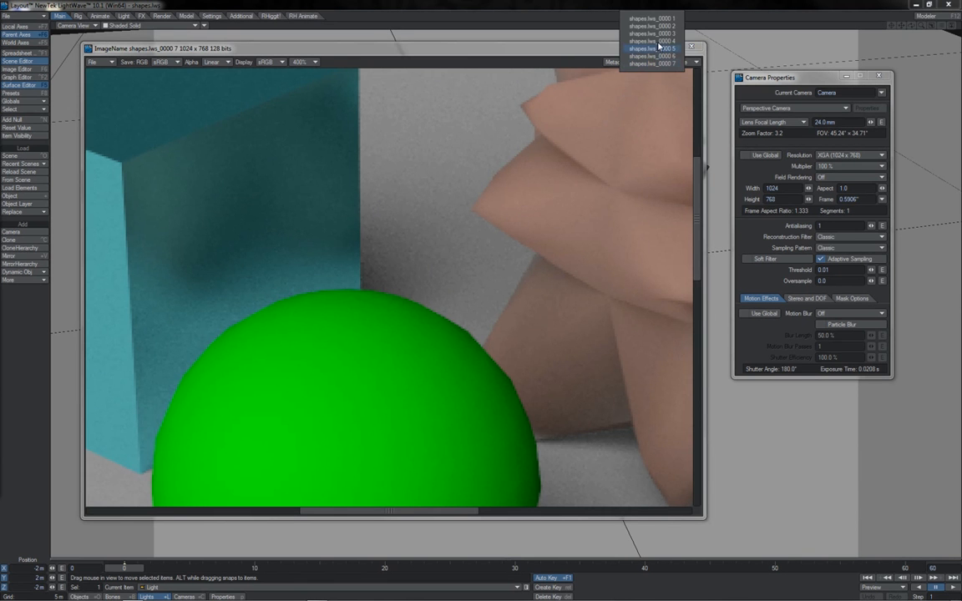
click(656, 41)
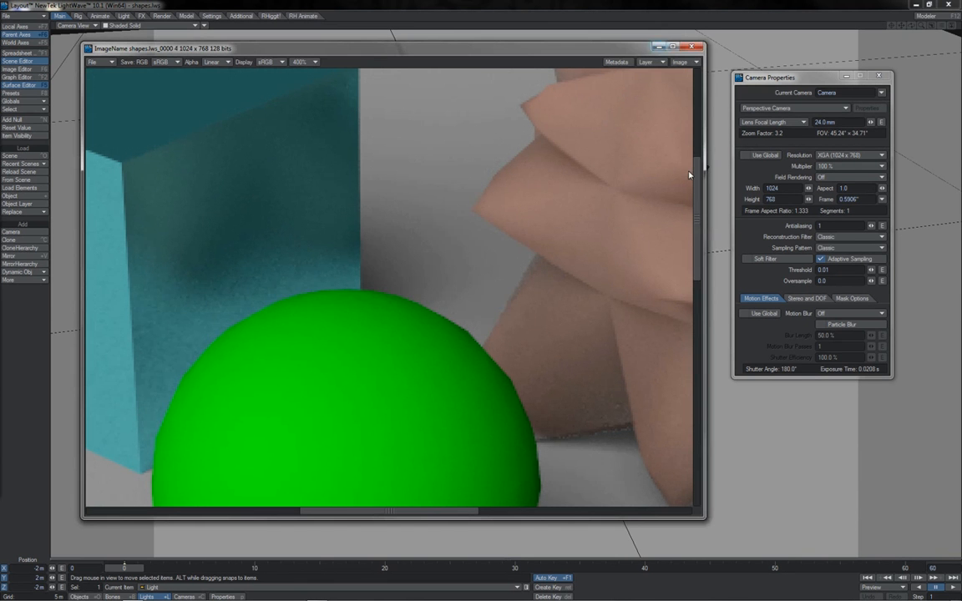
click(647, 62)
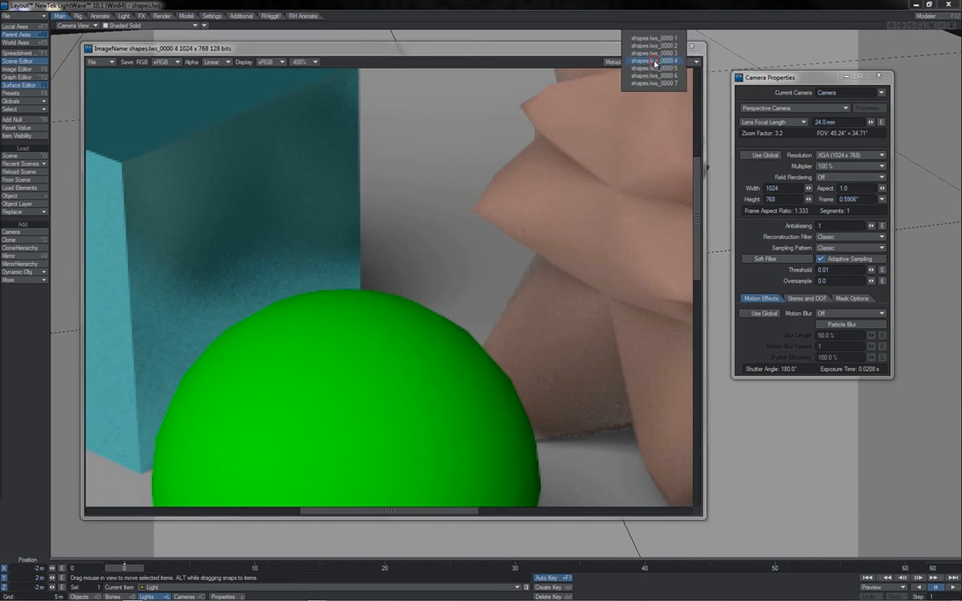
click(655, 70)
click(654, 62)
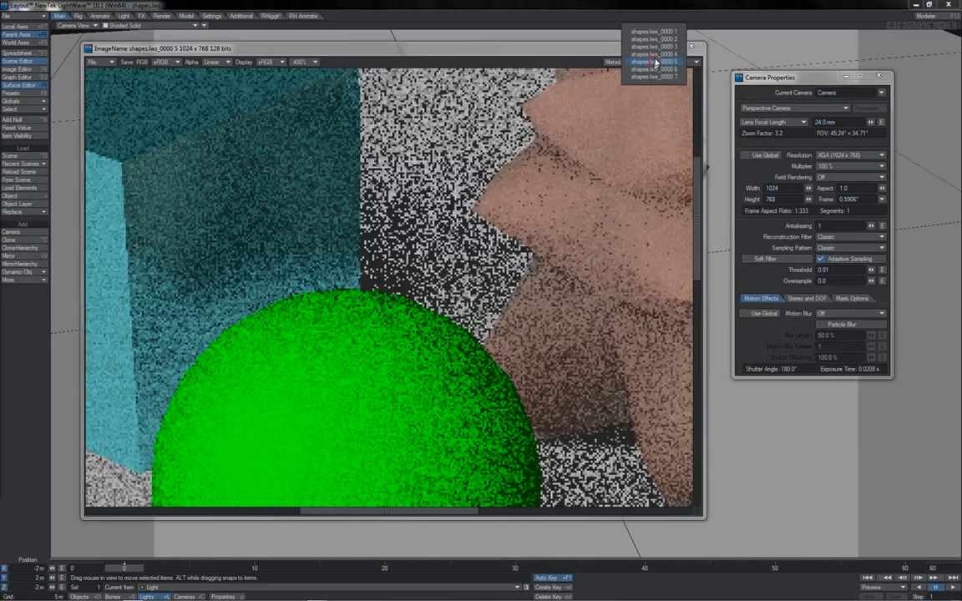
click(655, 55)
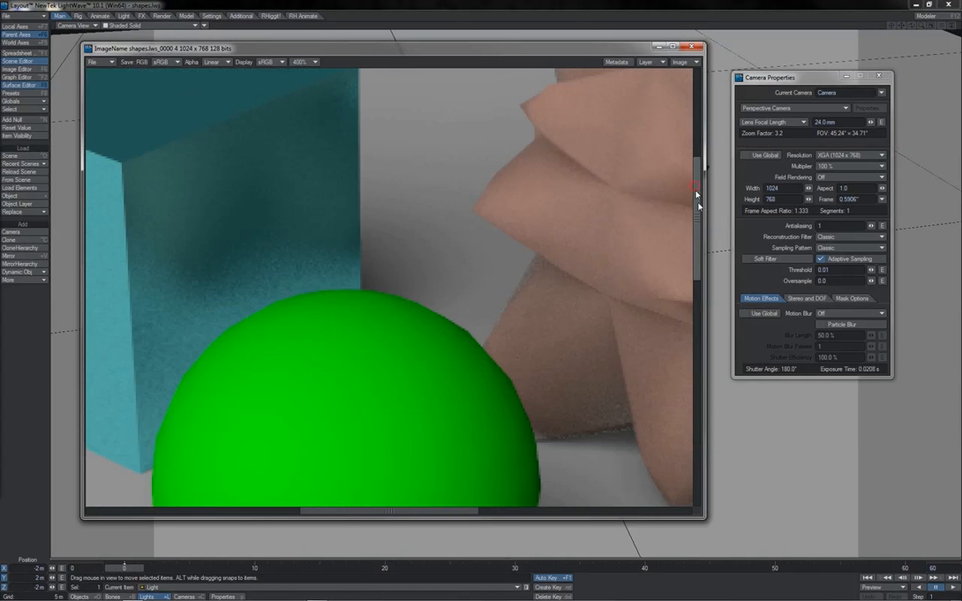
mouse_move(696, 198)
mouse_down()
mouse_move(698, 324)
mouse_move(699, 218)
mouse_up()
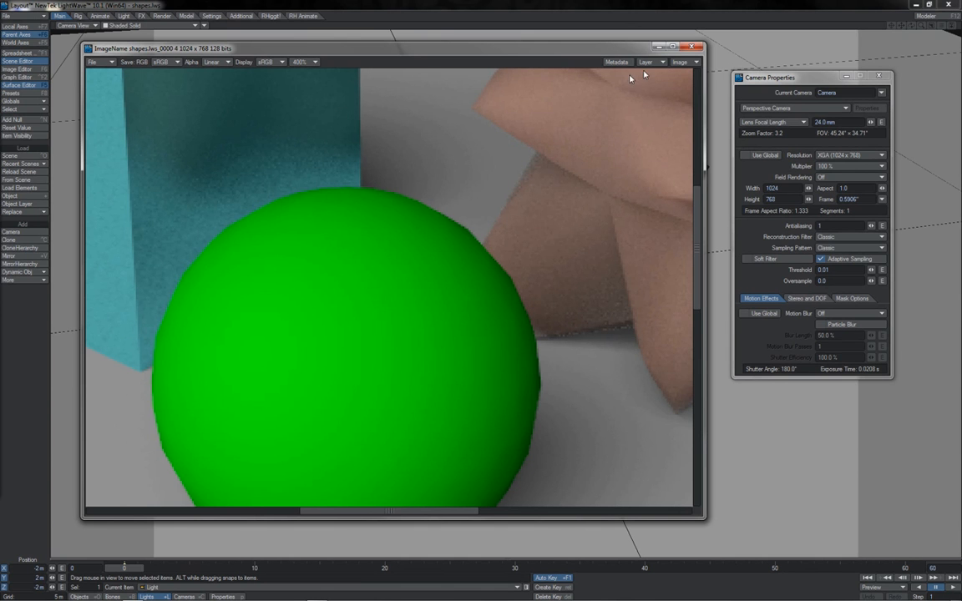
click(680, 62)
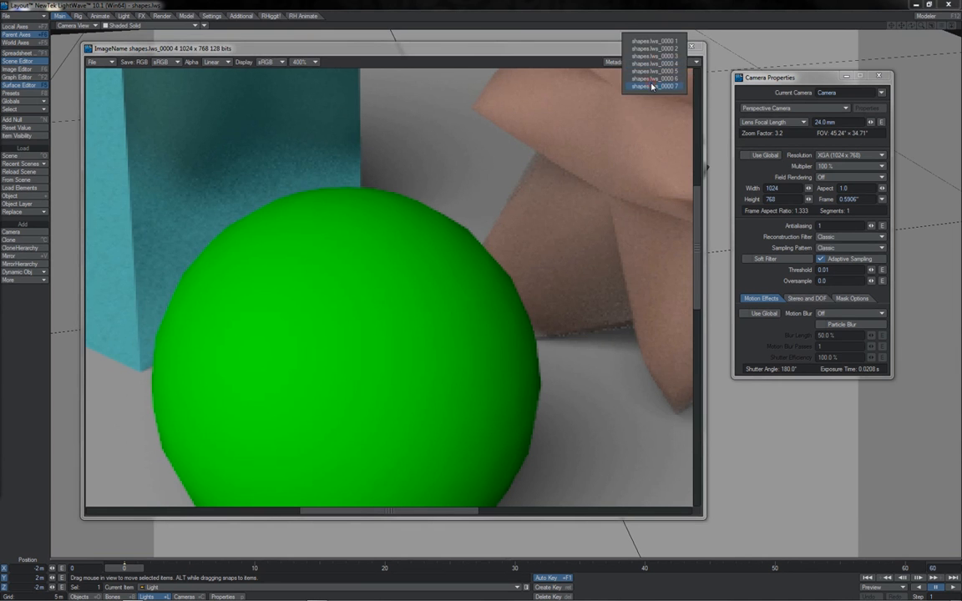
click(652, 86)
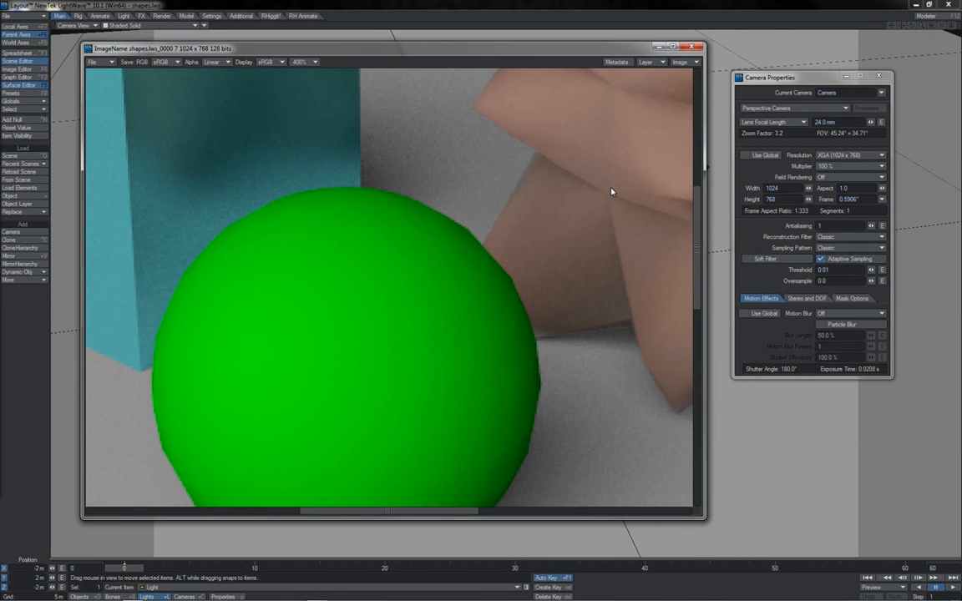
click(831, 226)
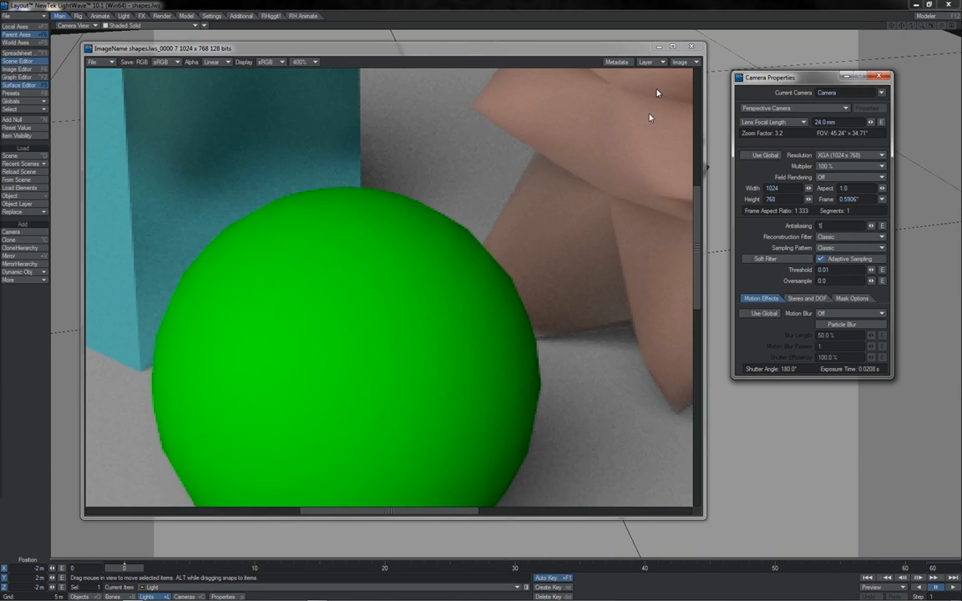
click(309, 62)
click(311, 39)
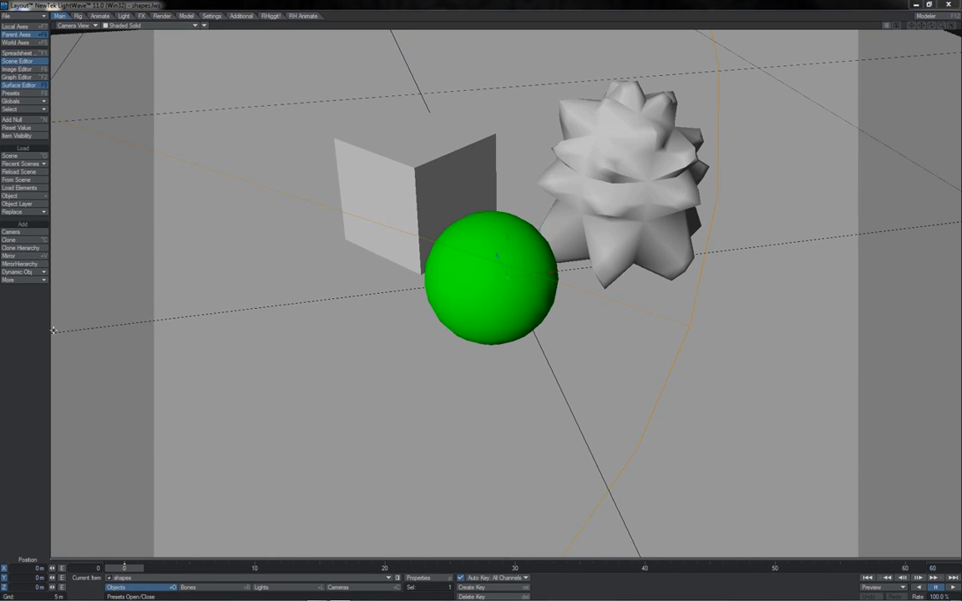
In the LightWave 11 shapes scene, set Shading Samples to 1 in the Render Globals.
click(37, 101)
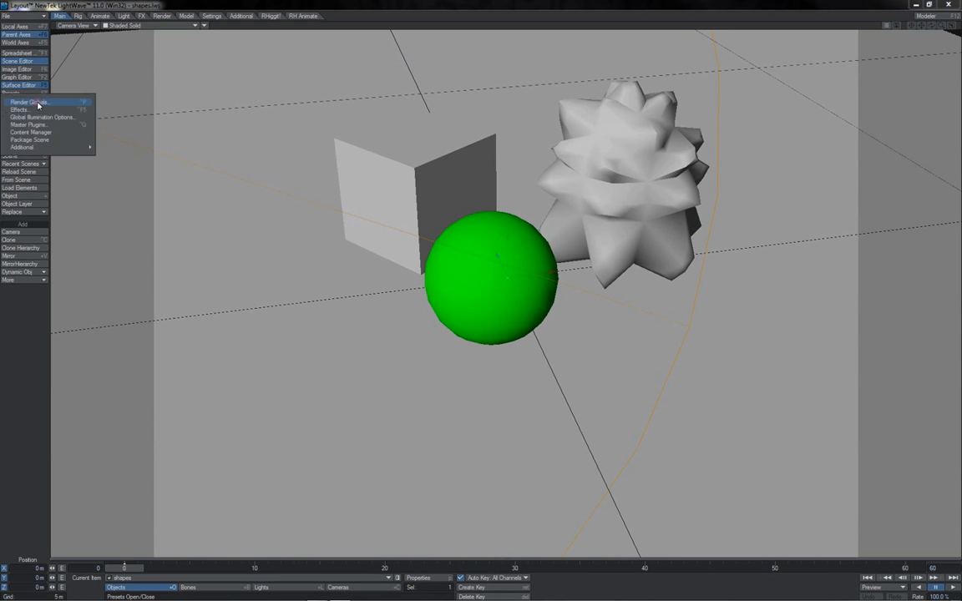
click(38, 103)
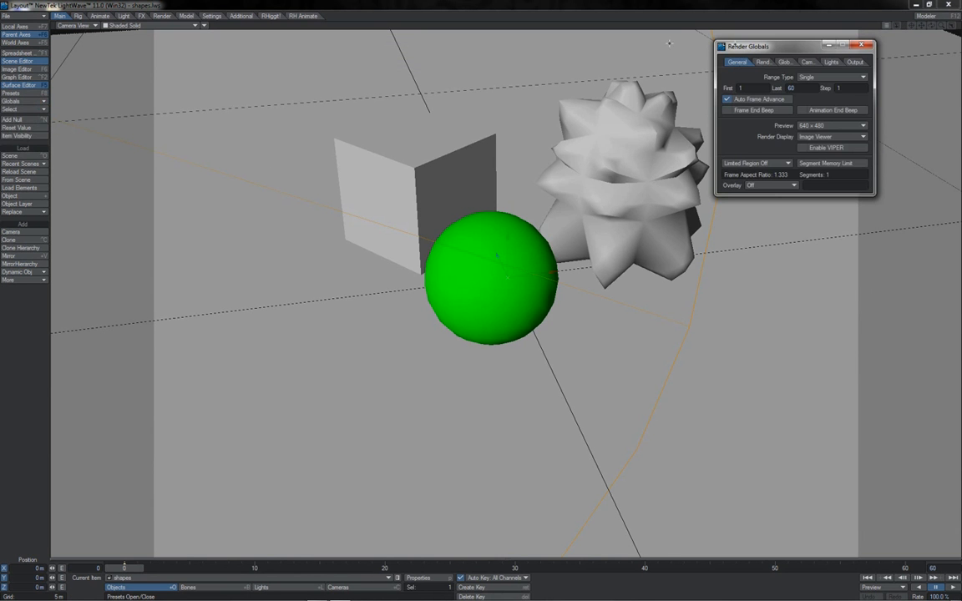
click(760, 62)
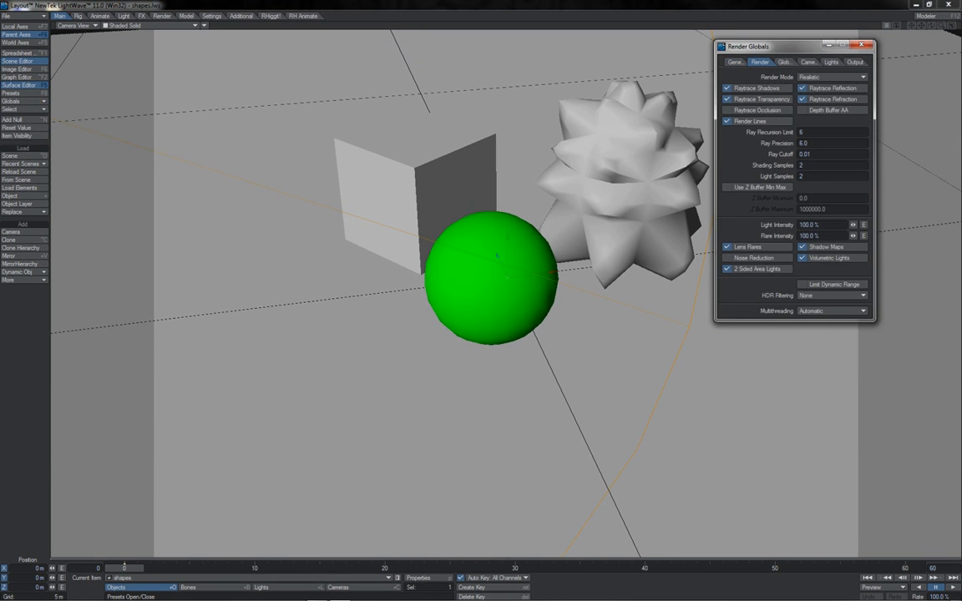
drag(807, 166, 771, 167)
text(1)
key(Tab)
Set the camera's Minimum Samples to 1 in the Render Globals.
click(806, 61)
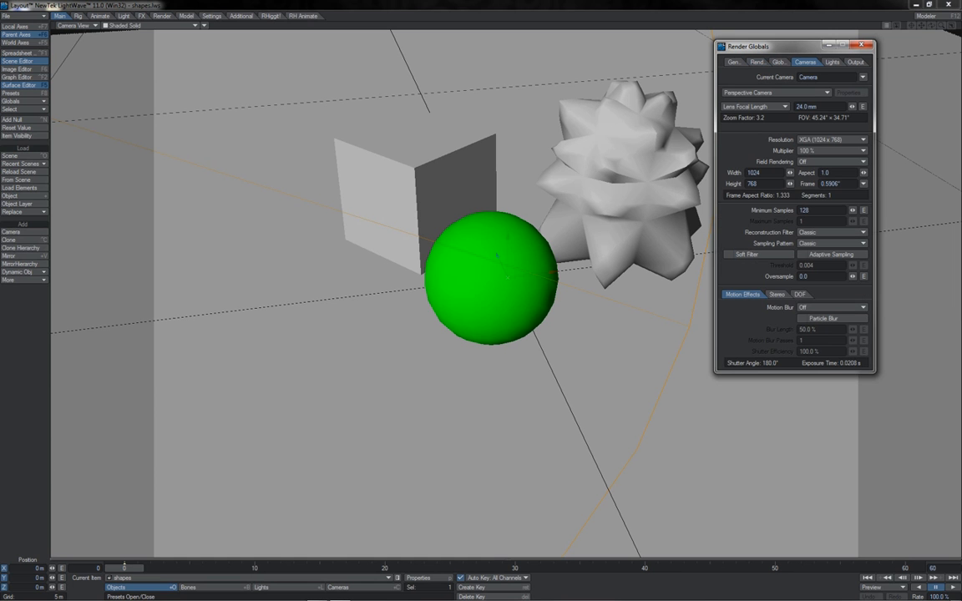
drag(809, 211, 757, 211)
text(1)
key(Tab)
drag(803, 276, 772, 282)
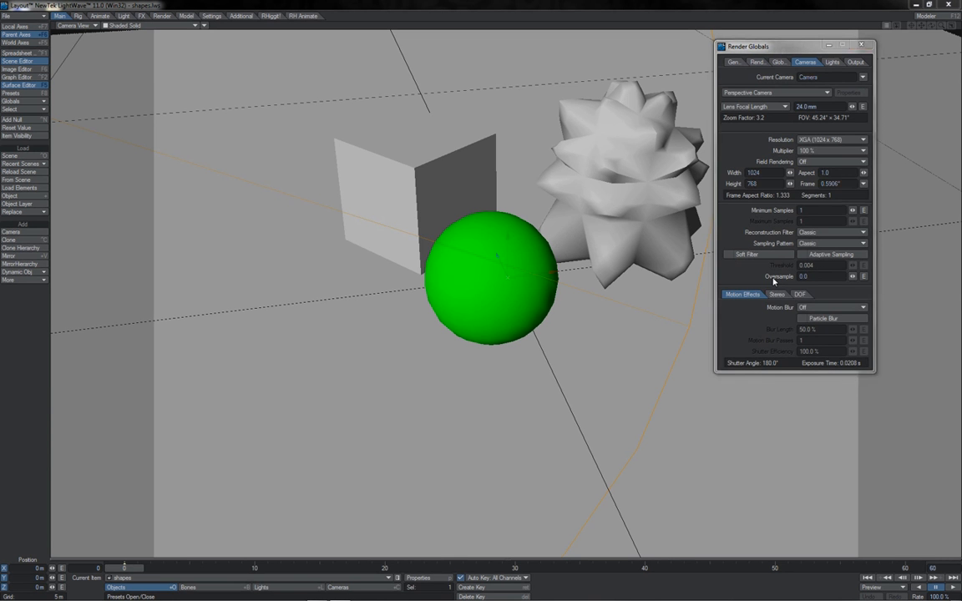
Render the current frame without adaptive sampling and move the image window clear of the camera settings.
key(F9)
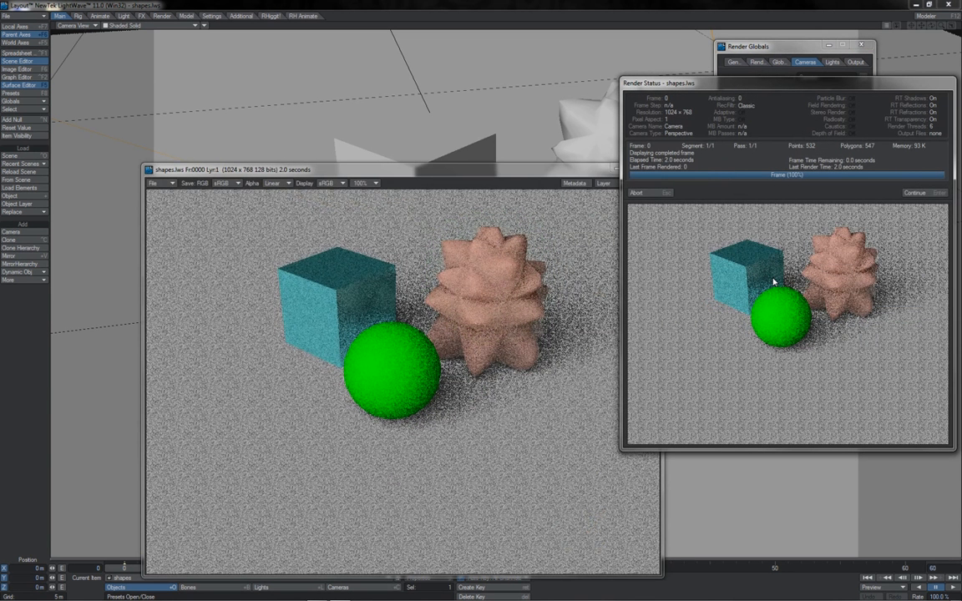
click(914, 195)
drag(372, 170, 328, 94)
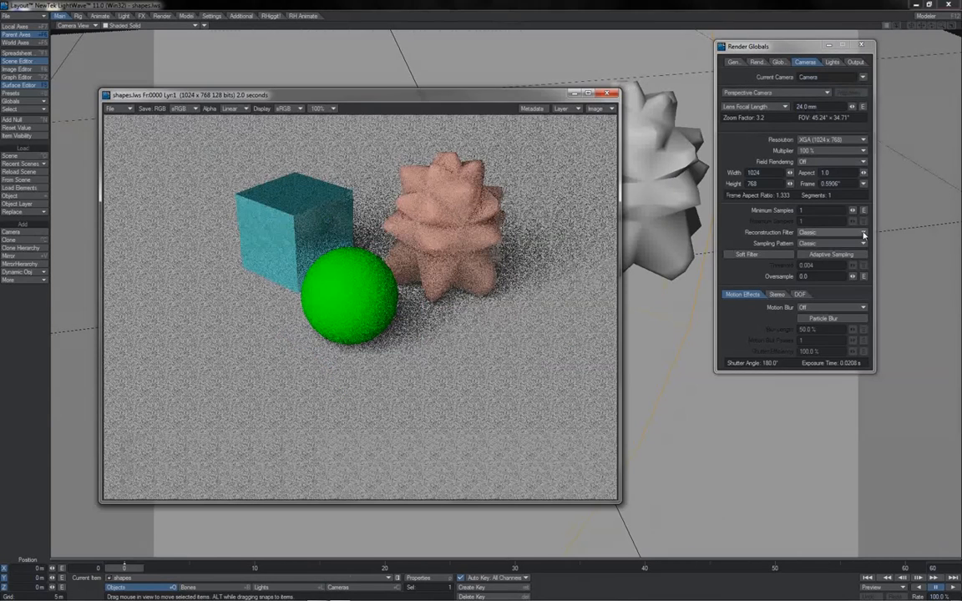
Enable the camera's Adaptive Sampling with a threshold of 0.01 and render the current frame.
click(810, 254)
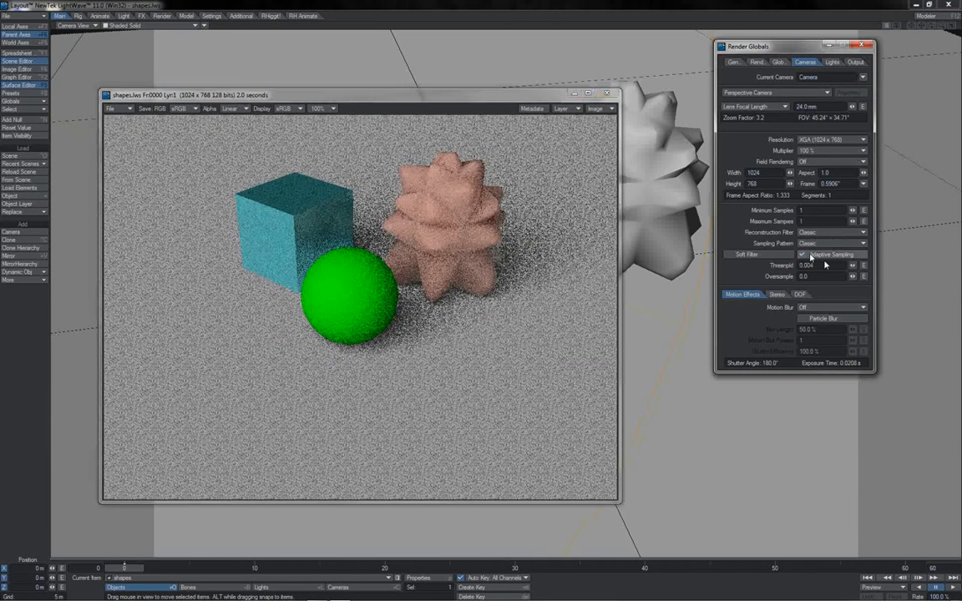
click(824, 265)
text(0.1)
key(Tab)
key(F9)
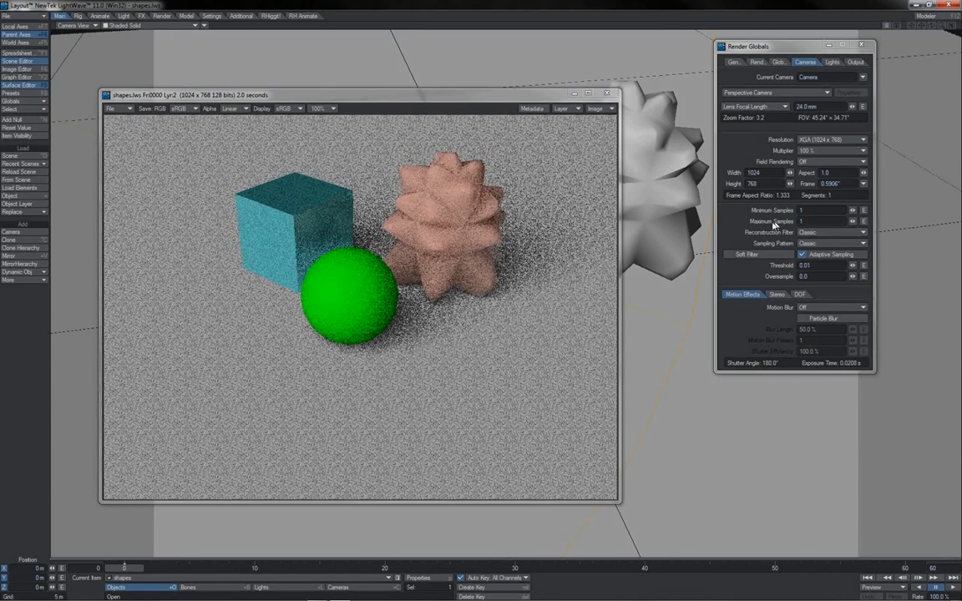
Set the camera's Maximum Samples to 64 and render the current frame.
click(811, 220)
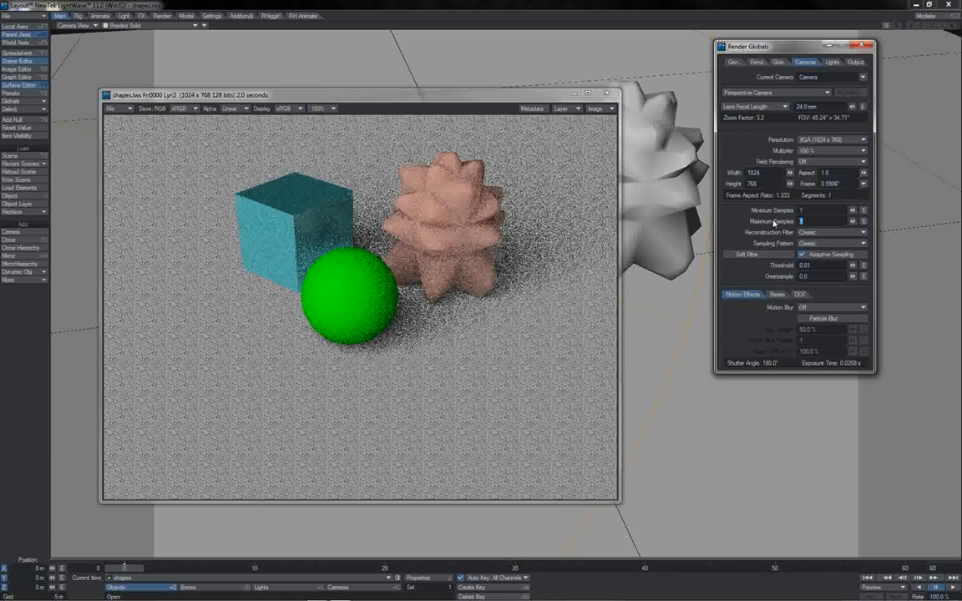
text(64)
key(F9)
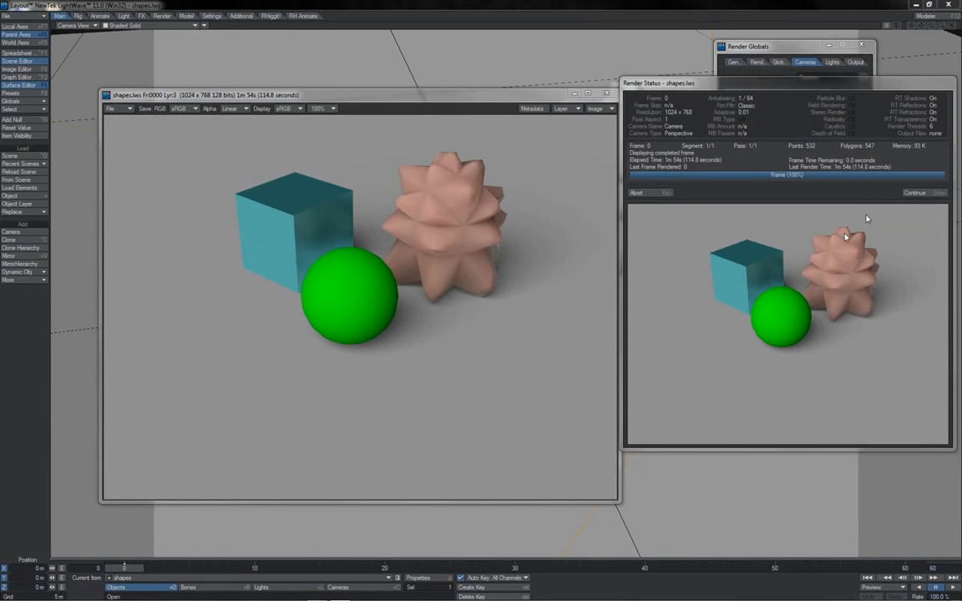
click(917, 194)
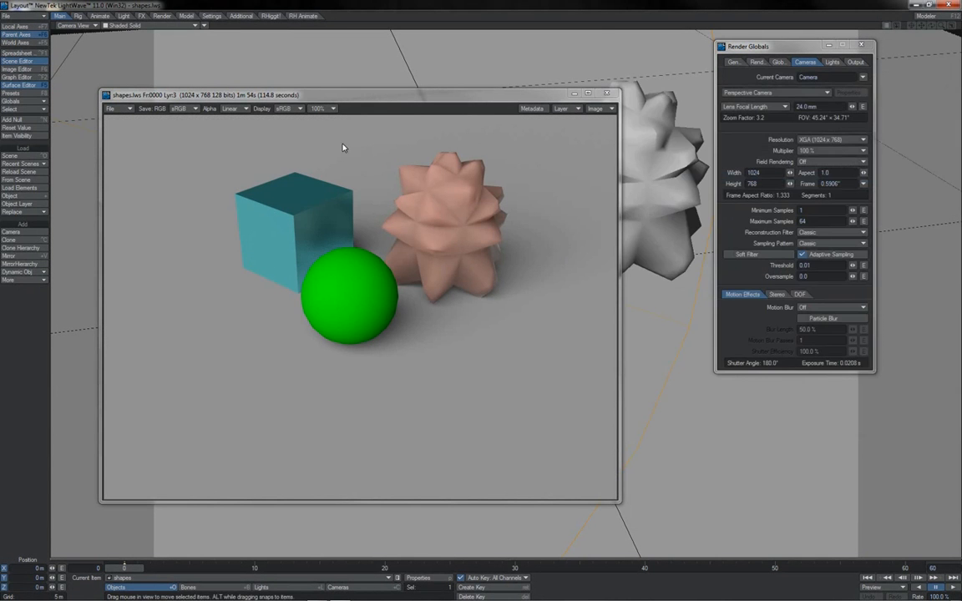
Examine the 64-sample render's noise on the box, sphere and spiky object at 400% zoom, and restore the 100% view.
click(327, 109)
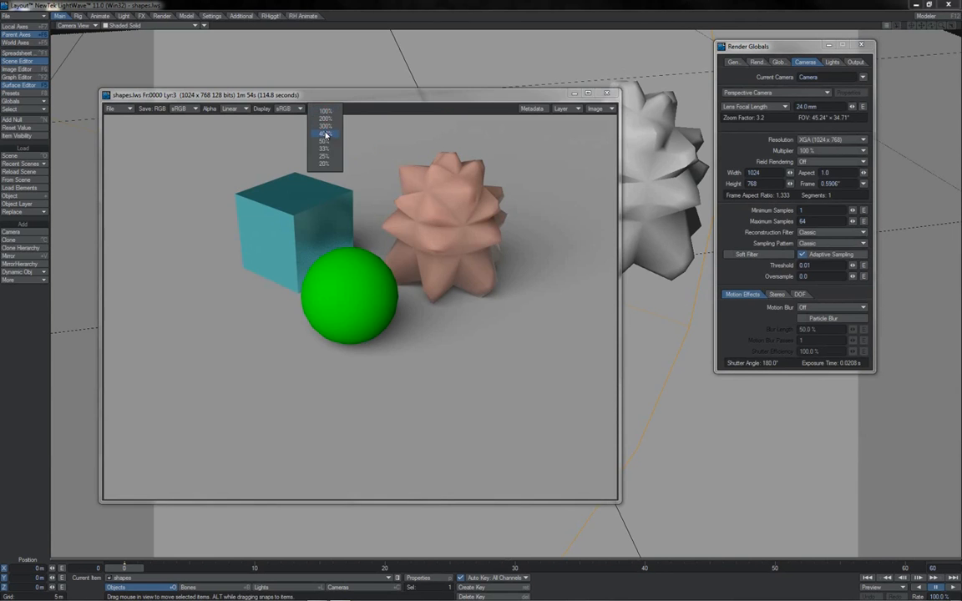
click(324, 133)
drag(612, 284, 617, 263)
click(331, 112)
click(331, 90)
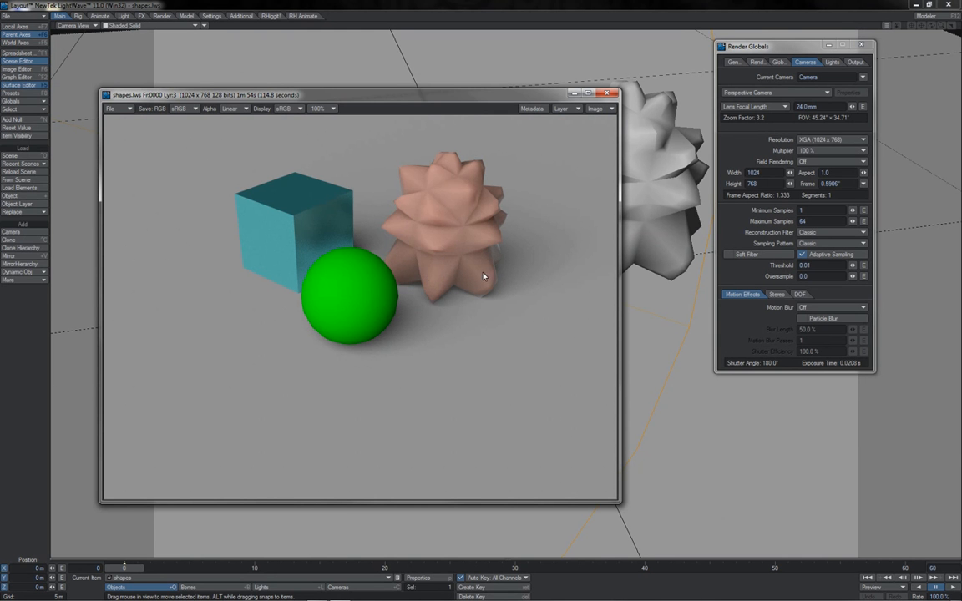
click(335, 110)
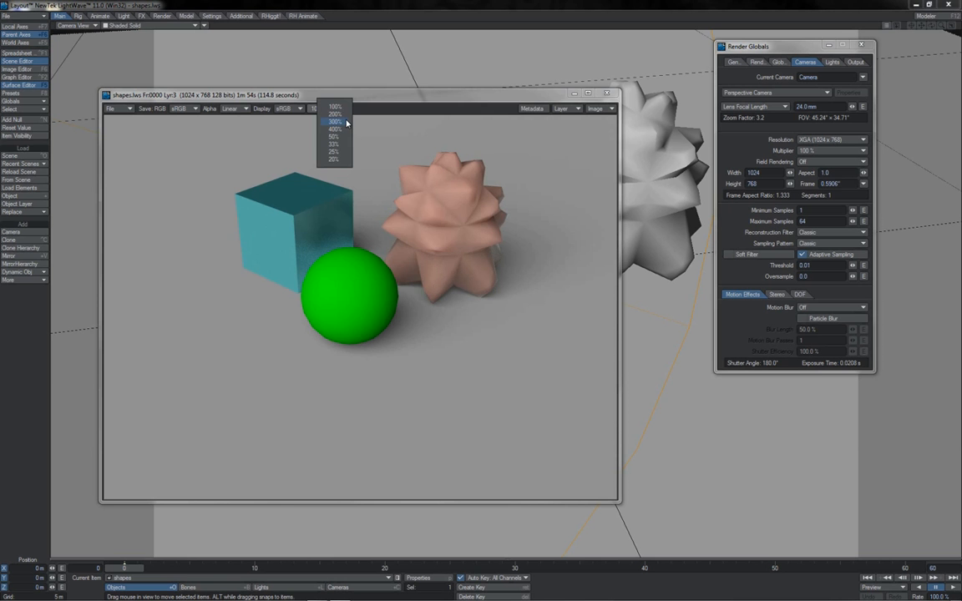
click(335, 129)
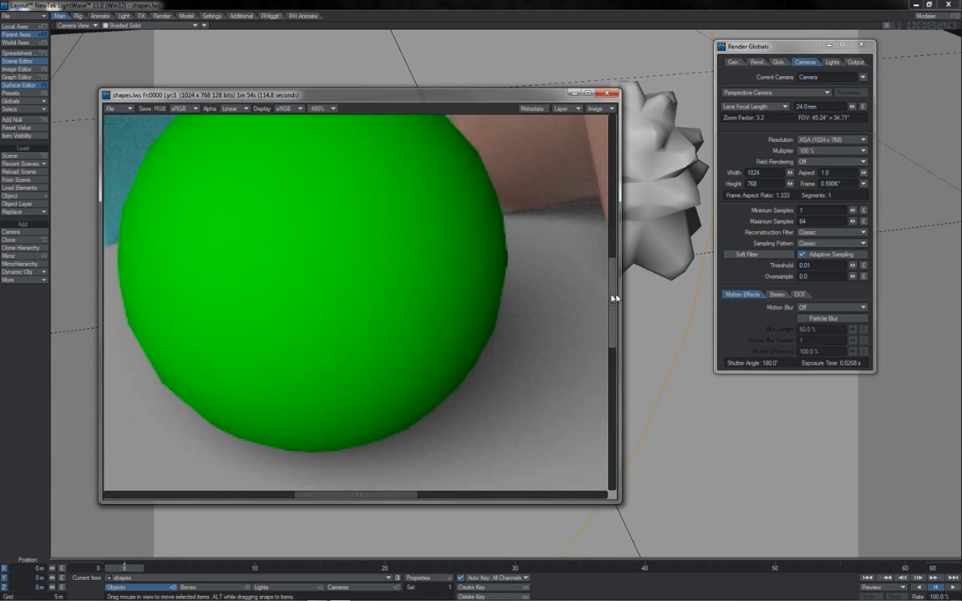
drag(614, 297, 613, 209)
click(319, 108)
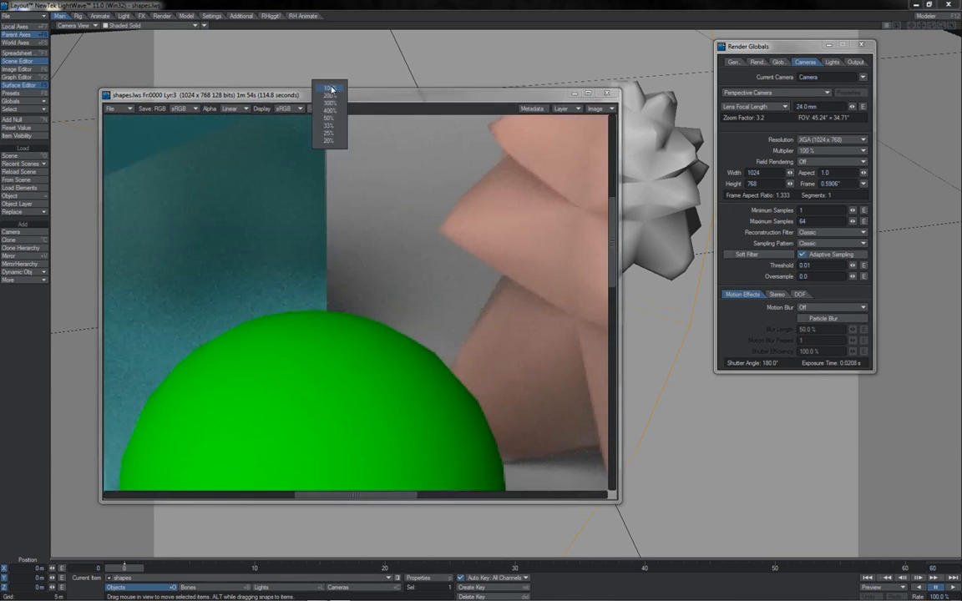
click(331, 88)
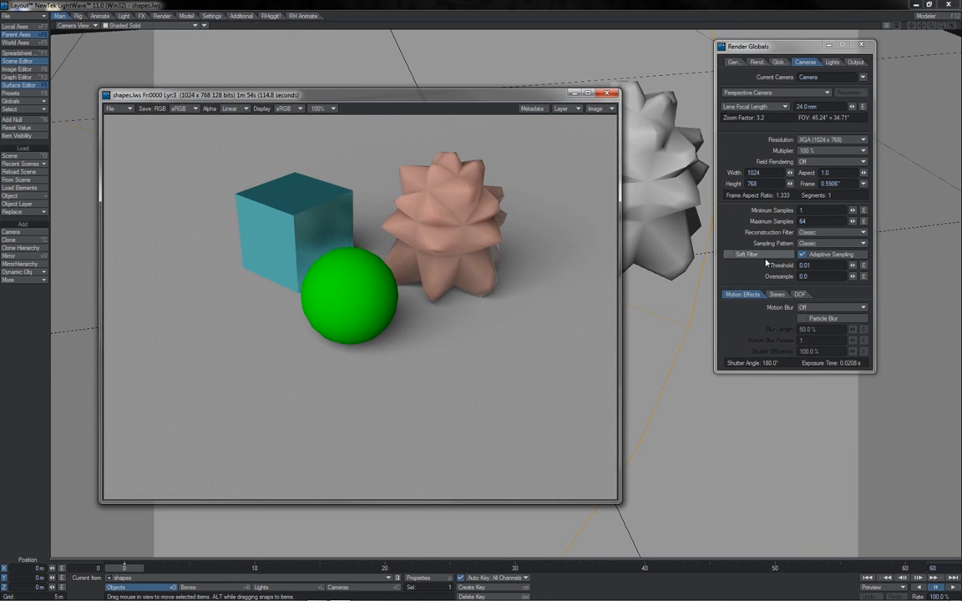
Render the current frame with Maximum Samples set to 2000, keeping the render status window clear of the camera settings.
drag(818, 222, 748, 232)
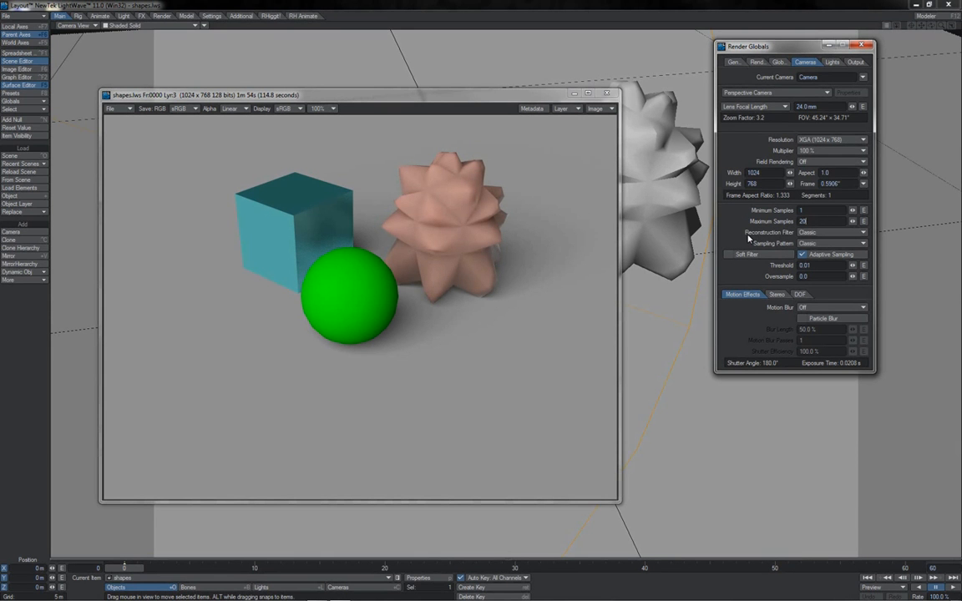
key(F9)
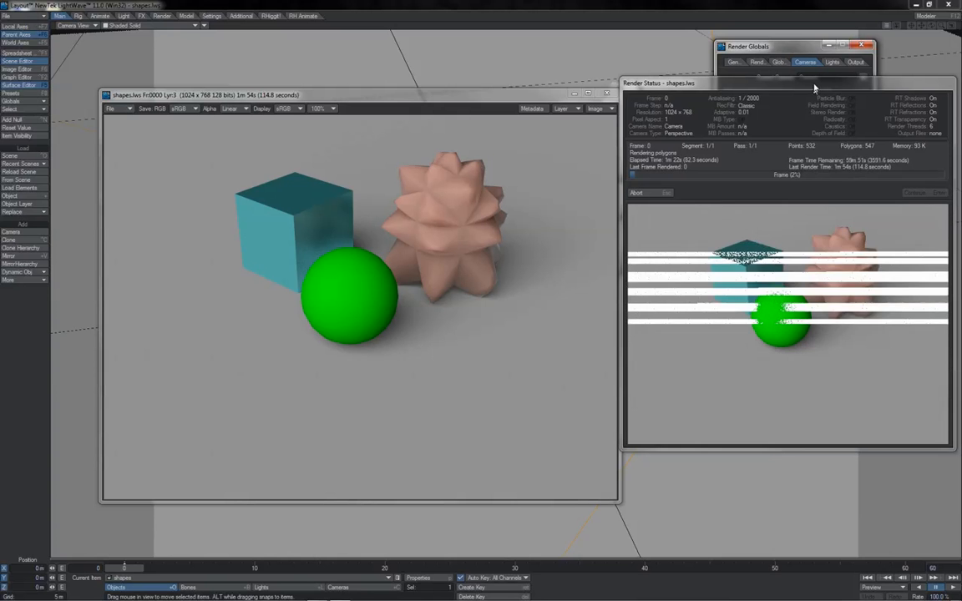
drag(697, 80, 404, 101)
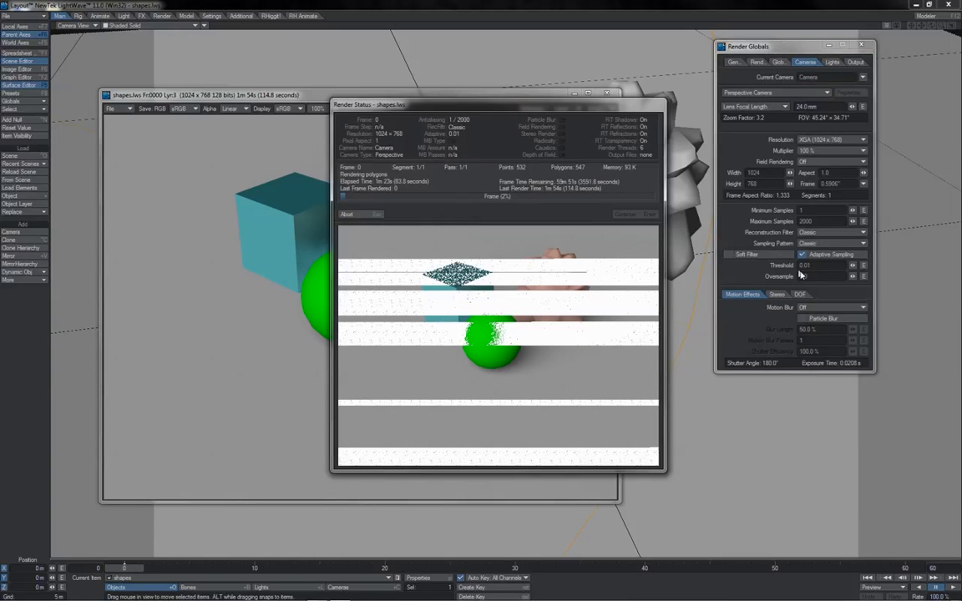
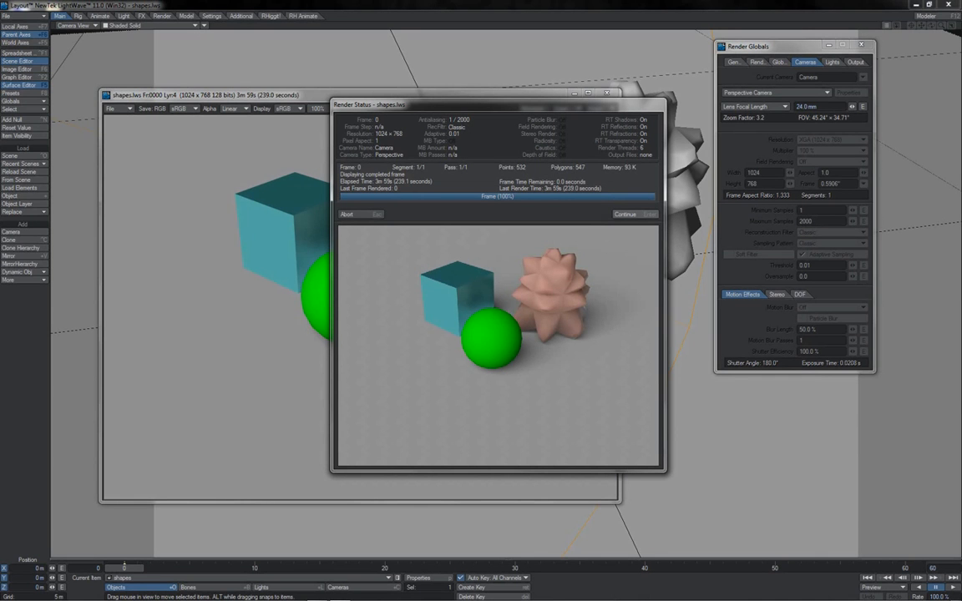
click(624, 217)
Examine the 2000-sample render's noise on the box and spiky object at 400%, and restore the 100% view.
click(319, 108)
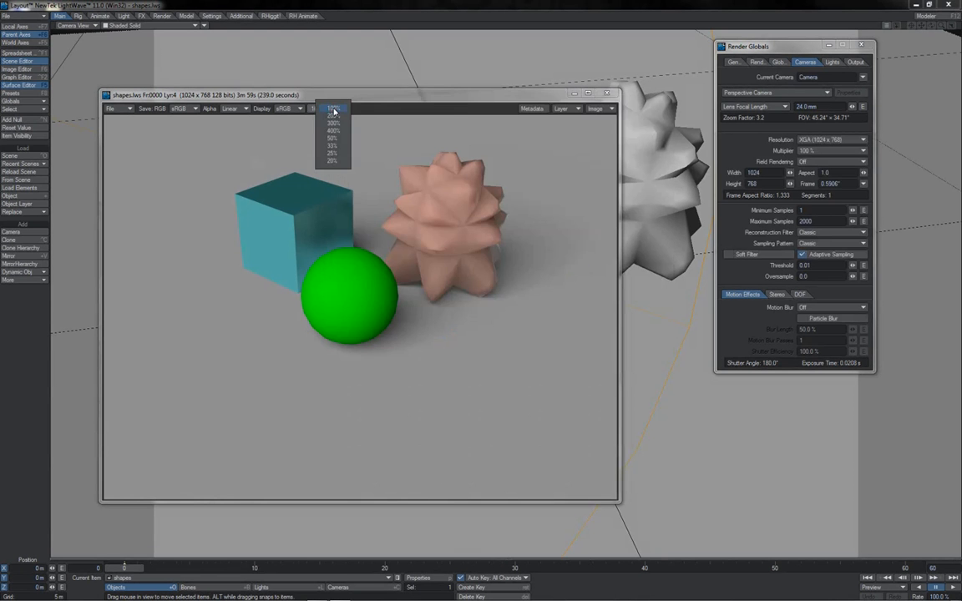
click(334, 134)
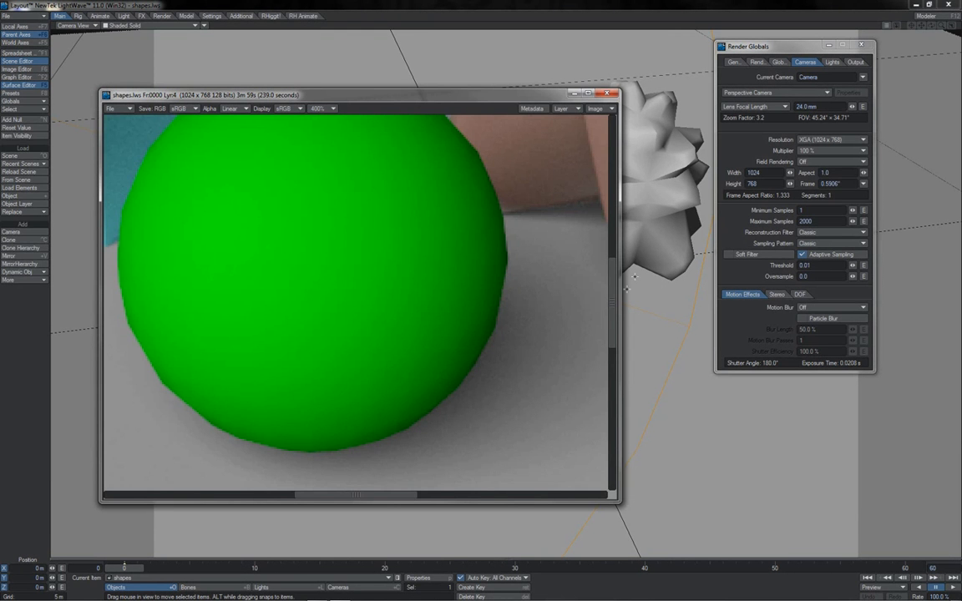
drag(618, 275, 622, 224)
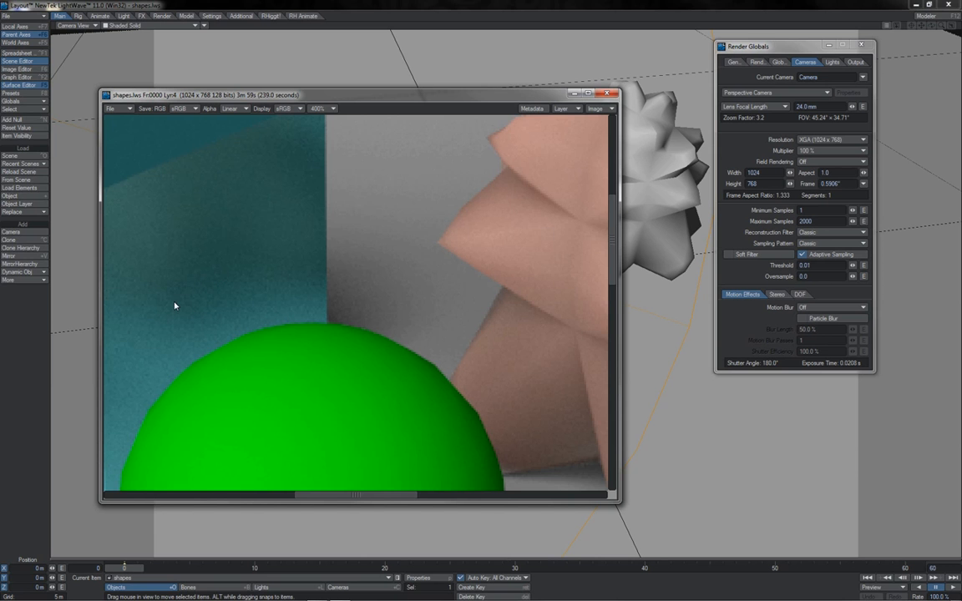
drag(301, 497, 294, 199)
click(331, 109)
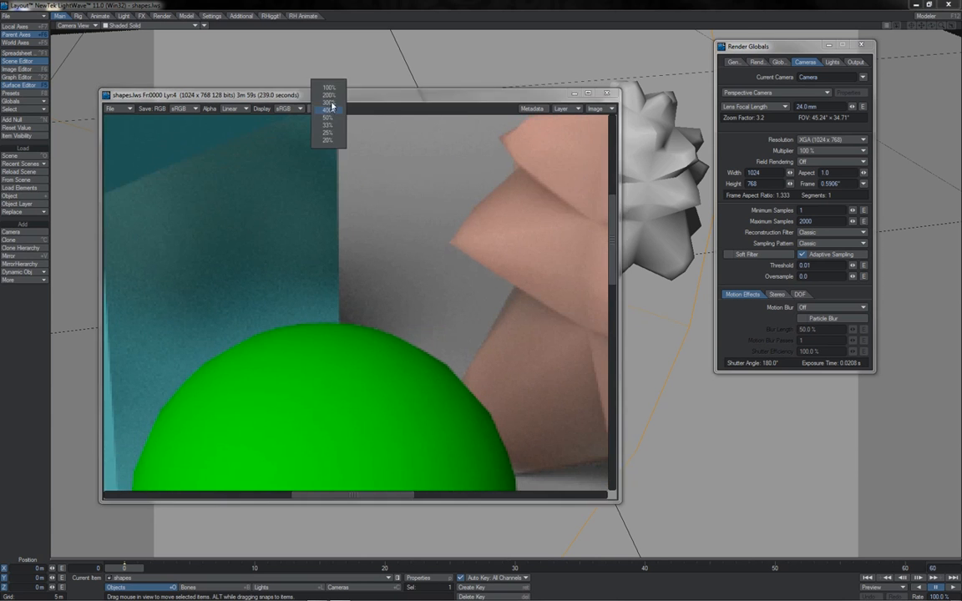
click(326, 95)
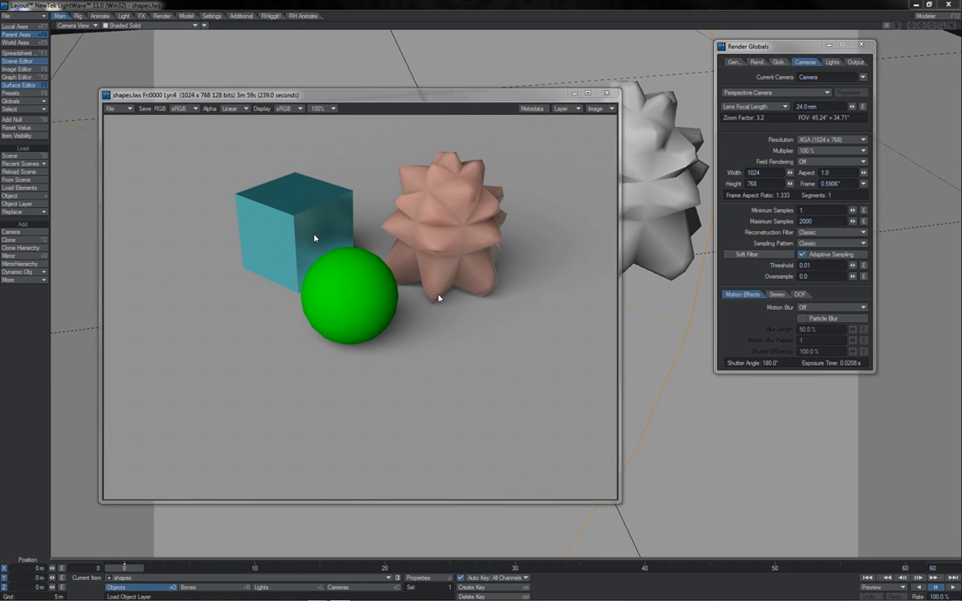
click(818, 221)
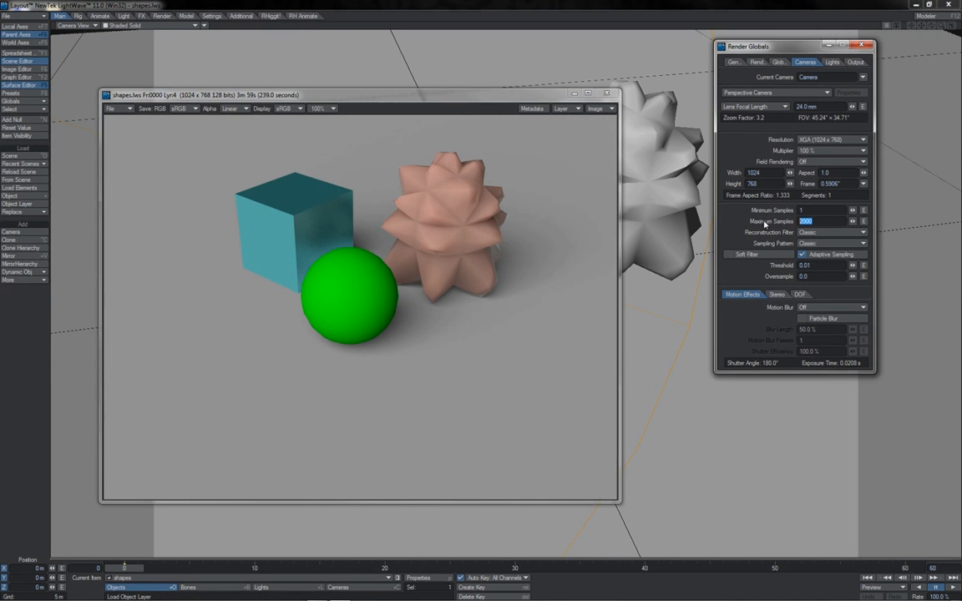
click(769, 278)
click(813, 276)
click(817, 264)
click(819, 275)
click(801, 254)
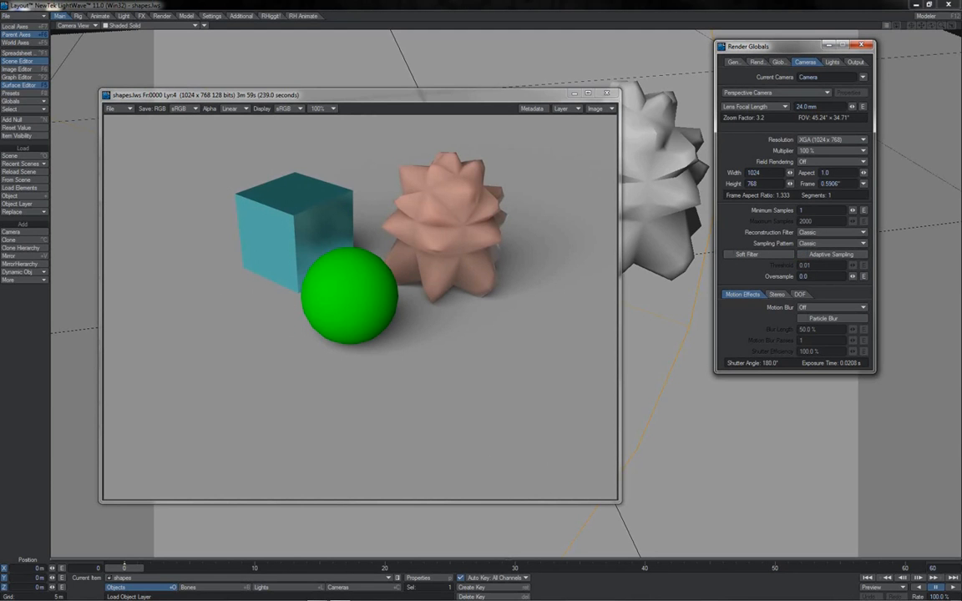
click(804, 254)
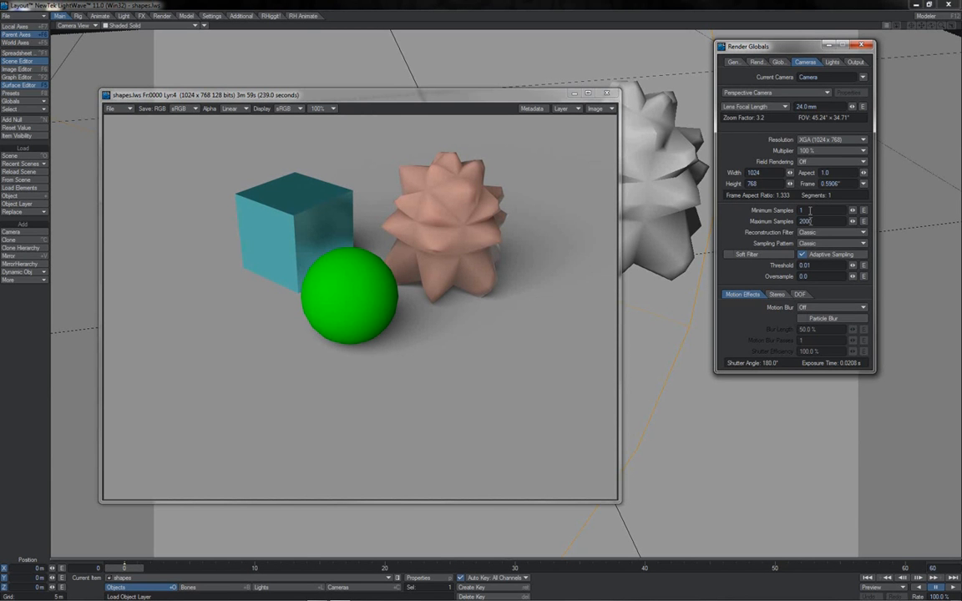
Set both Shading Samples and Light Samples to 2 in the Render Globals.
click(756, 64)
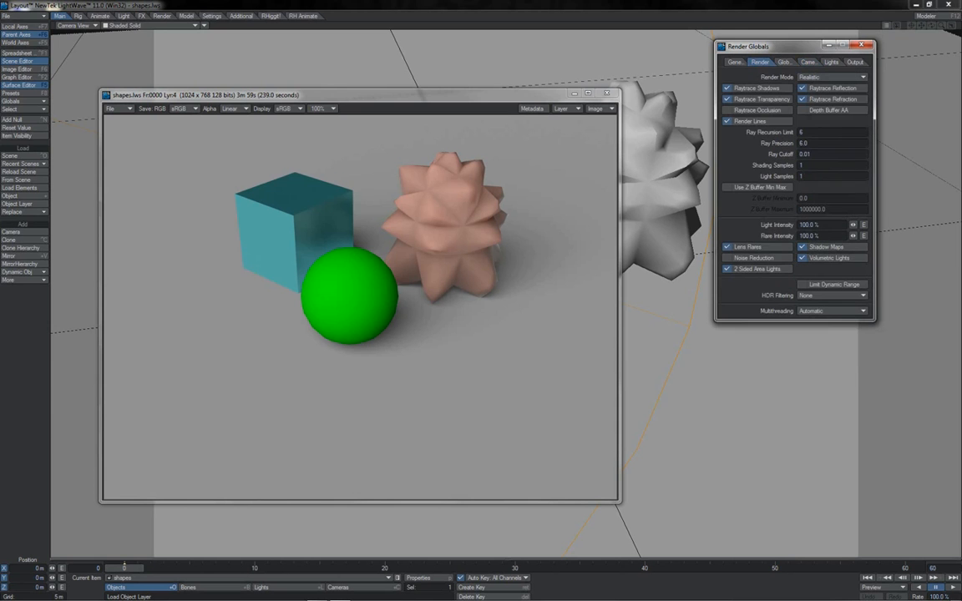
click(807, 166)
text(2)
key(Tab)
text(2)
key(Tab)
key(Return)
Go back to the camera settings and render the current frame with adaptive sampling.
click(783, 62)
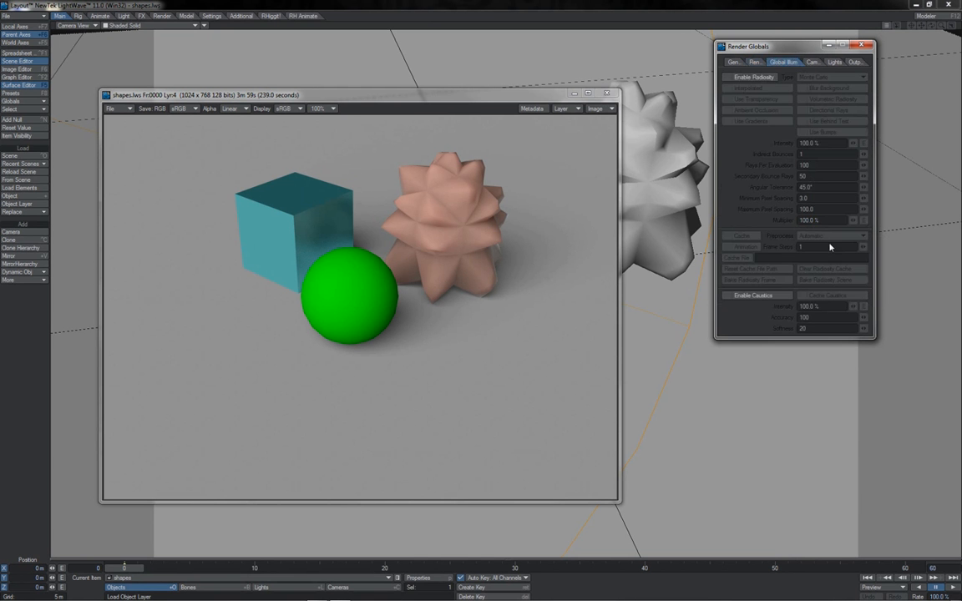
click(805, 62)
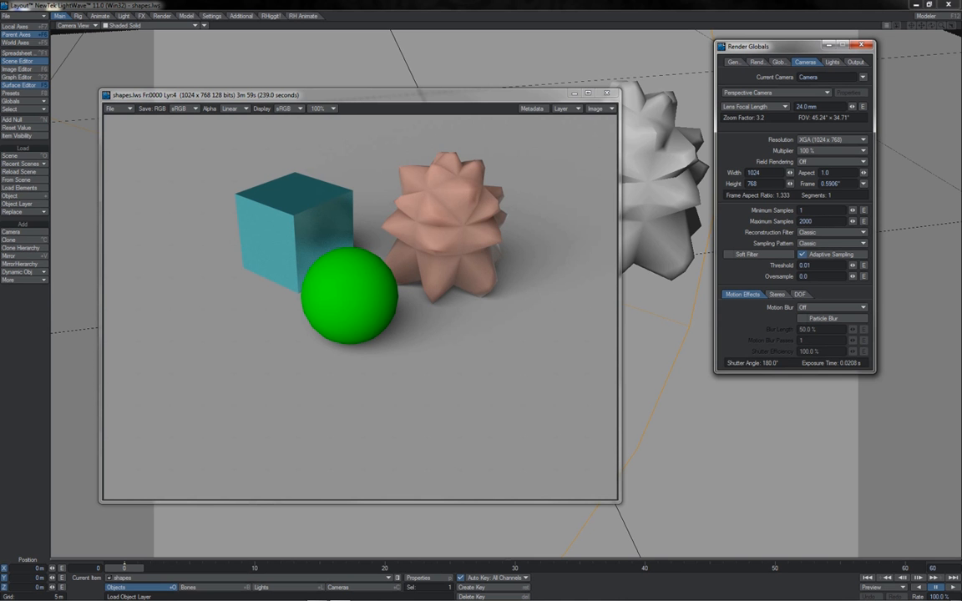
key(F9)
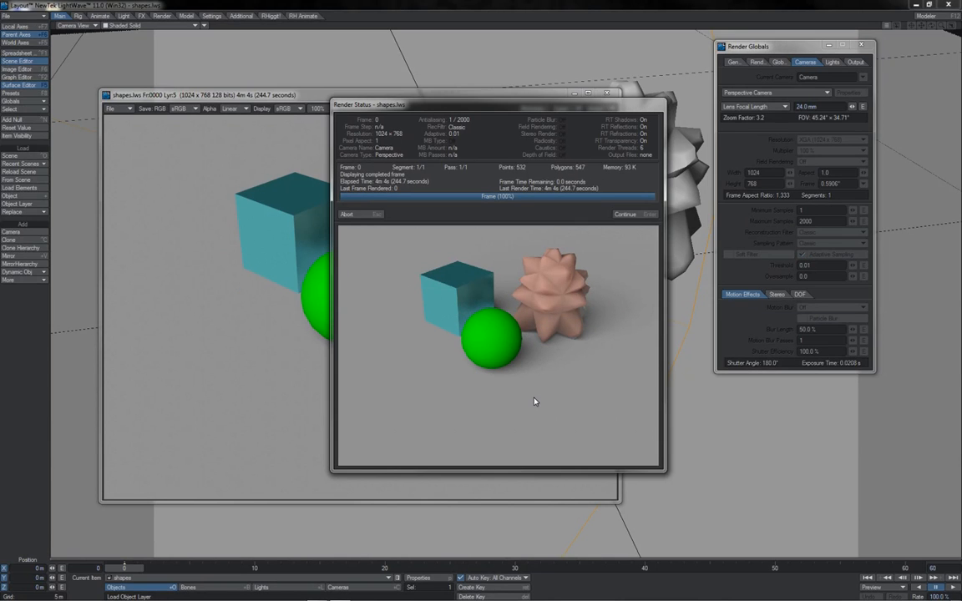
click(624, 215)
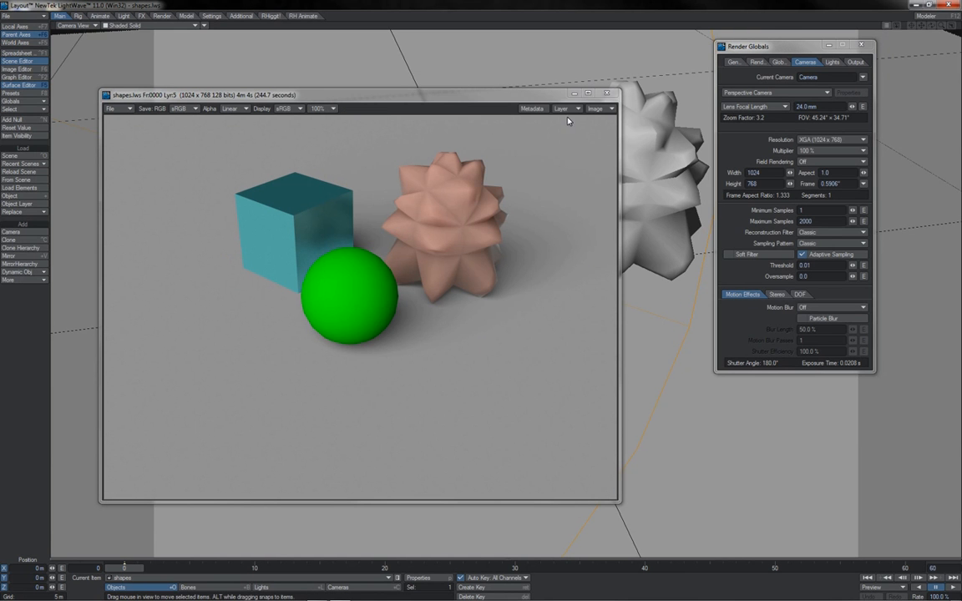
Zoom the new render to 400% and compare its noise around the box, sphere and spiky object with the previous layer.
click(320, 108)
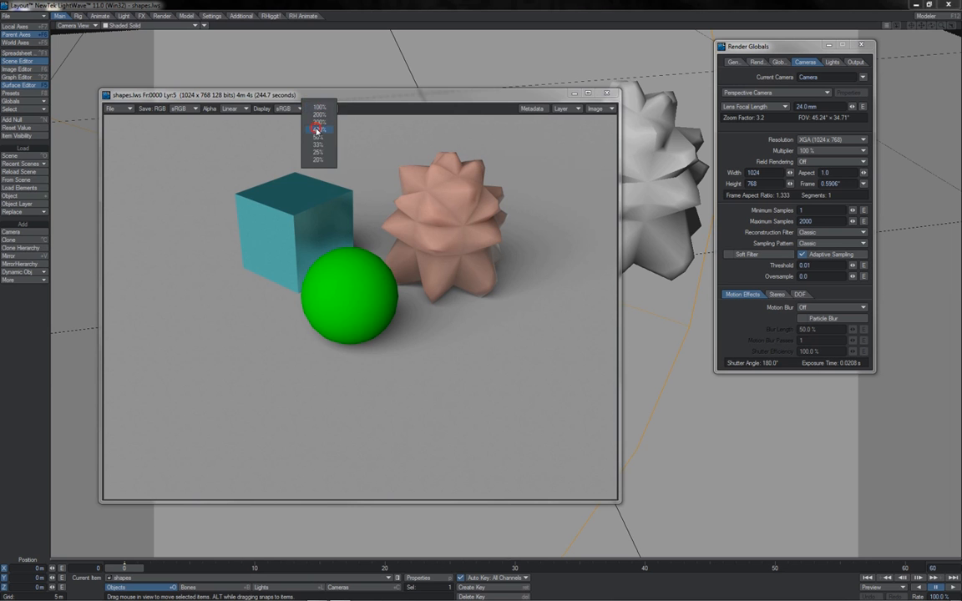
click(319, 130)
drag(612, 288, 621, 243)
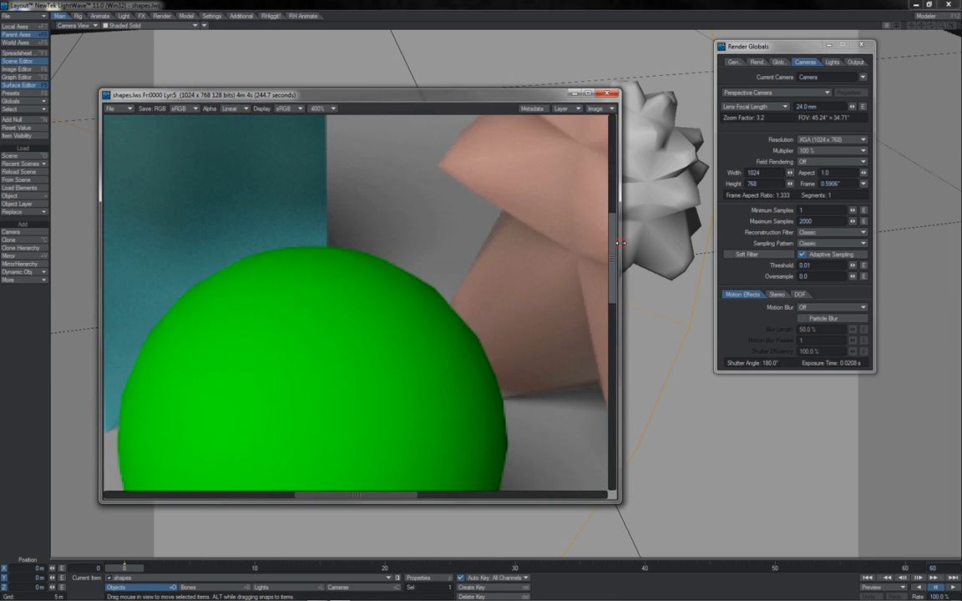
click(574, 108)
click(574, 105)
click(561, 109)
click(562, 116)
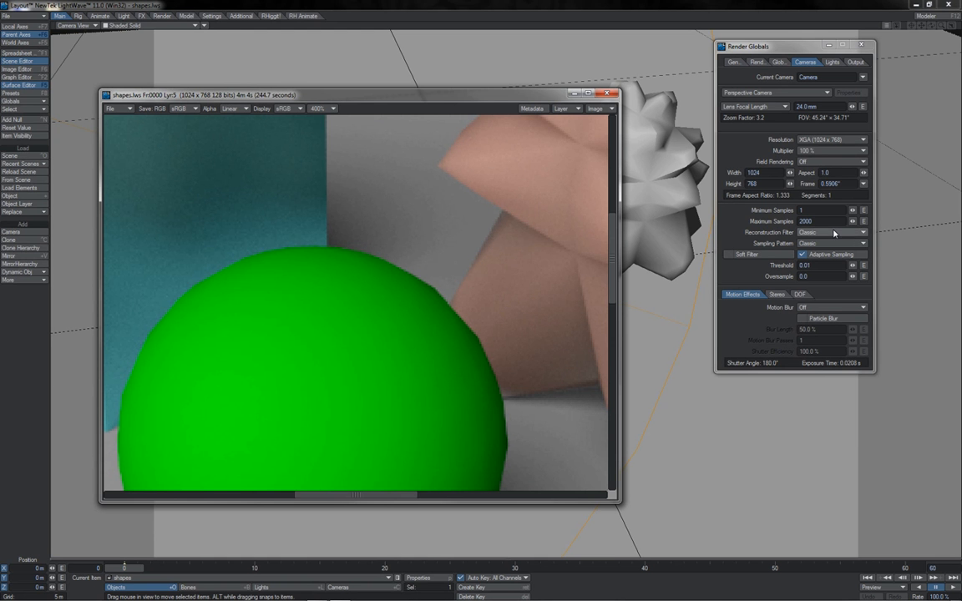
click(758, 63)
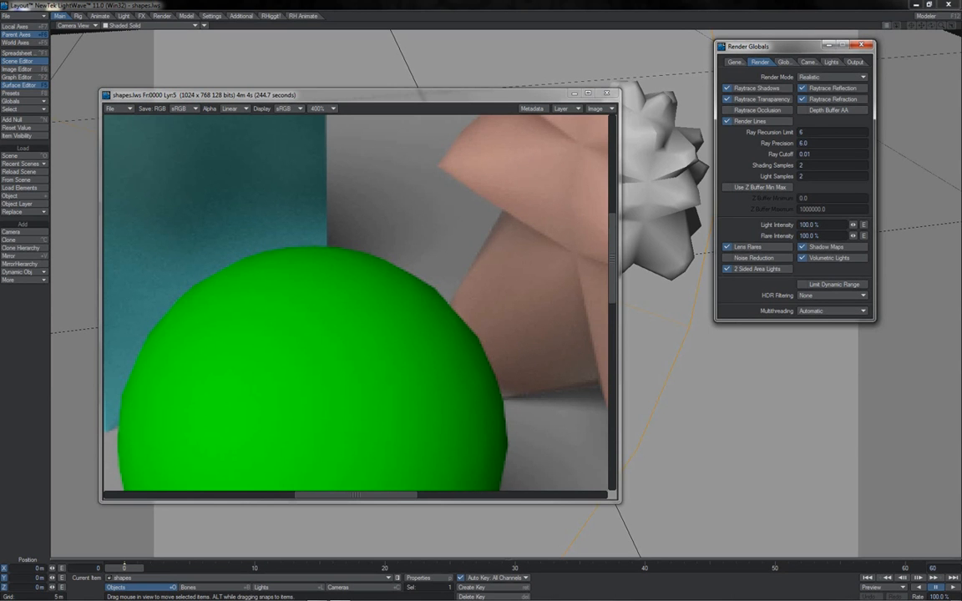
click(812, 166)
click(821, 164)
click(739, 146)
click(813, 176)
click(817, 180)
Render the current frame with Adaptive Sampling off and both Shading Samples and Light Samples set to 256.
click(808, 62)
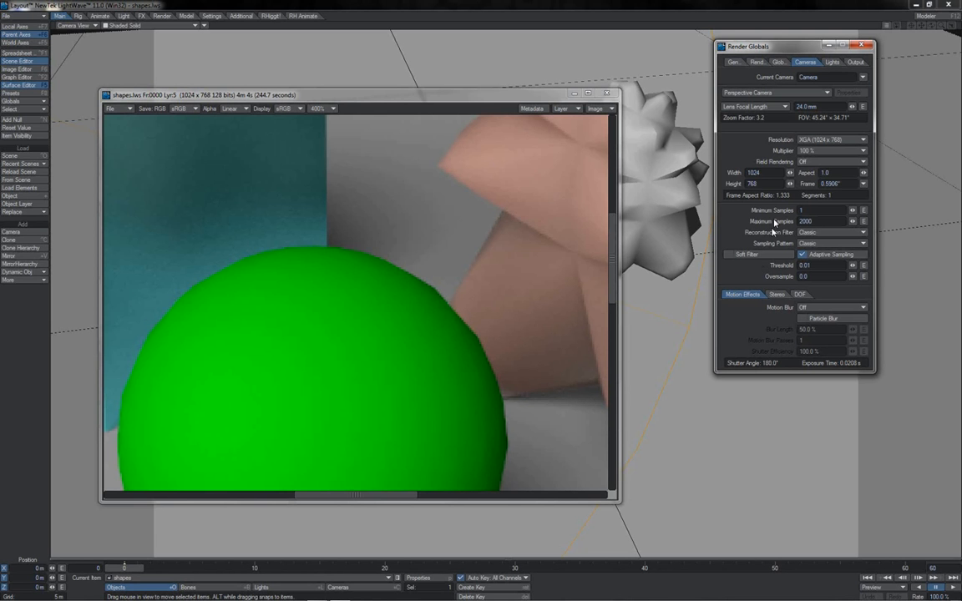
click(803, 255)
click(757, 62)
click(812, 166)
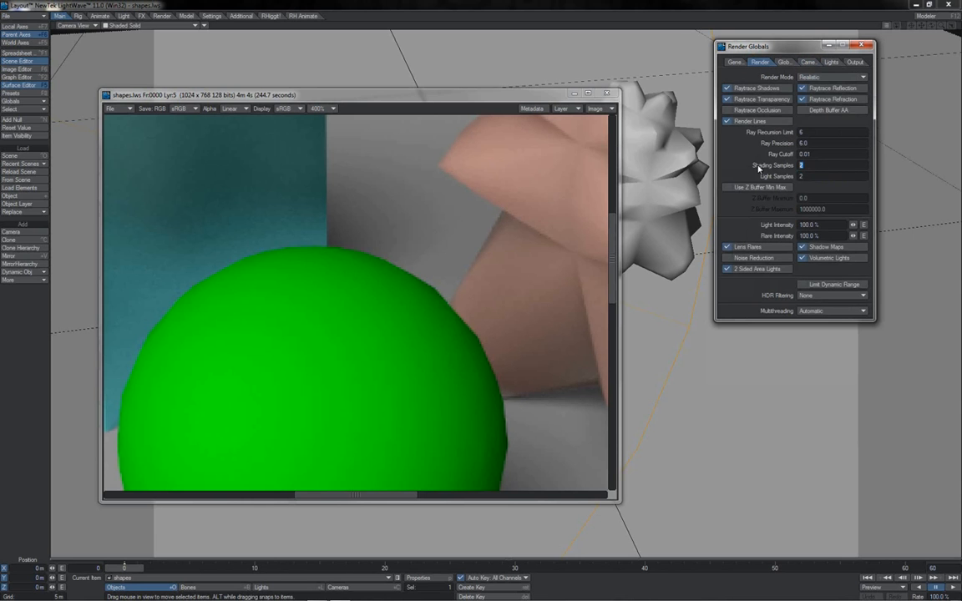
text(256)
key(Tab)
text(256)
key(F9)
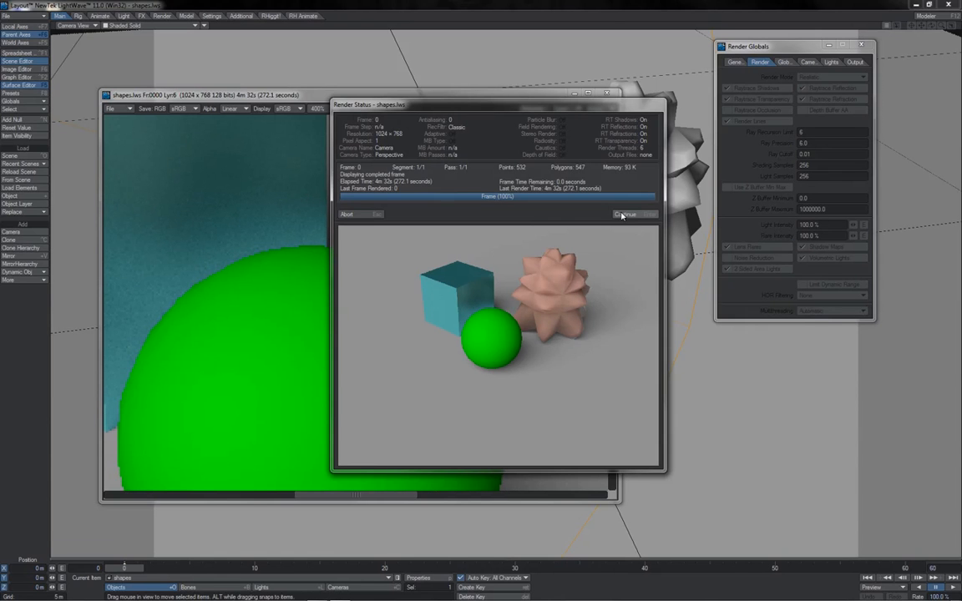
Close the finished render and compare layers 5 and 6 around the sphere's edge and shadow at 400%.
click(627, 215)
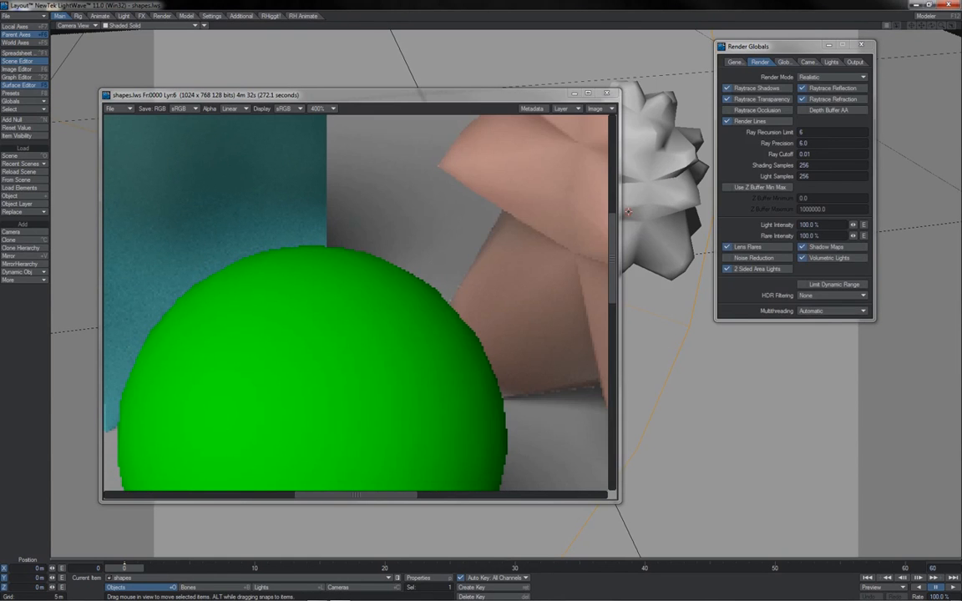
click(567, 110)
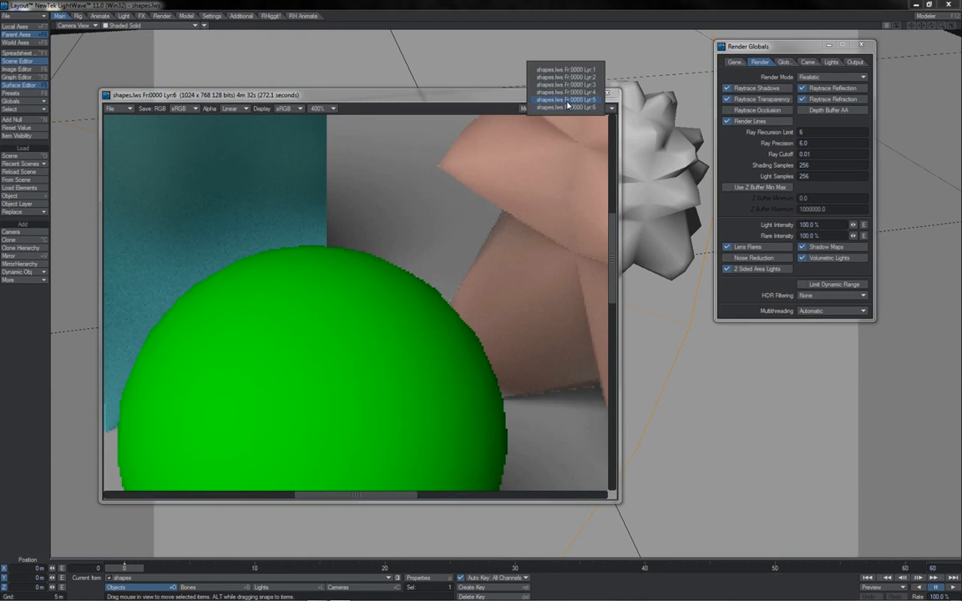
click(567, 102)
click(565, 108)
click(563, 115)
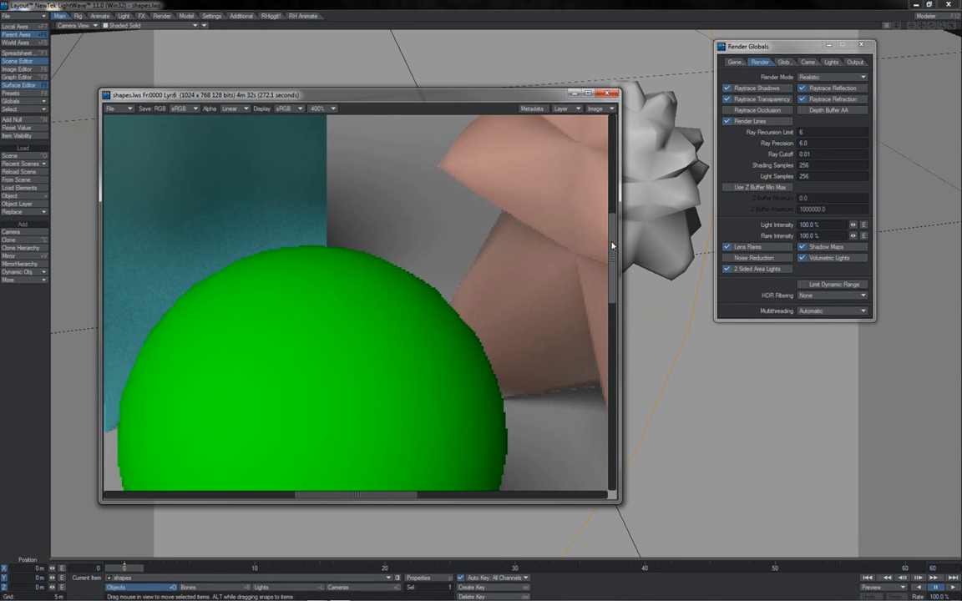
drag(613, 245, 615, 279)
click(567, 108)
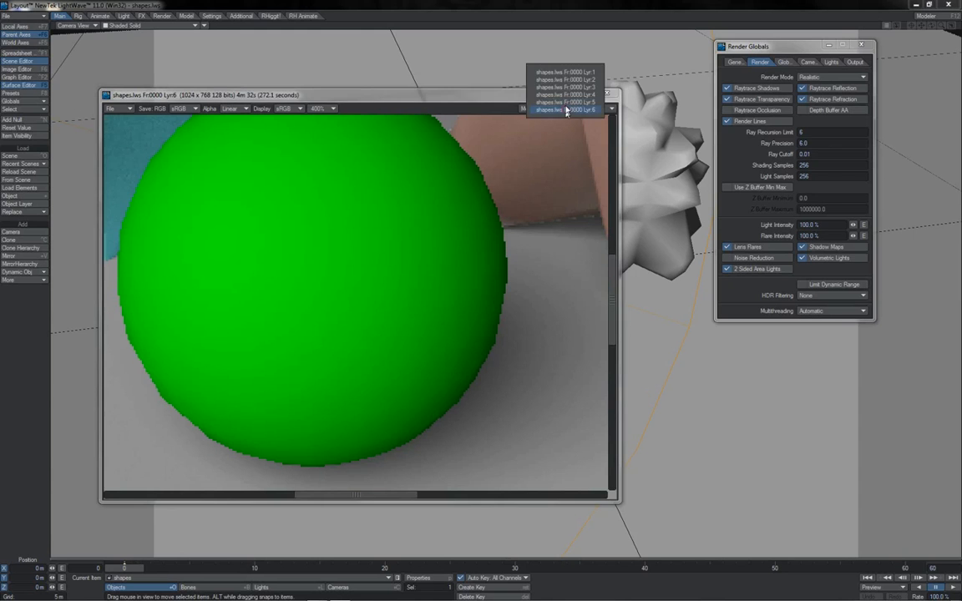
click(566, 102)
click(570, 110)
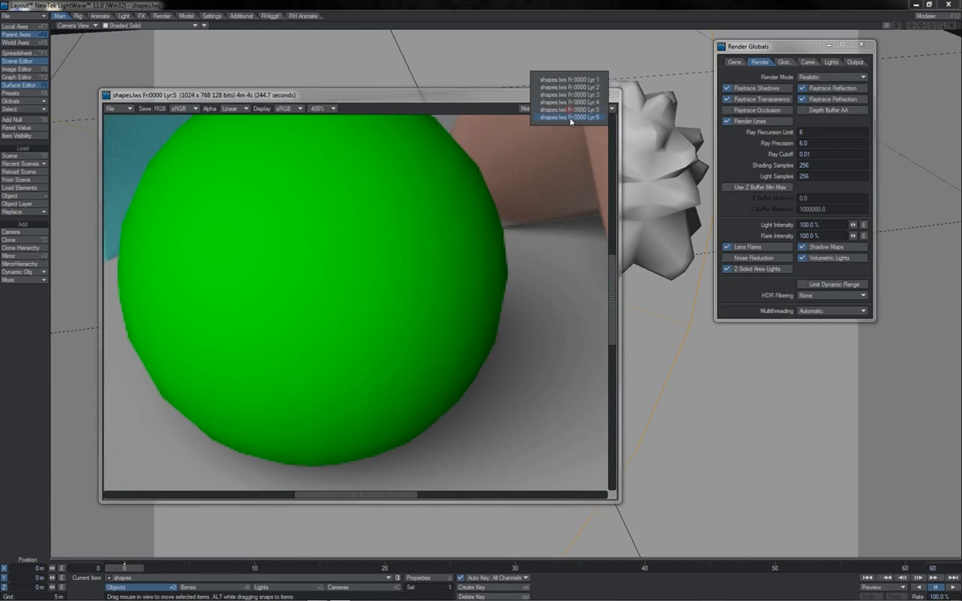
click(571, 117)
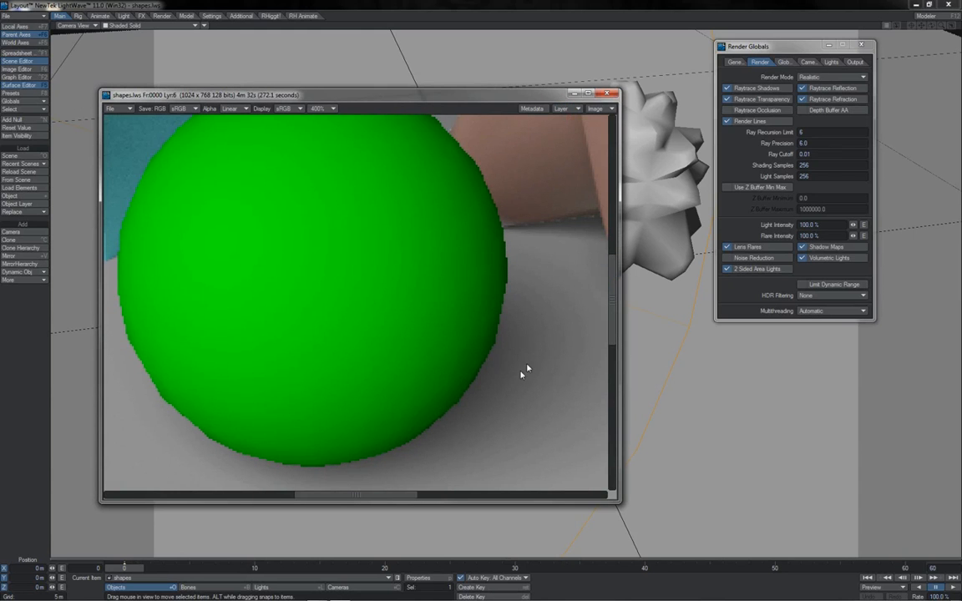
Compare the edges and shading of the box and spiky object between layers 5 and 6.
drag(618, 299, 618, 275)
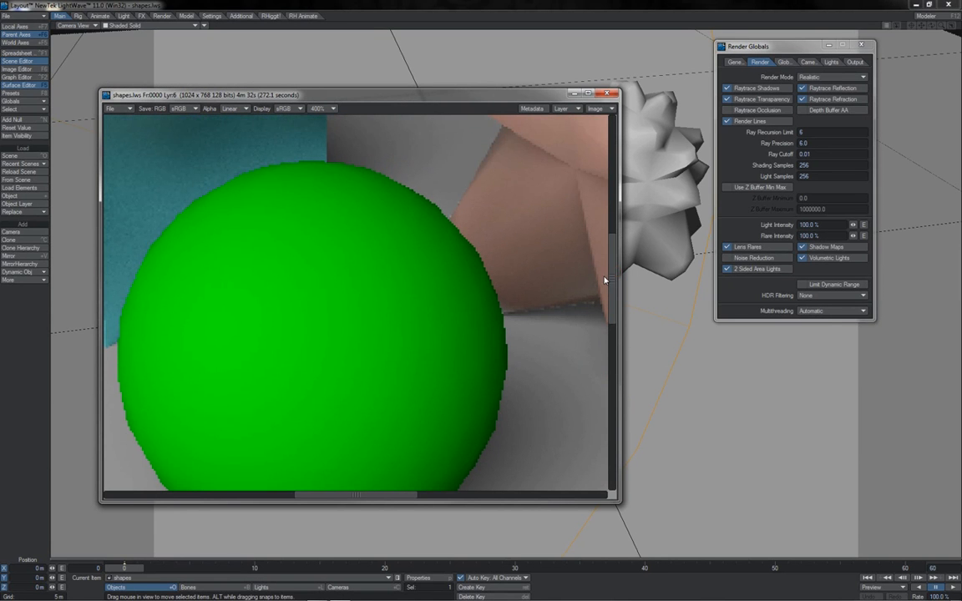
drag(613, 268, 599, 198)
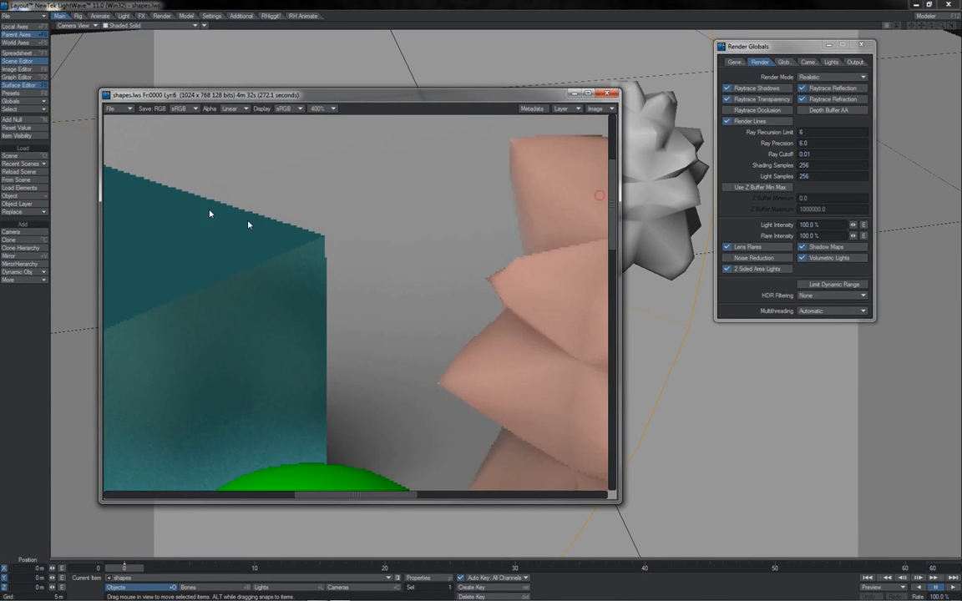
click(566, 109)
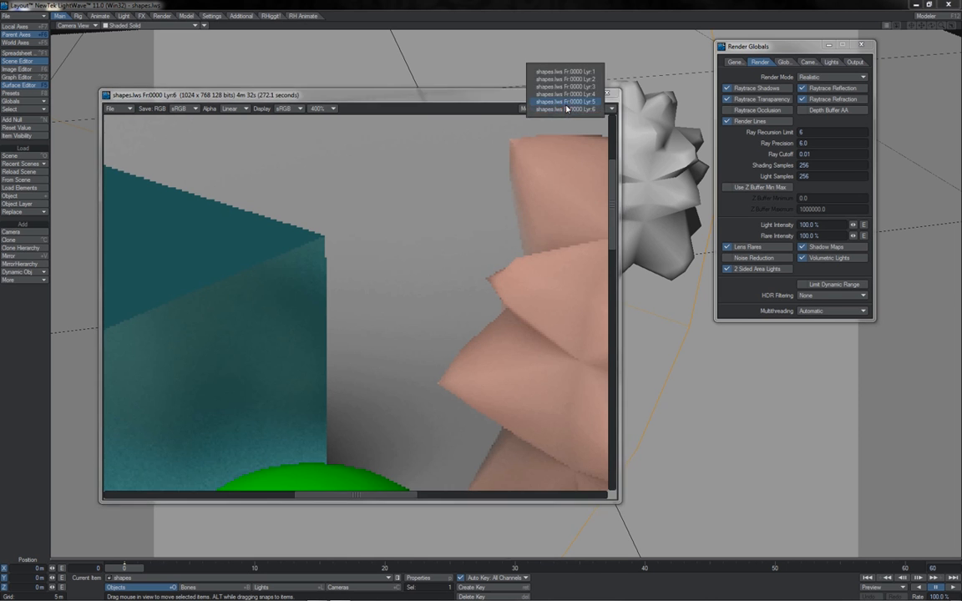
click(566, 103)
click(565, 110)
click(565, 116)
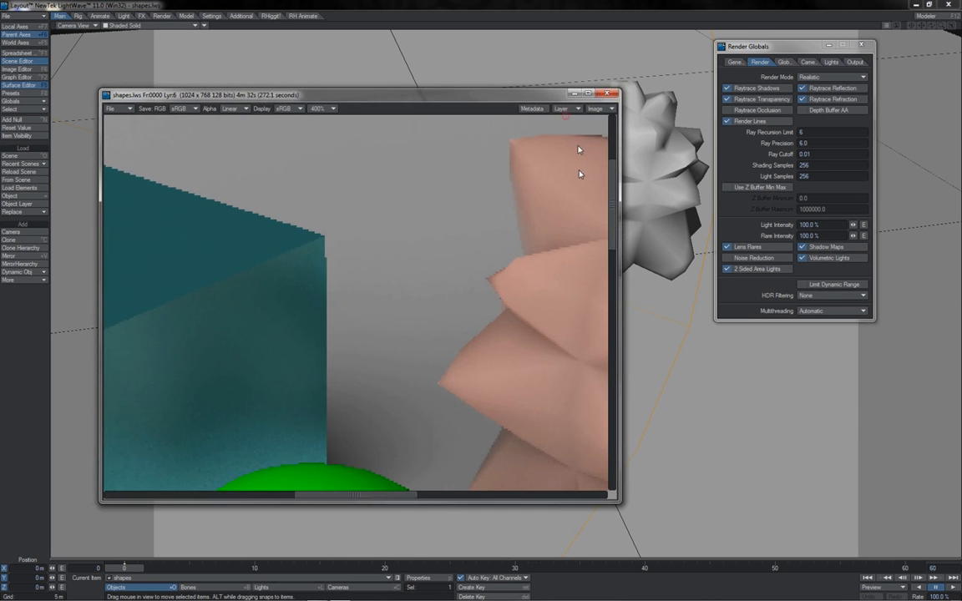
Review the camera's sampling settings and return the render view to 100%.
click(806, 62)
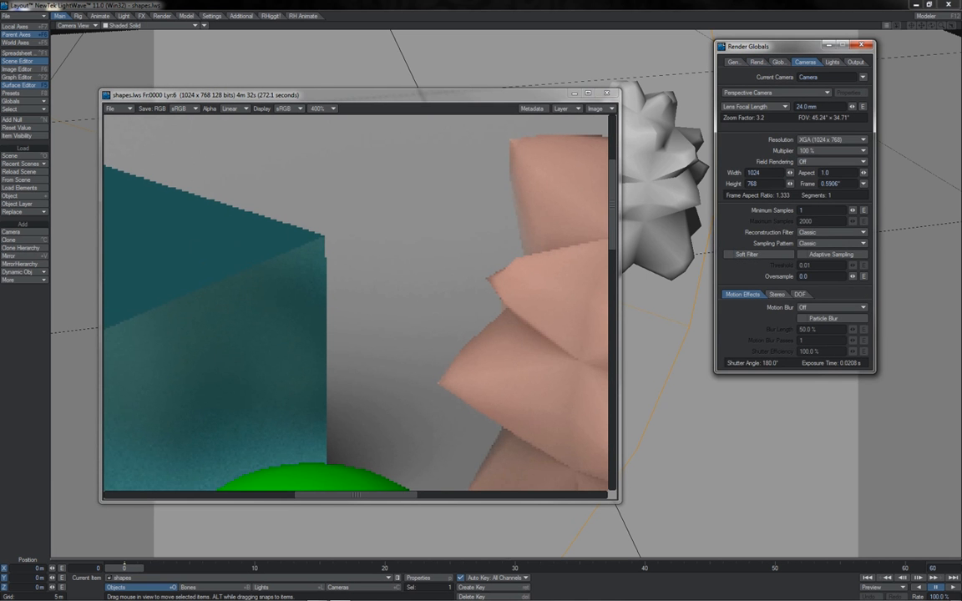
click(565, 109)
click(322, 109)
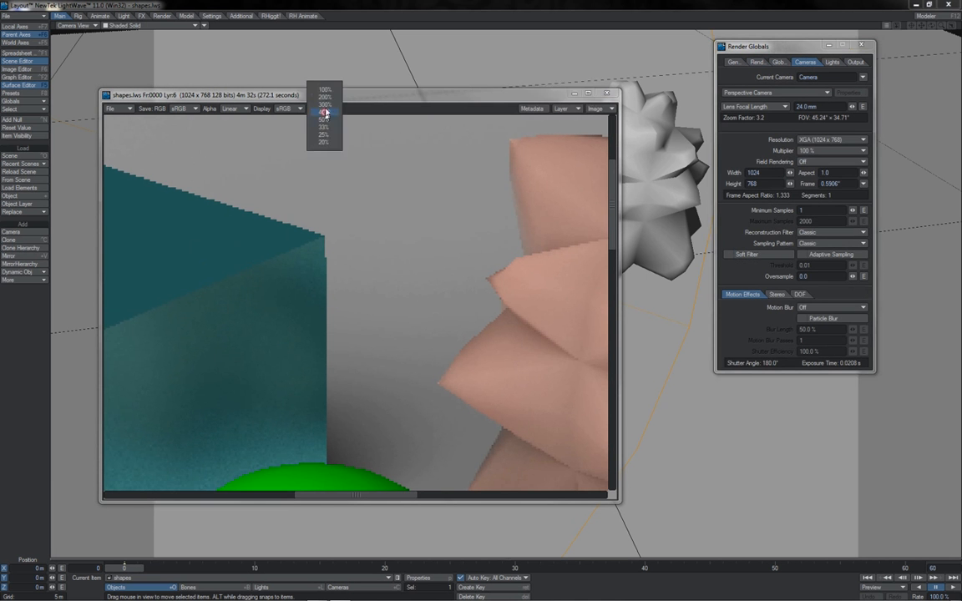
click(331, 95)
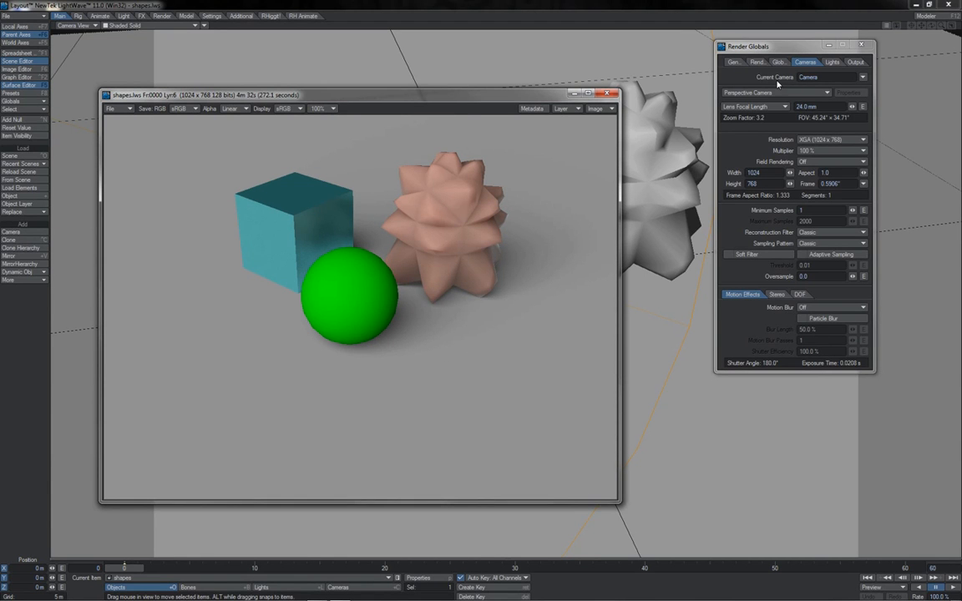
Set both Shading Samples and Light Samples to 1 in the Render Globals.
click(757, 62)
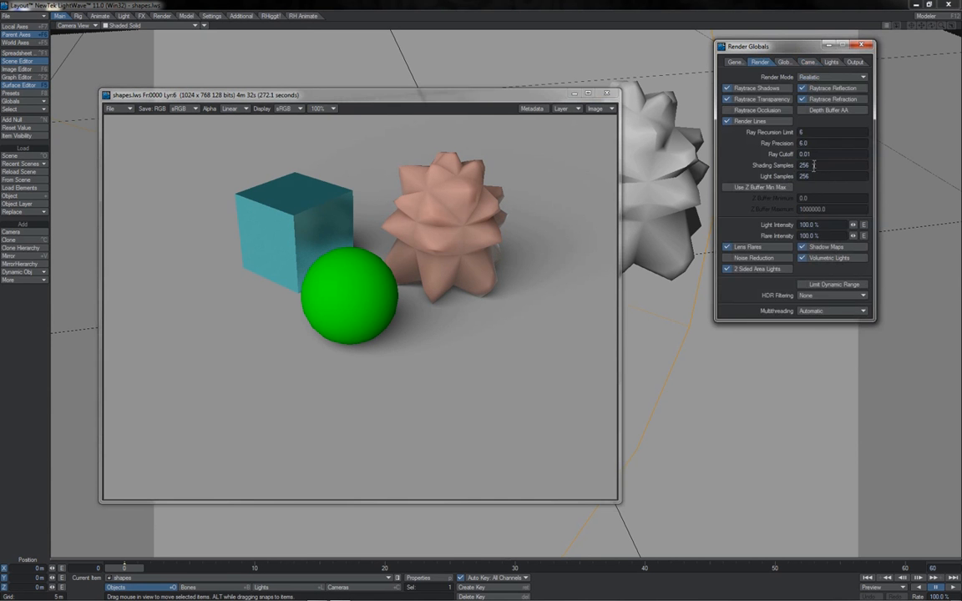
drag(814, 166, 773, 167)
text(1)
key(Tab)
text(1)
key(Tab)
Set the camera's Minimum Samples to 256 and render the current frame.
click(808, 62)
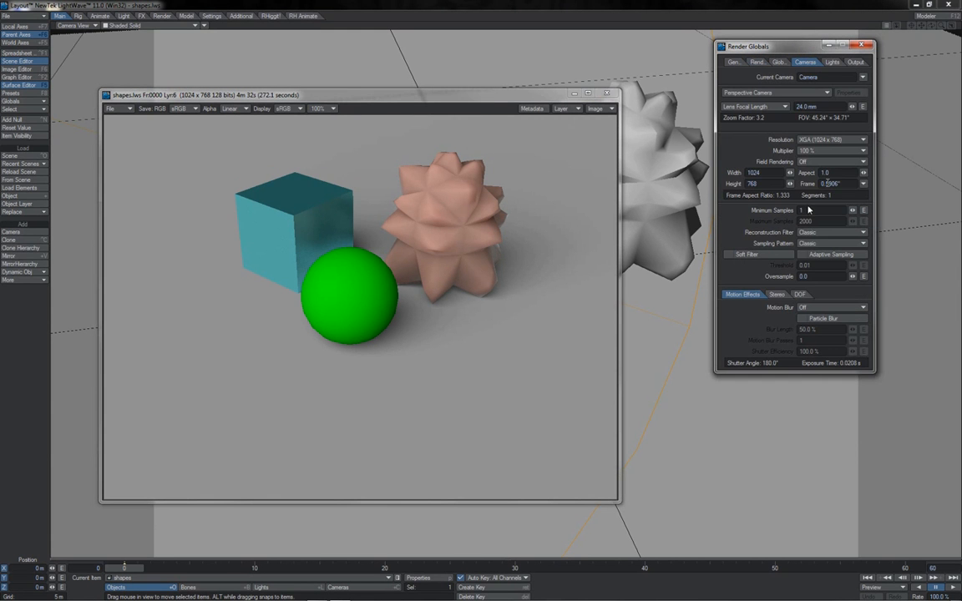
drag(808, 210, 786, 211)
text(256)
key(F9)
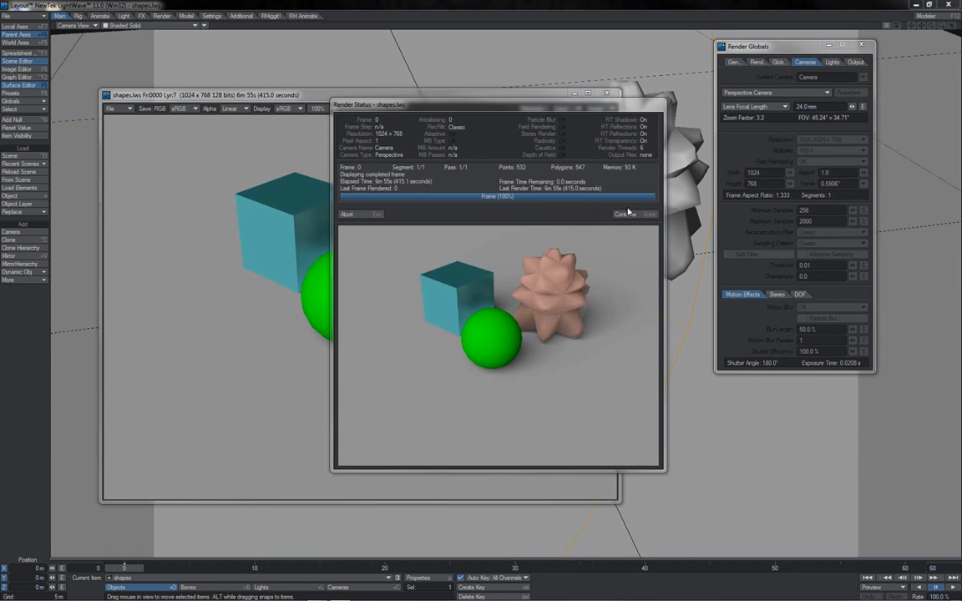
click(622, 216)
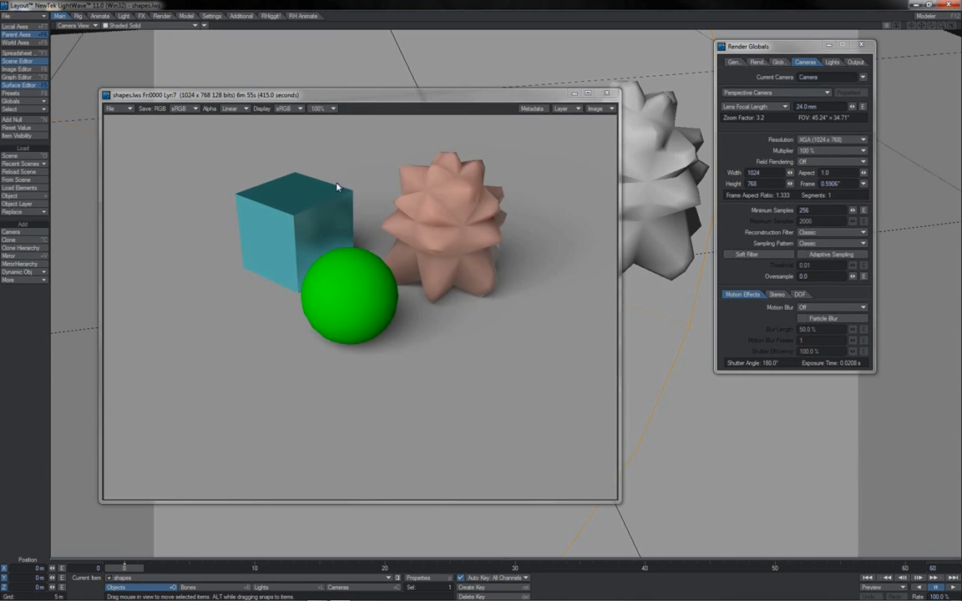
Zoom the new render to 400%, compare its edges and noise with layer 6, and return to 100%.
click(322, 108)
click(326, 141)
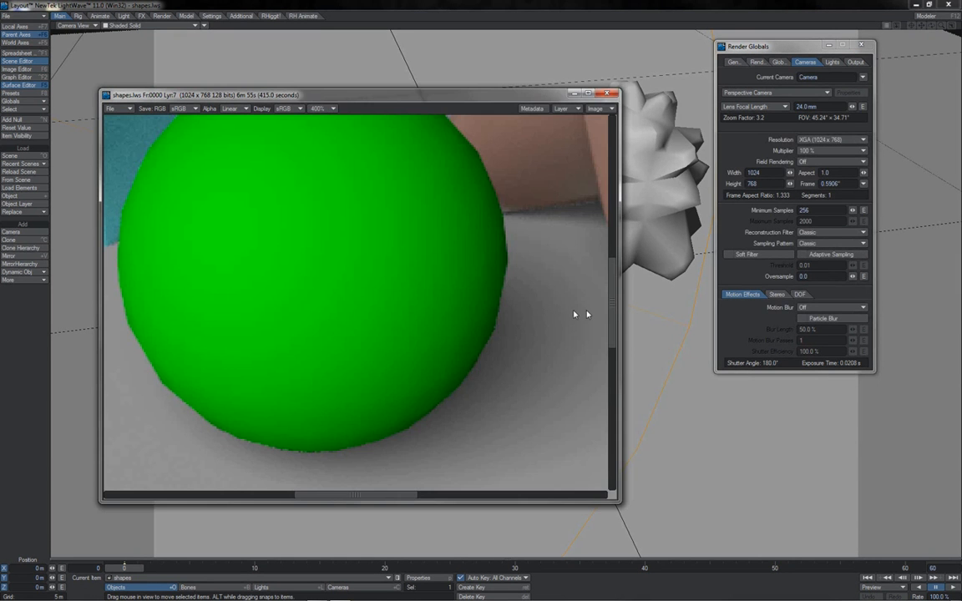
drag(615, 317, 617, 253)
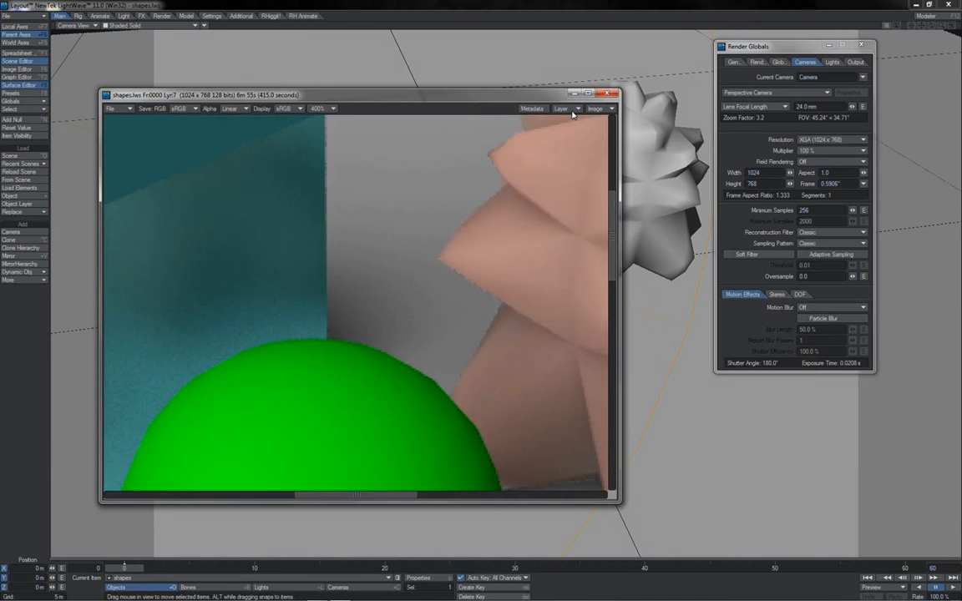
click(573, 115)
click(575, 111)
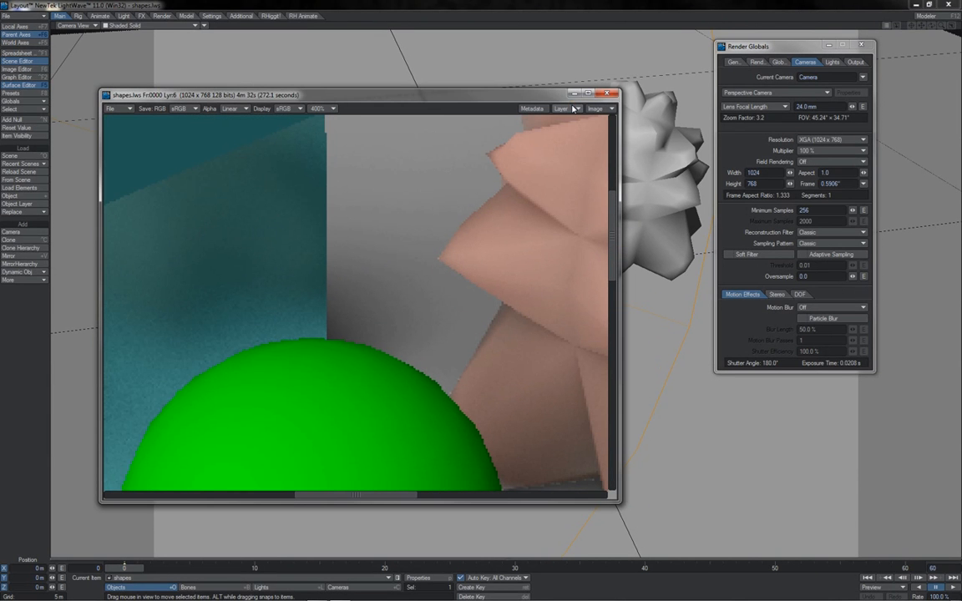
click(574, 110)
click(572, 119)
click(574, 110)
click(573, 106)
click(573, 110)
click(573, 120)
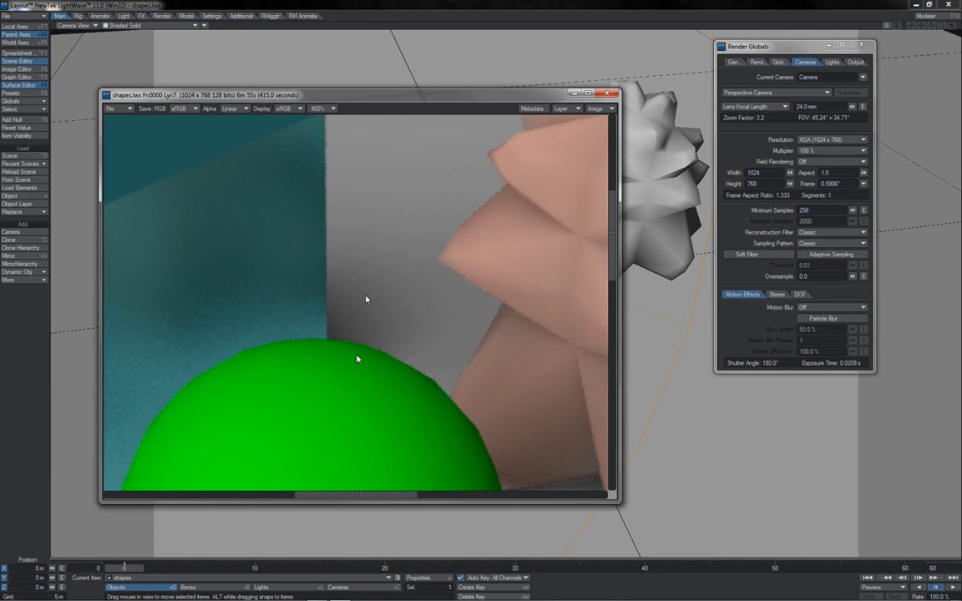
scroll(344, 337, down, 2)
Review the Minimum Samples, Shading Samples and Global Illumination settings in the Render Globals.
click(807, 211)
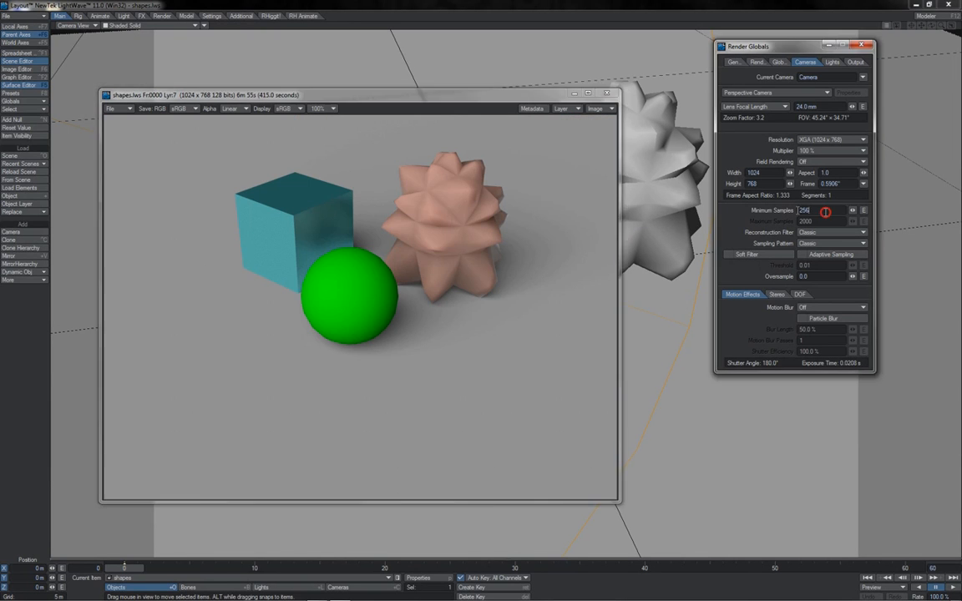
click(756, 62)
click(811, 166)
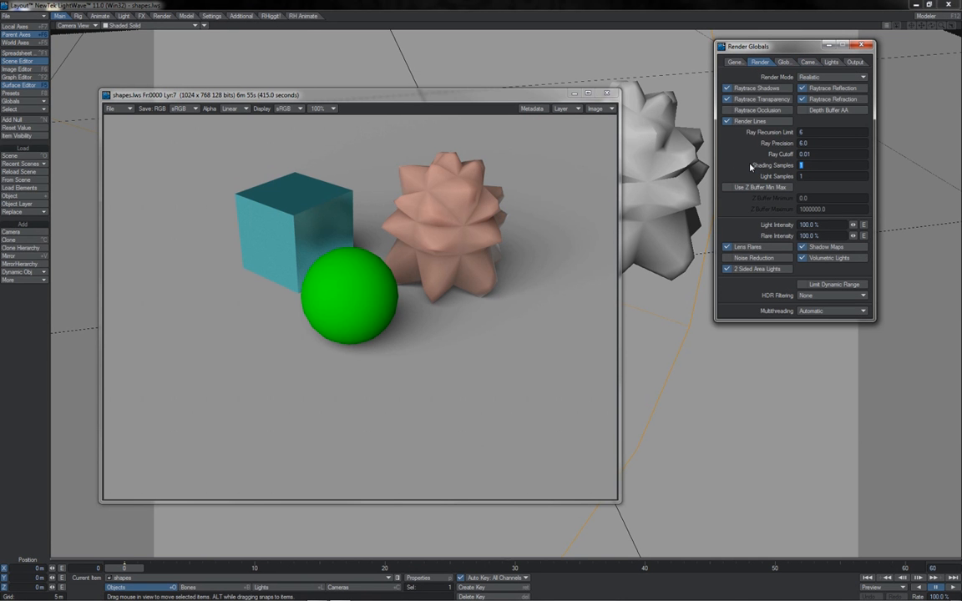
click(784, 65)
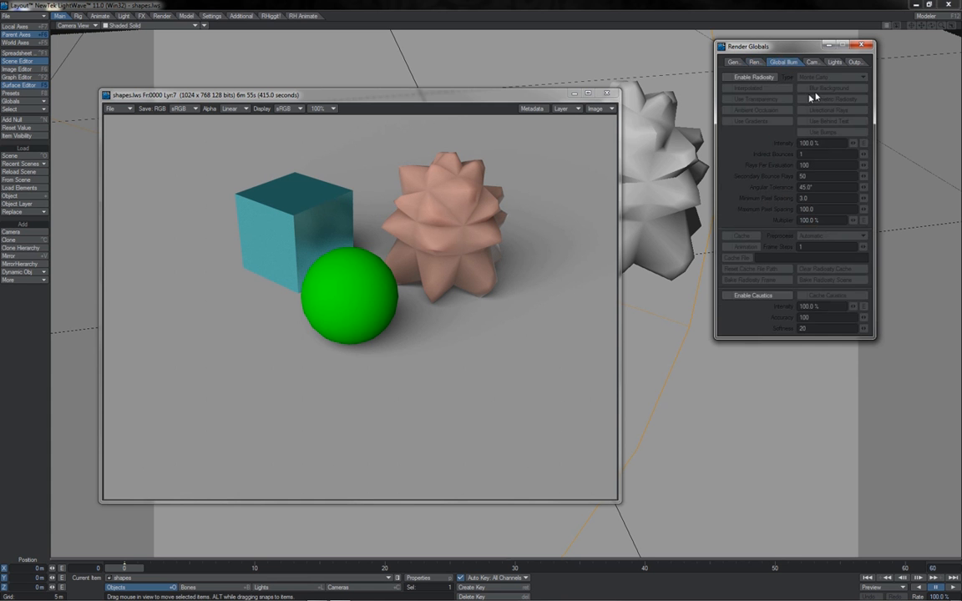
Set the camera's Minimum Samples to 4 and render the current frame.
click(806, 63)
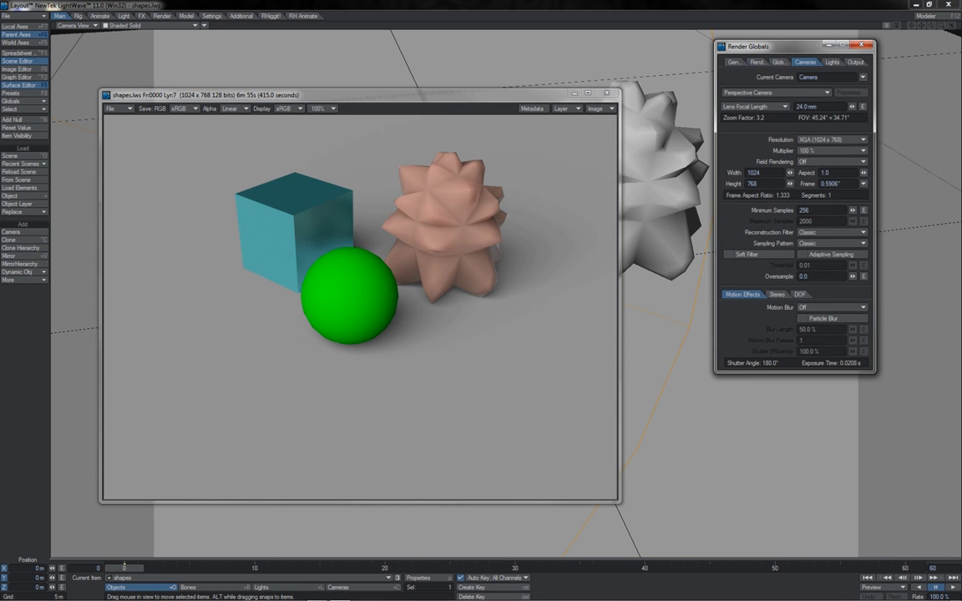
click(806, 210)
text(4)
key(F9)
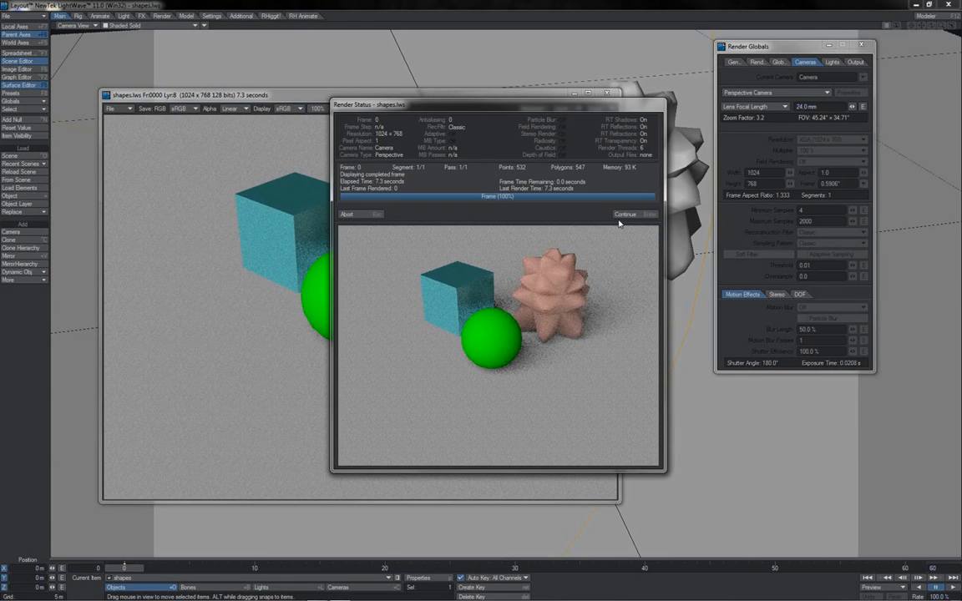
click(623, 216)
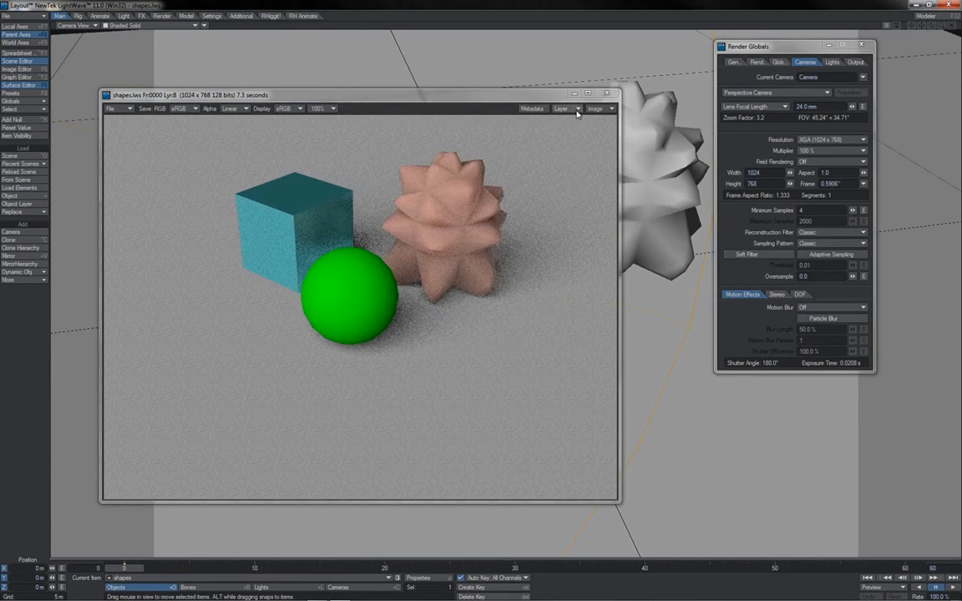
Inspect the noise around the sphere, box and spiky object at 400%, then set the render view to 200%.
click(321, 108)
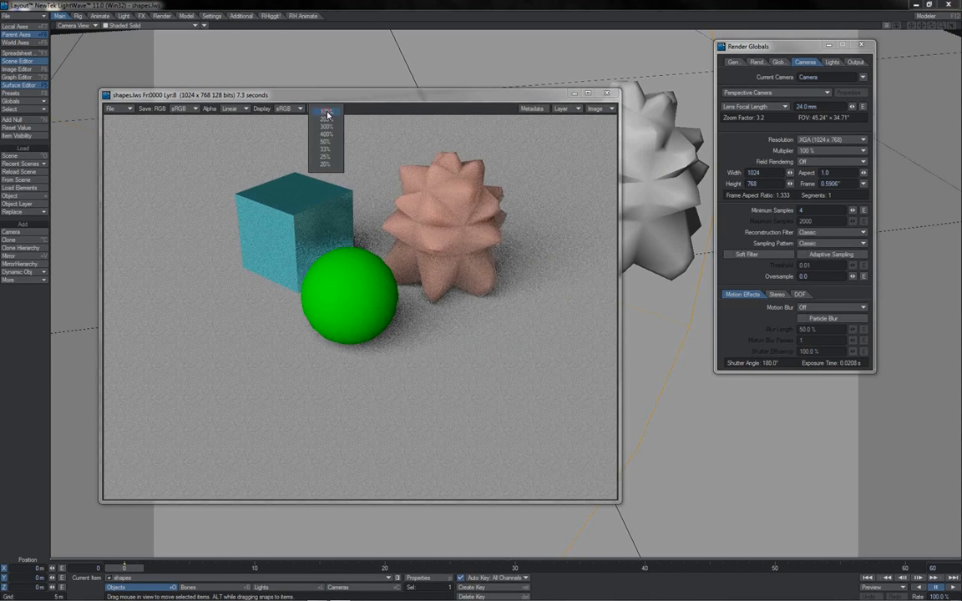
click(326, 134)
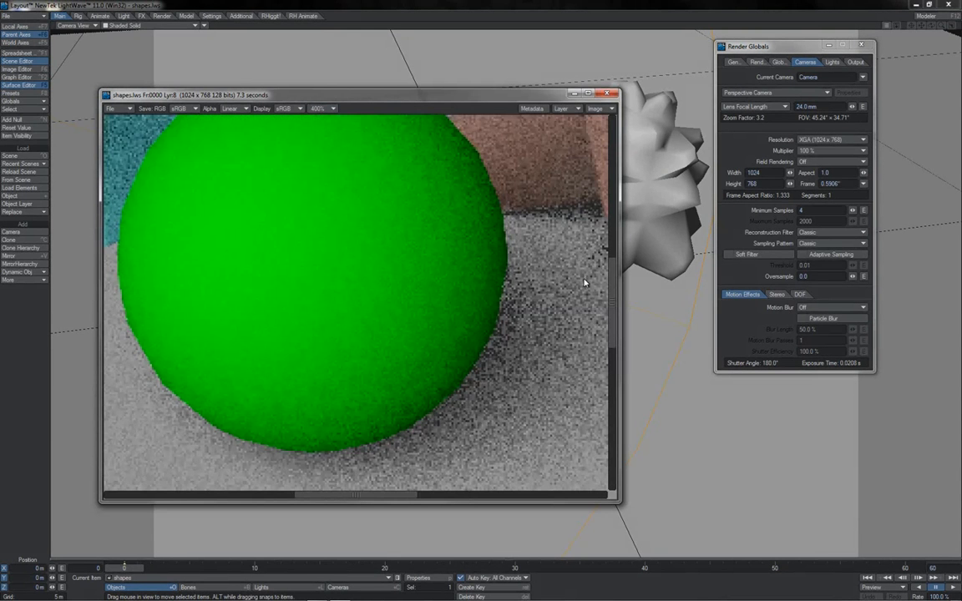
drag(615, 306, 612, 203)
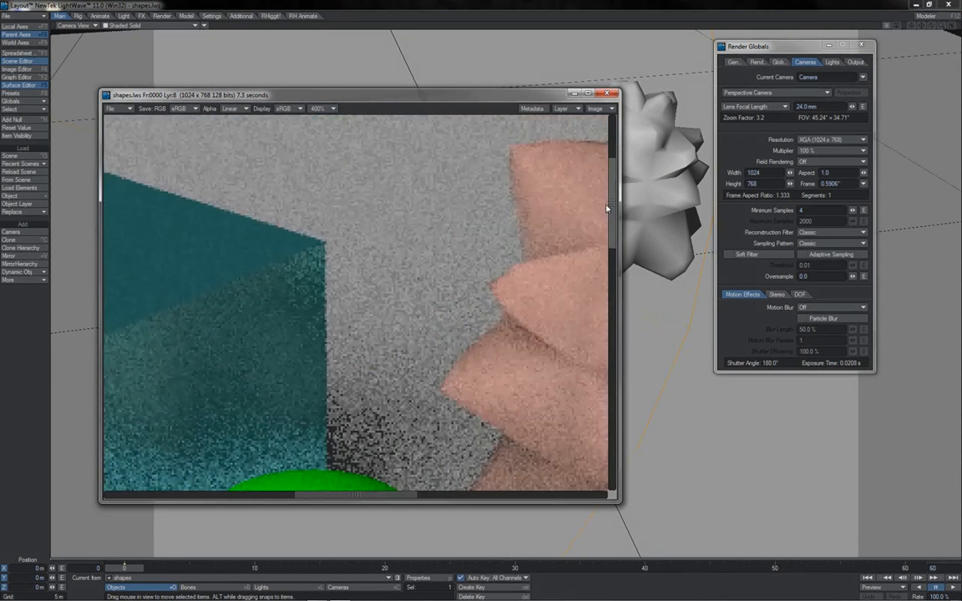
click(321, 108)
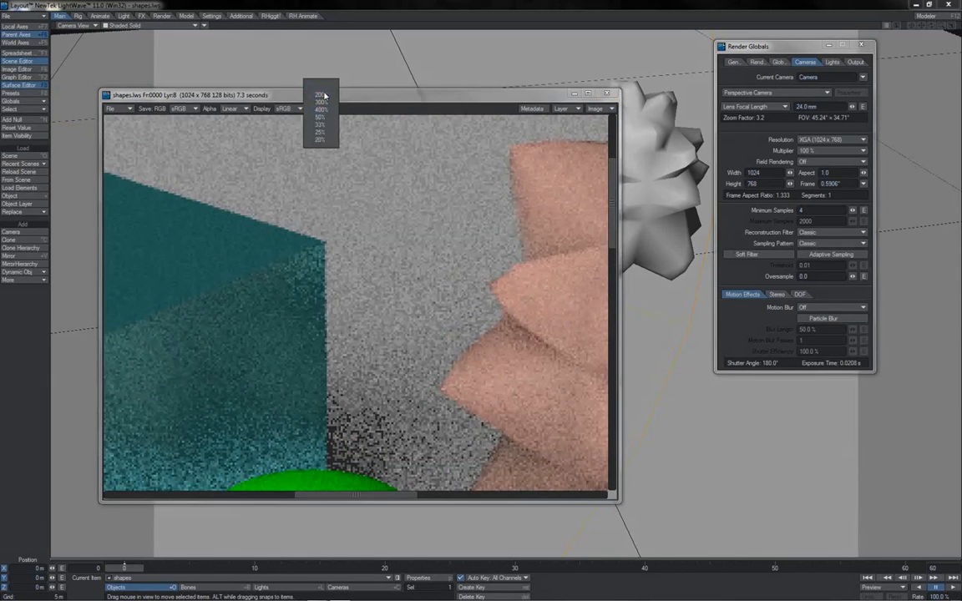
click(319, 98)
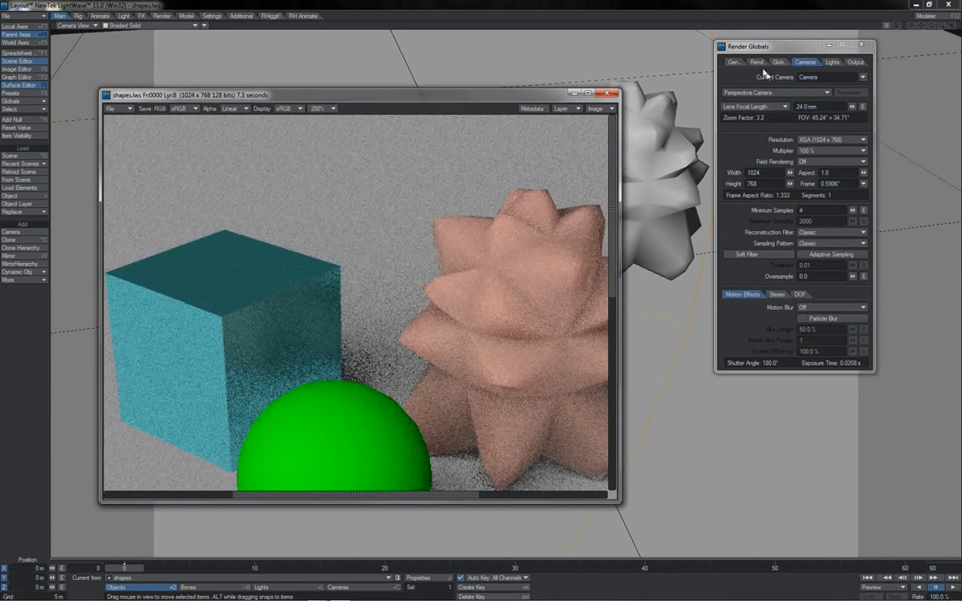
Set both Shading Samples and Light Samples to 64, start rendering the current frame and abort the render.
click(759, 63)
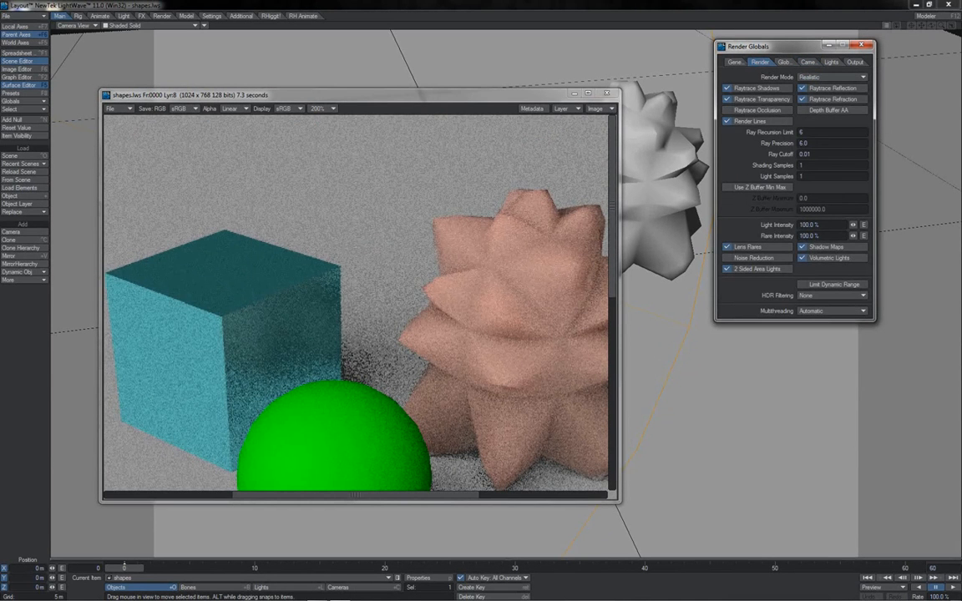
click(808, 166)
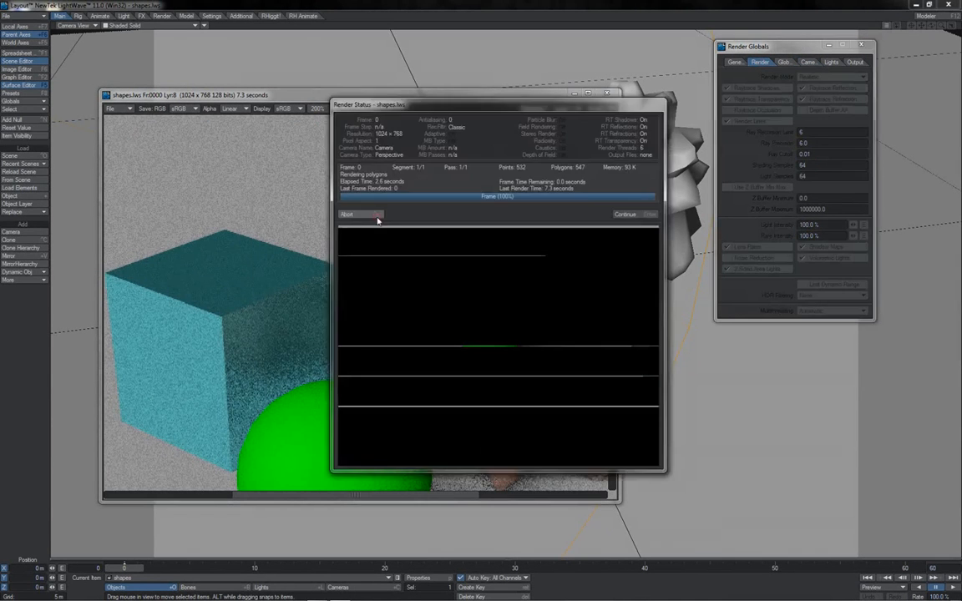
click(378, 217)
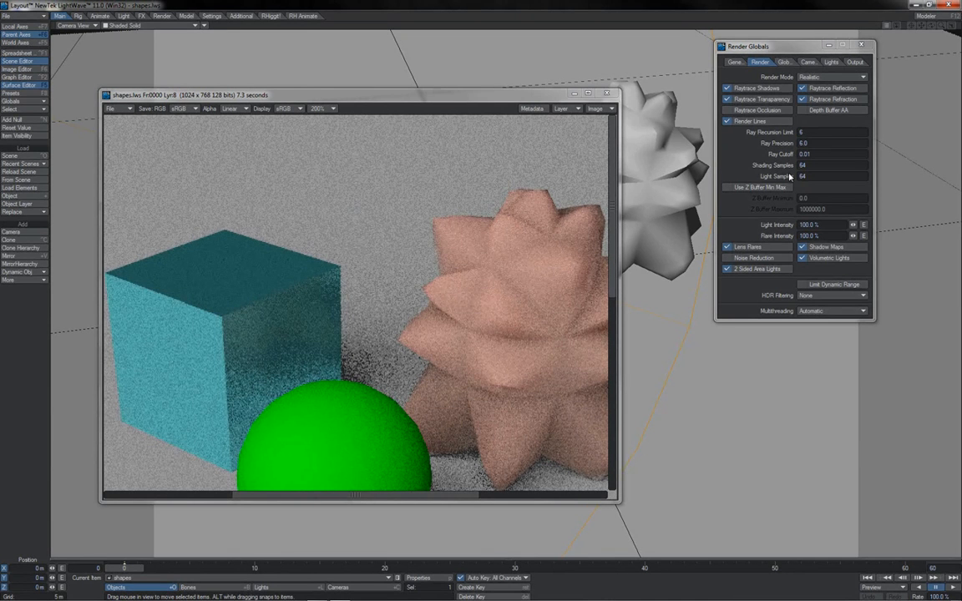
Render the current frame with 64 shading and light samples and inspect the result's noise at 400%.
click(807, 62)
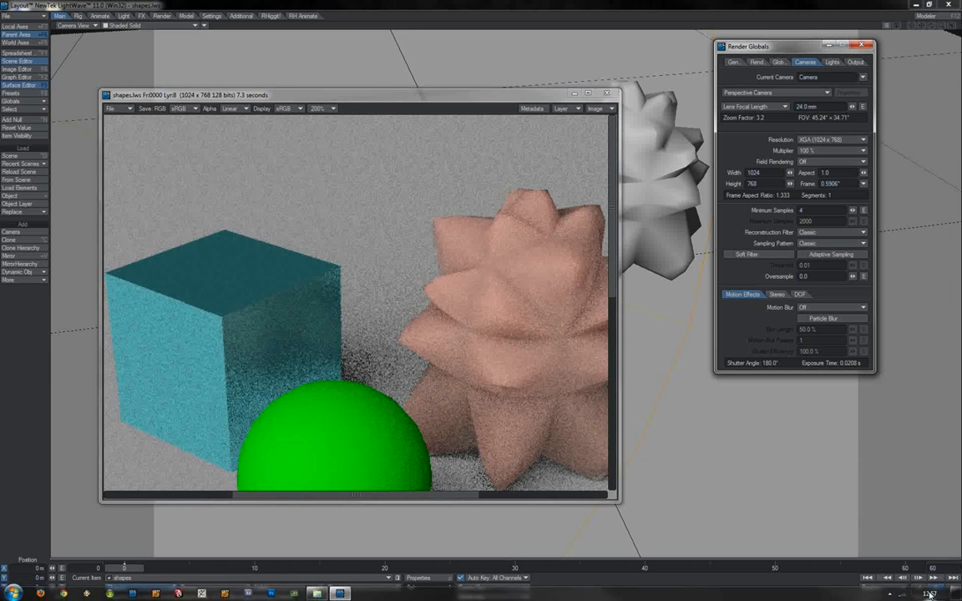
key(F9)
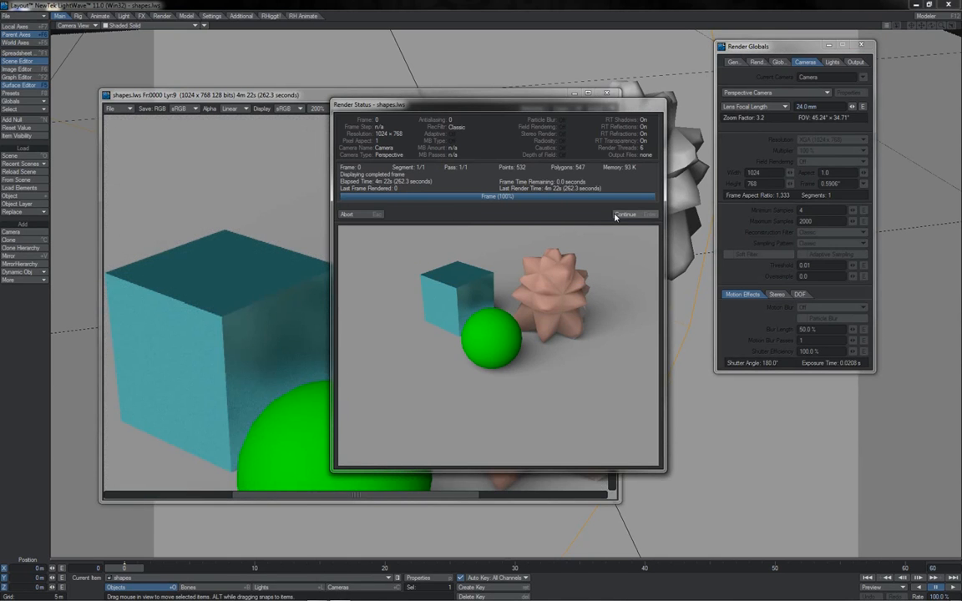
click(622, 214)
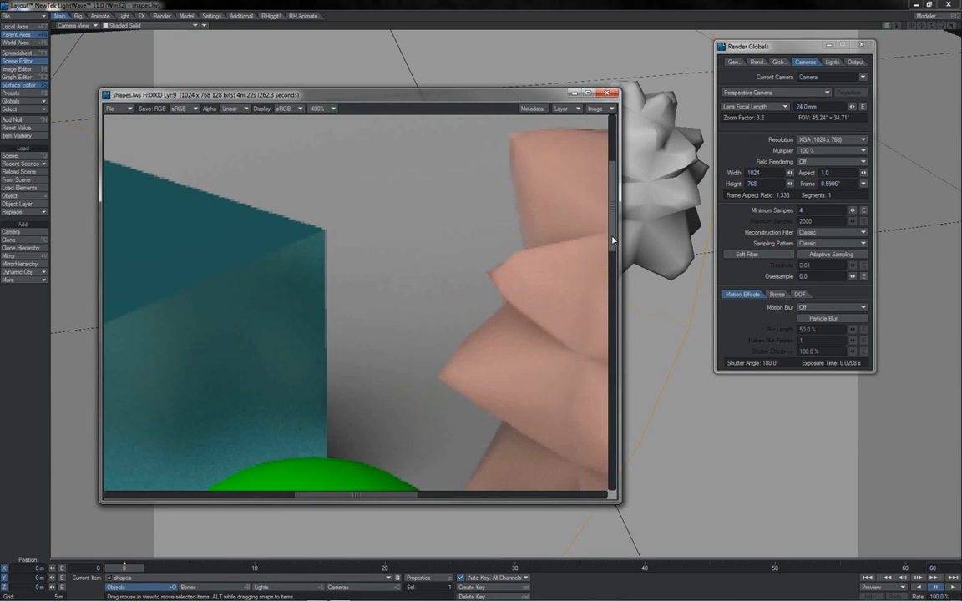
drag(612, 241, 618, 352)
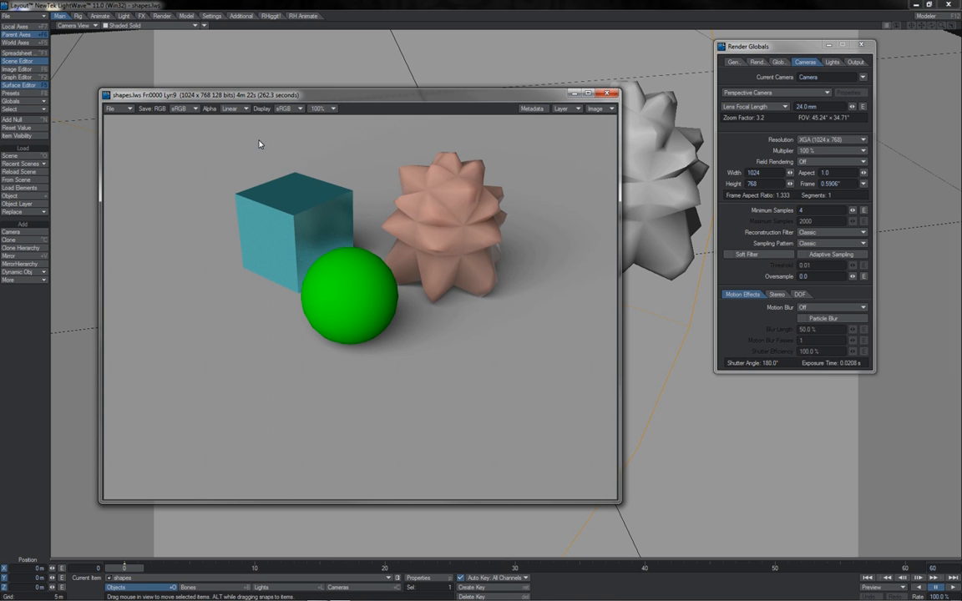
Set the camera's Minimum Samples to 1 and turn on Adaptive Sampling with Maximum Samples at 256.
click(756, 64)
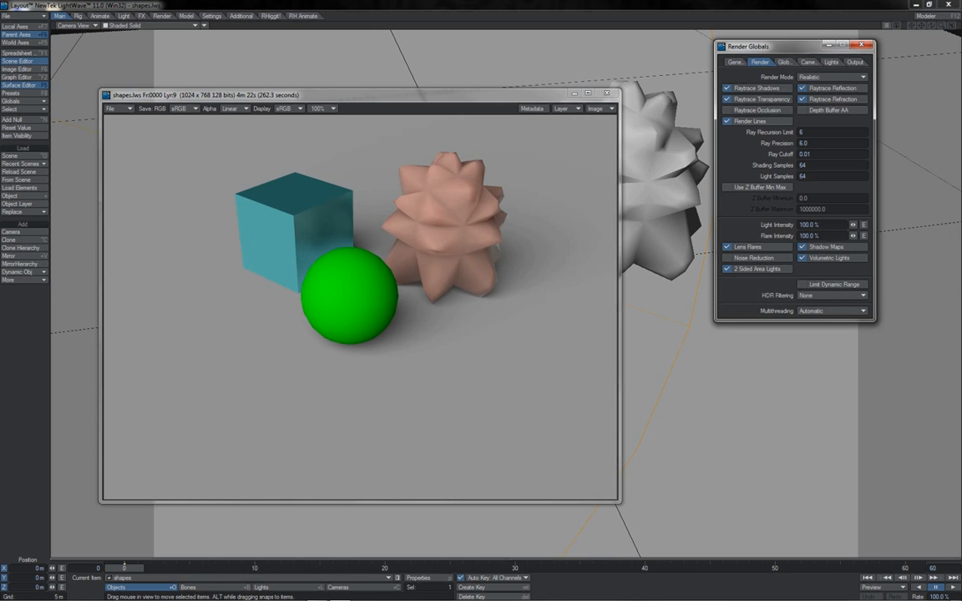
drag(810, 165, 774, 168)
click(806, 61)
drag(812, 211, 778, 210)
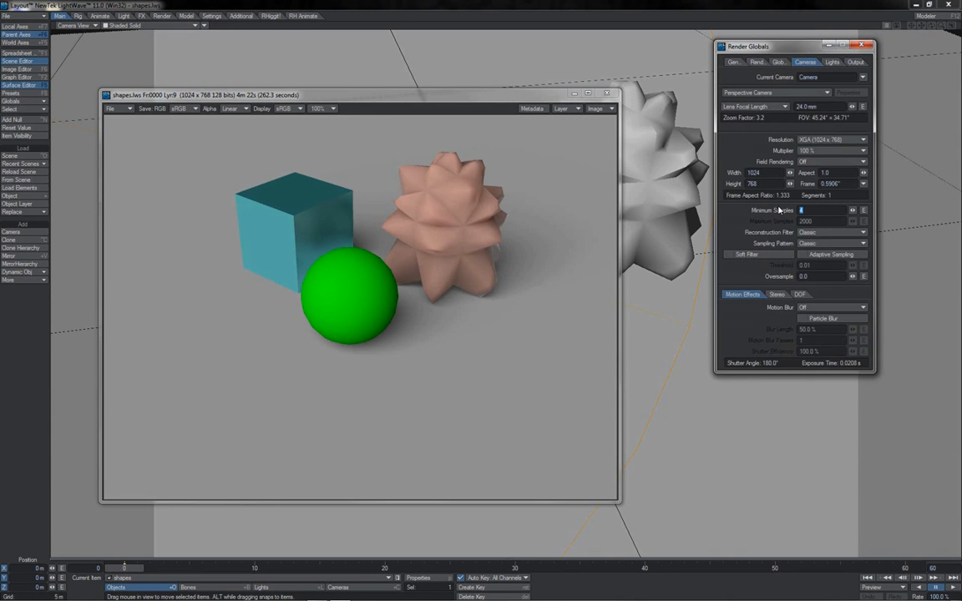
key(Tab)
click(830, 254)
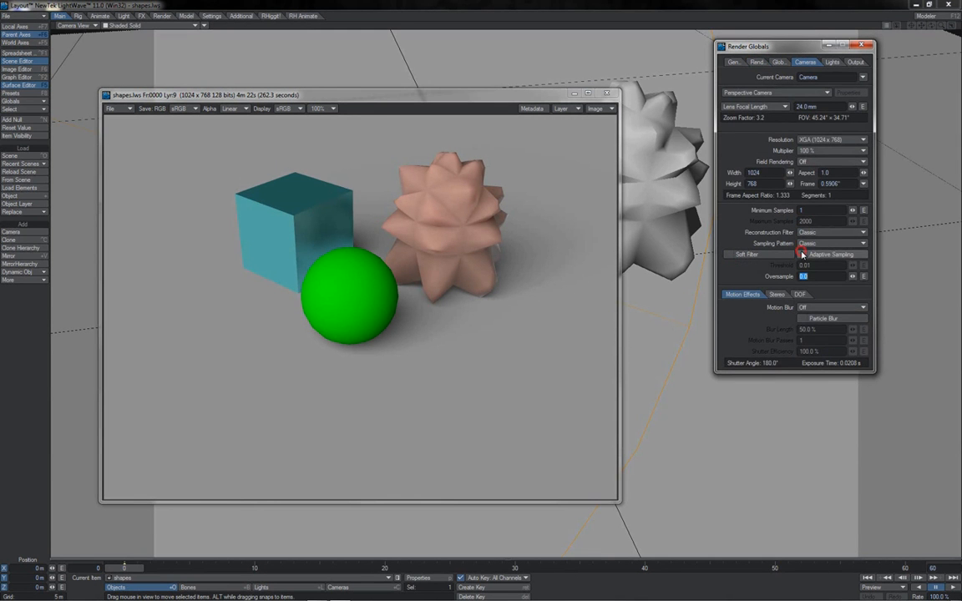
drag(816, 222, 777, 224)
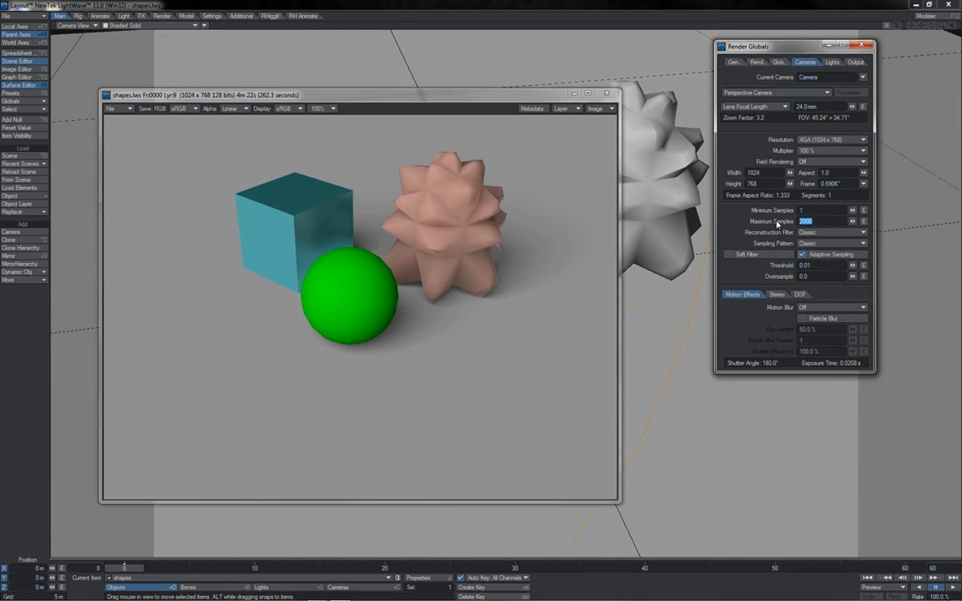
text(256)
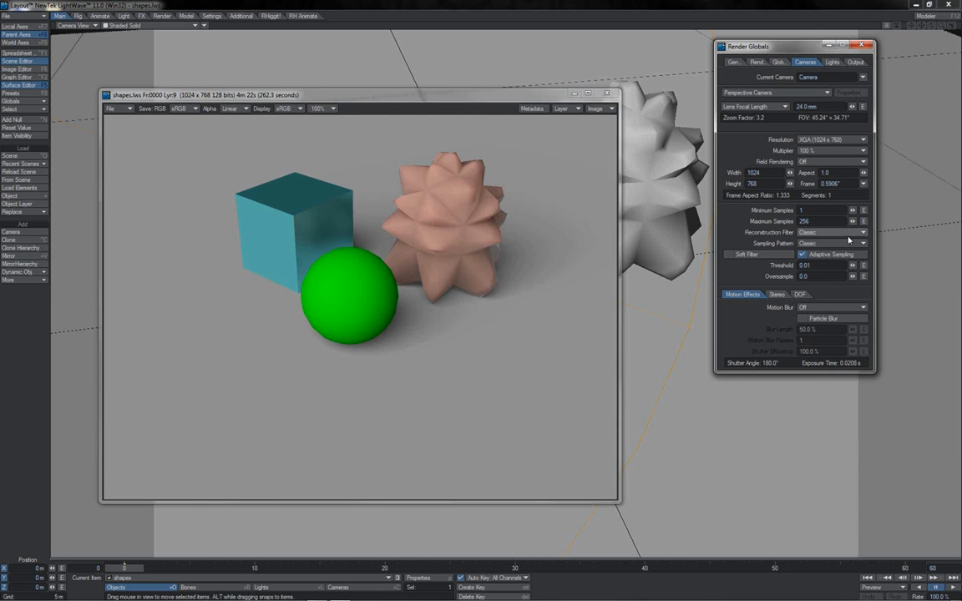
Set the Adaptive Sampling threshold to 0.005 and render the current frame.
click(825, 265)
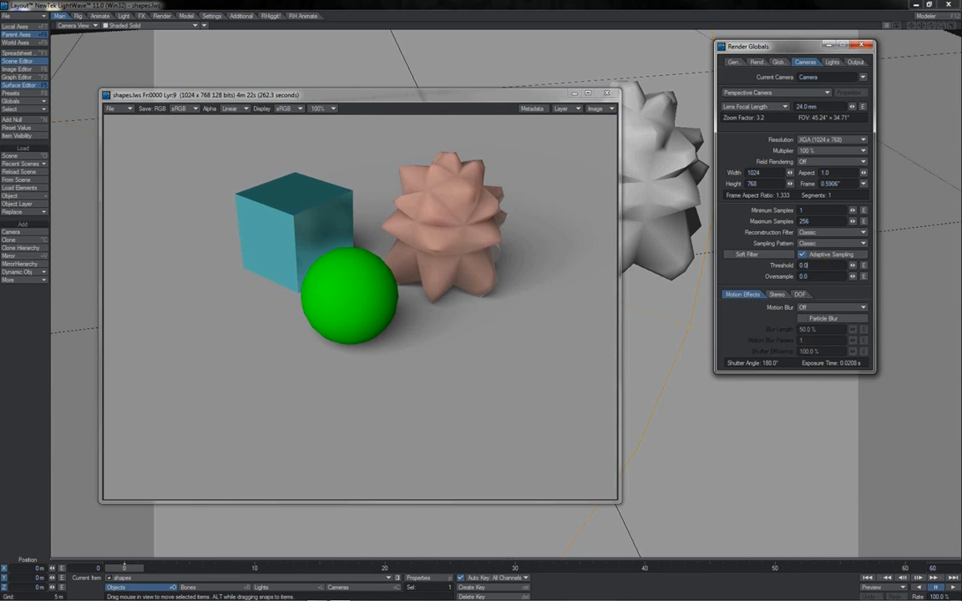
text(05)
key(F9)
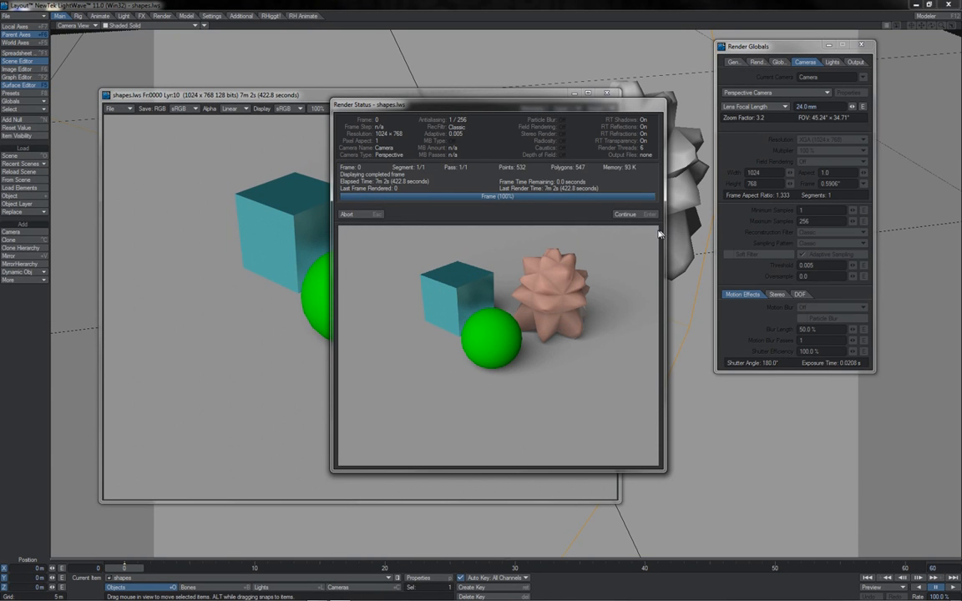
click(637, 215)
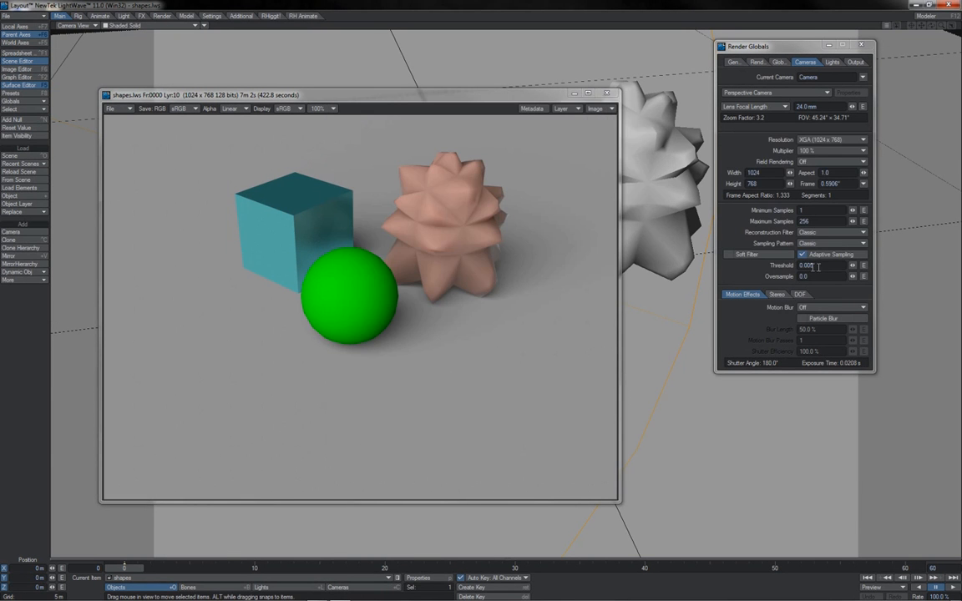
Inspect the new render at 400% and compare its noise and edges with render layers 5 and 7.
click(825, 265)
click(324, 108)
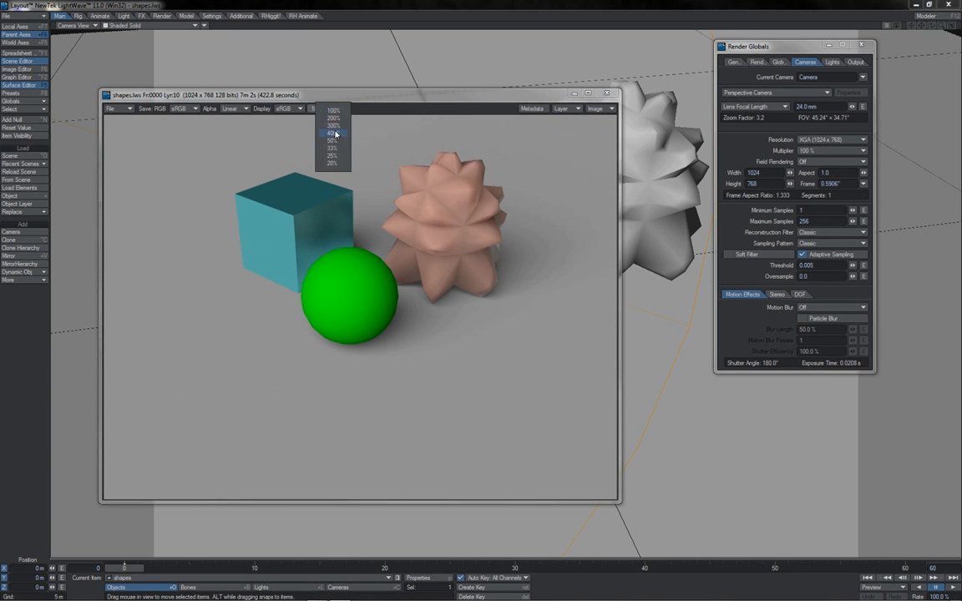
click(335, 134)
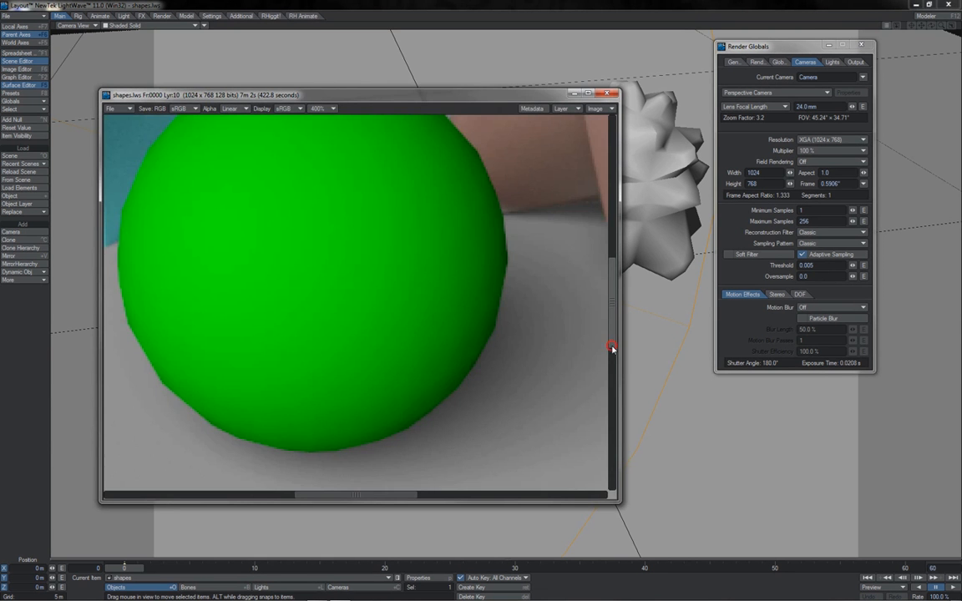
drag(613, 350, 619, 284)
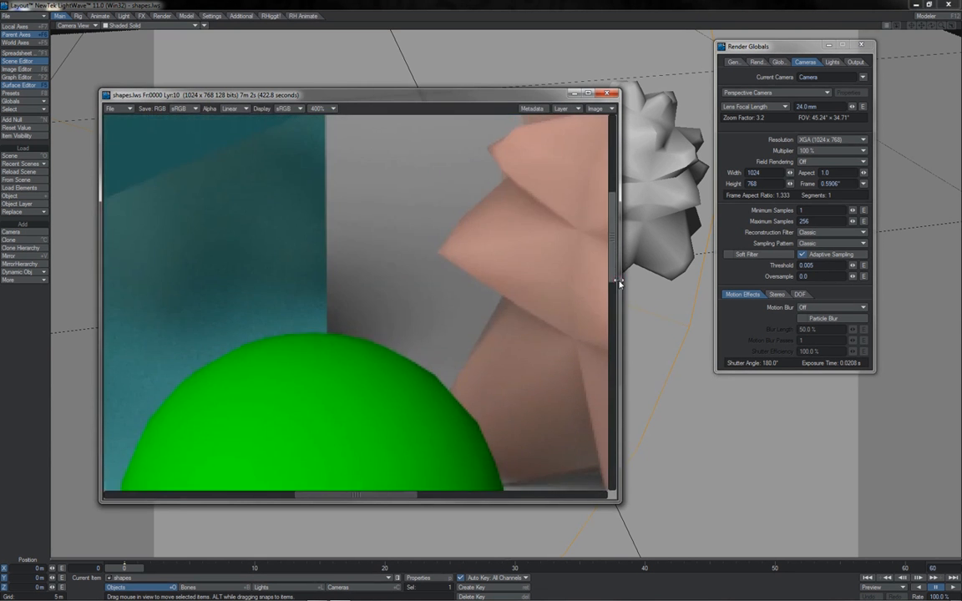
click(597, 109)
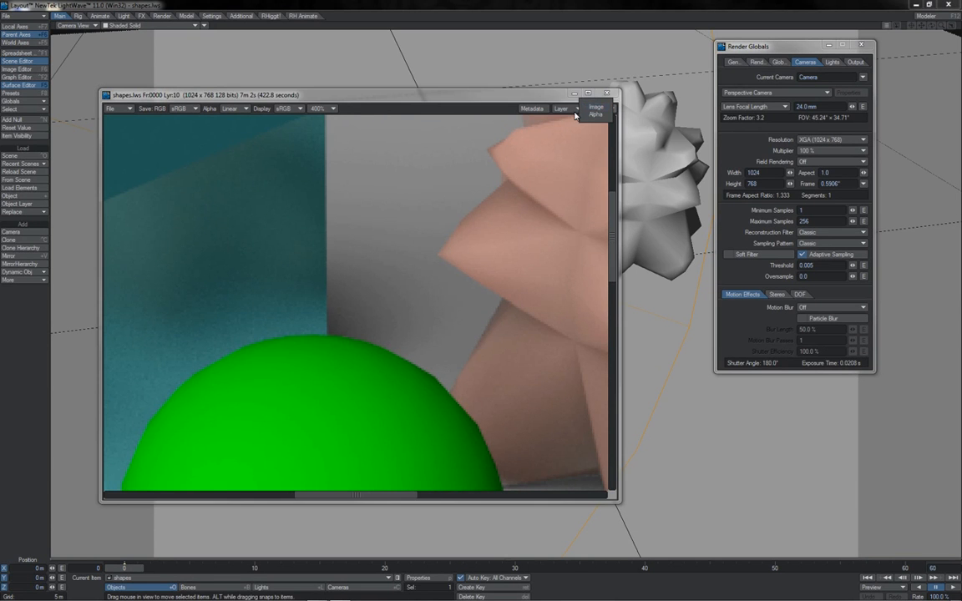
click(572, 112)
click(572, 111)
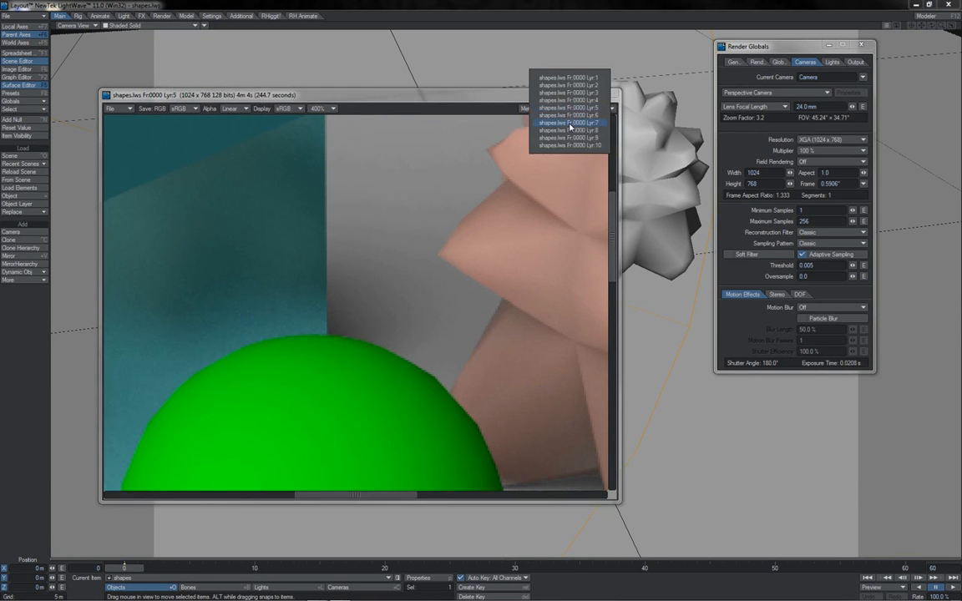
click(570, 127)
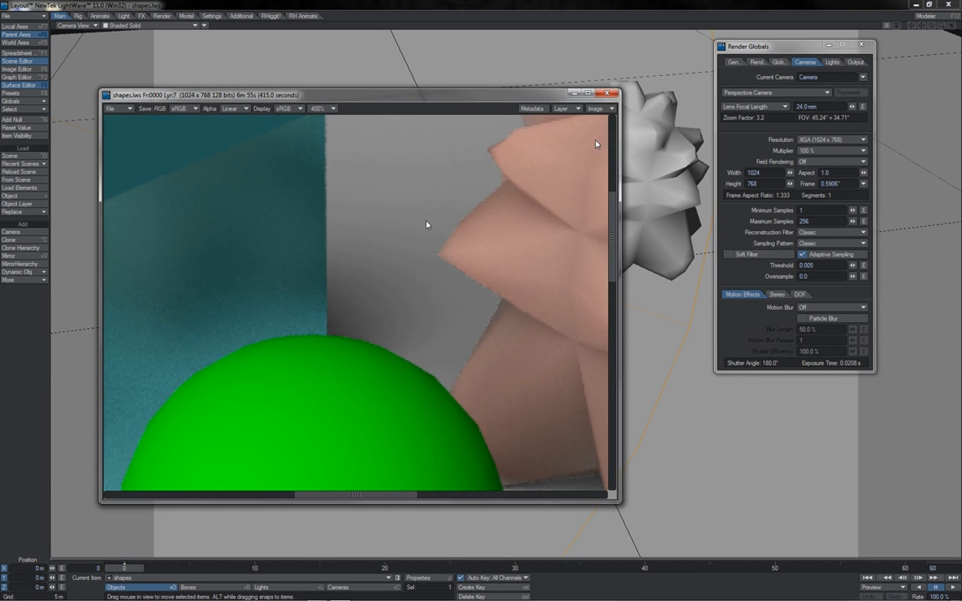
click(575, 112)
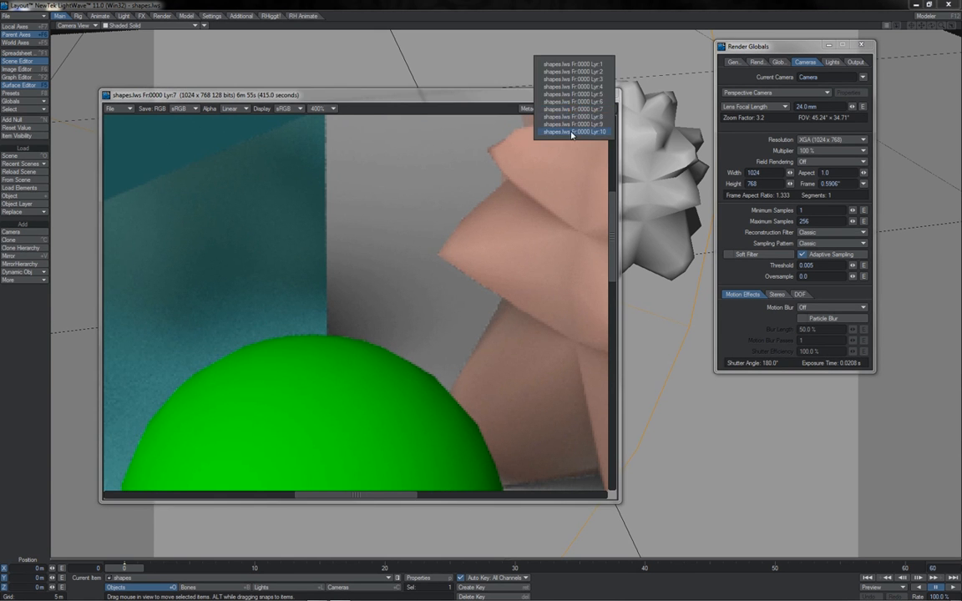
click(572, 132)
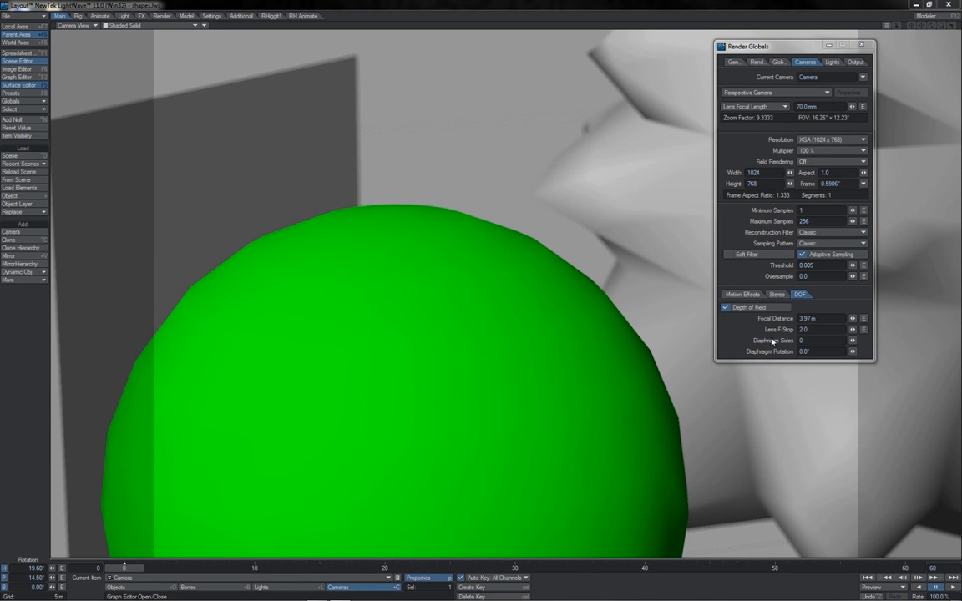
Turn off Adaptive Sampling and render the 70 mm close-up of the sphere with depth of field.
click(803, 255)
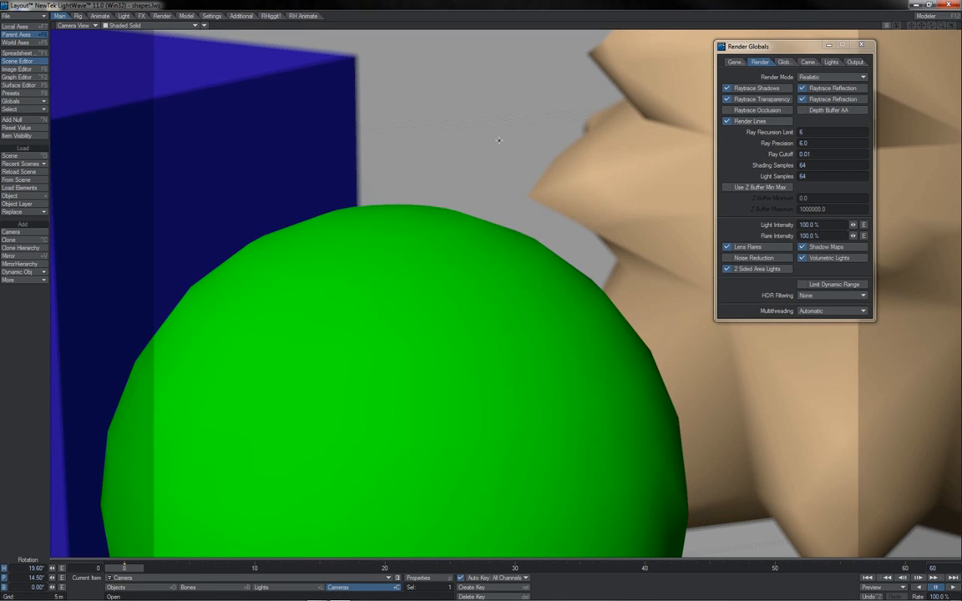
key(F9)
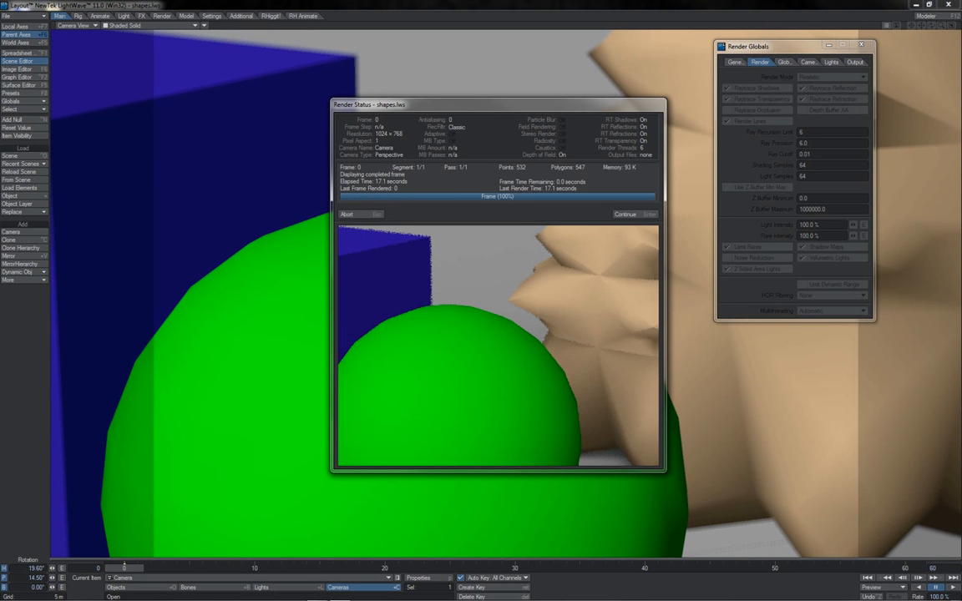
drag(0, 68, 501, 139)
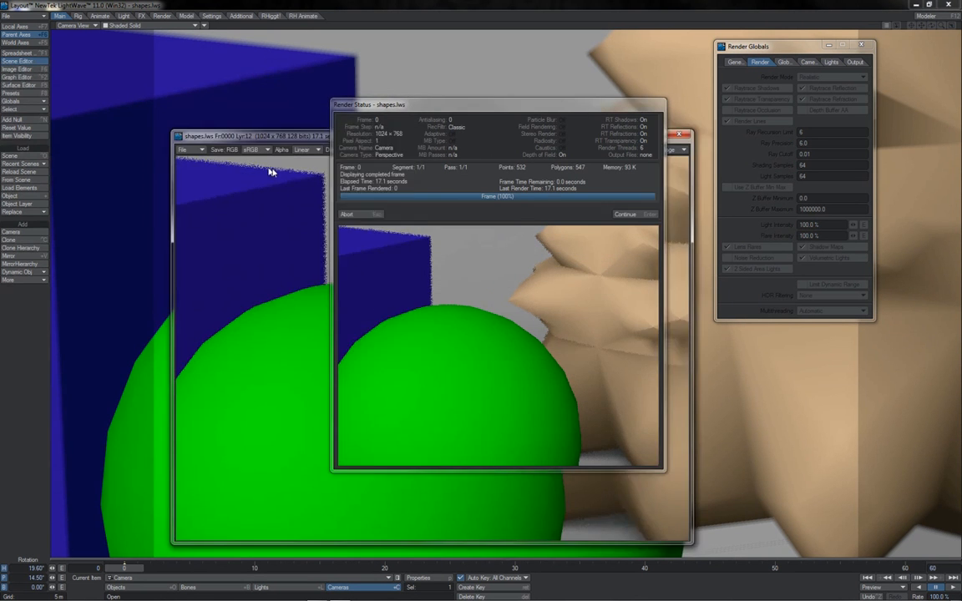
click(624, 214)
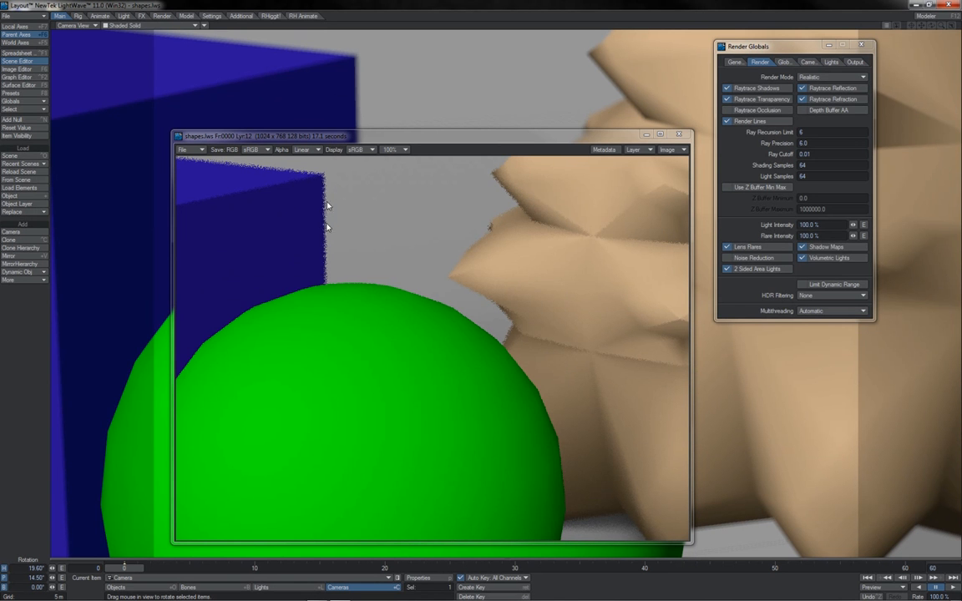
Render the depth of field close-up with Adaptive Sampling at threshold 0.01, Minimum Samples 1 and Maximum Samples 256.
click(809, 62)
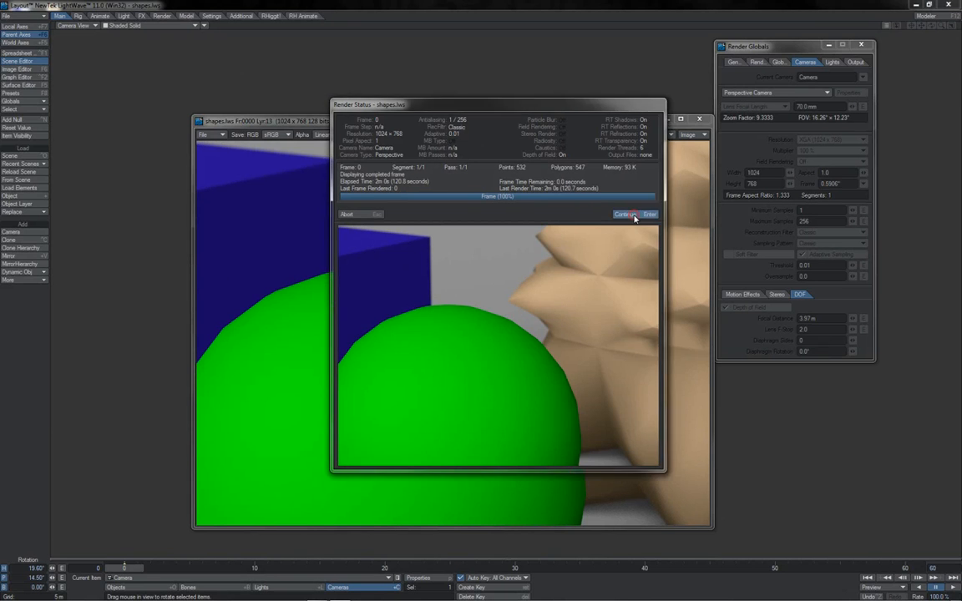
click(636, 216)
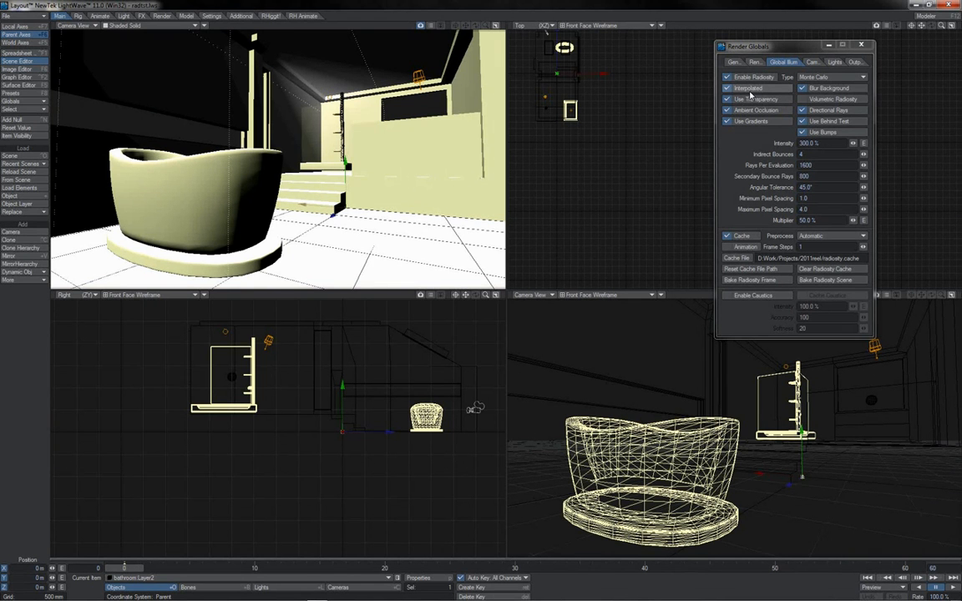
Turn off Interpolated for the bathroom scene's Monte Carlo radiosity and check the camera's sampling settings.
click(748, 89)
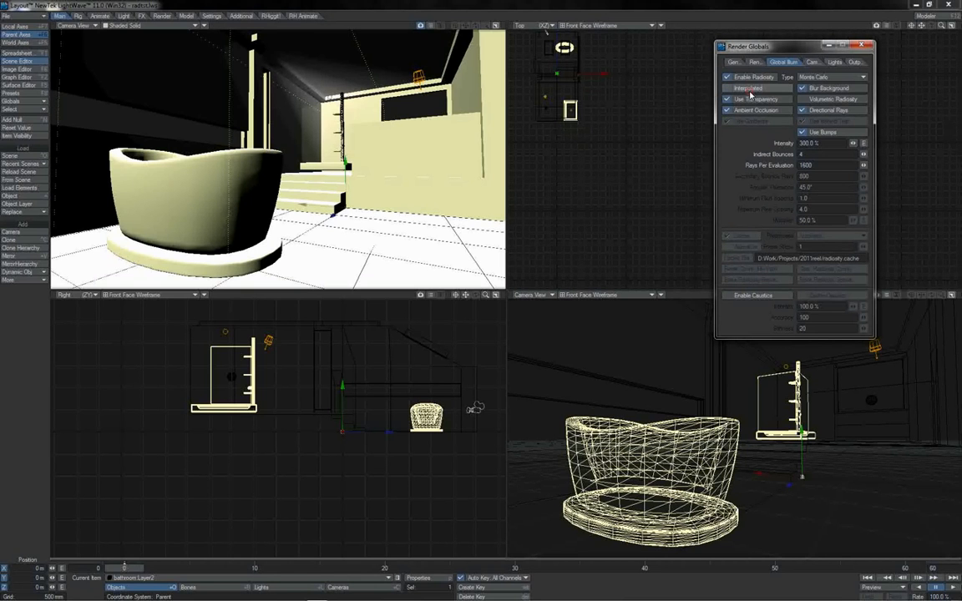
click(800, 165)
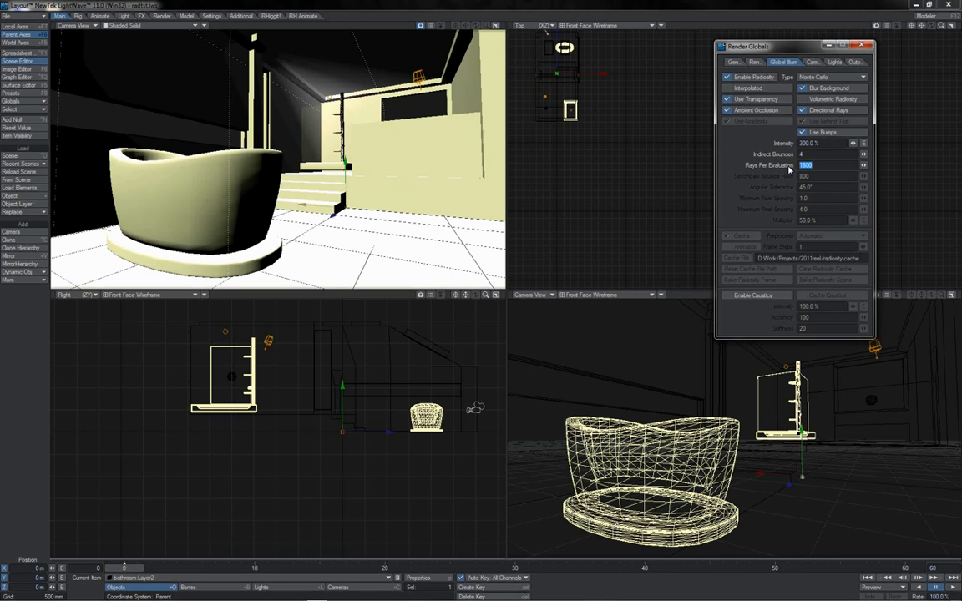
click(807, 62)
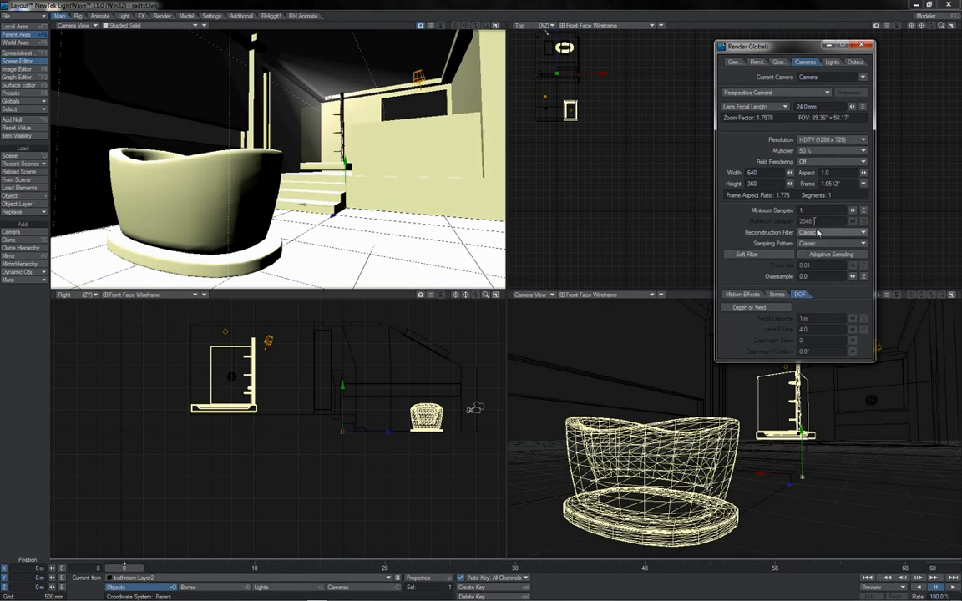
click(778, 63)
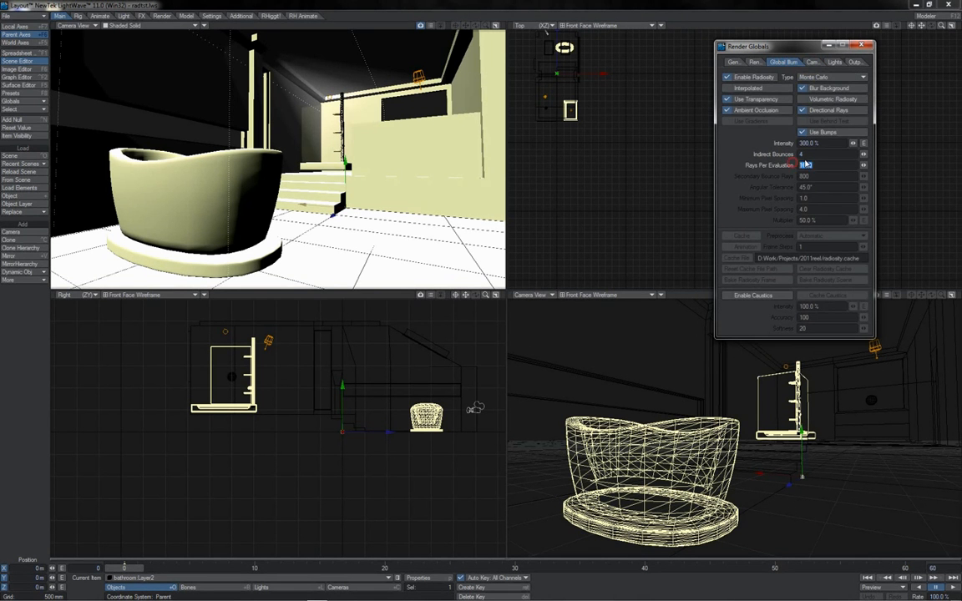
Set the radiosity's Indirect Bounces to 3 and Rays Per Evaluation to 8, and render the current frame.
click(801, 155)
text(3)
key(Tab)
text(8)
key(F9)
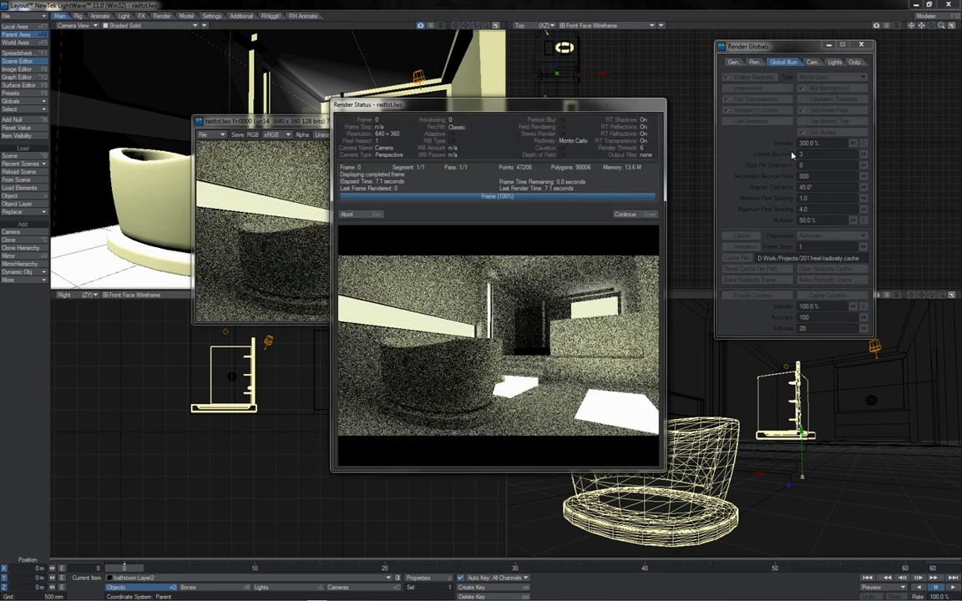
click(627, 214)
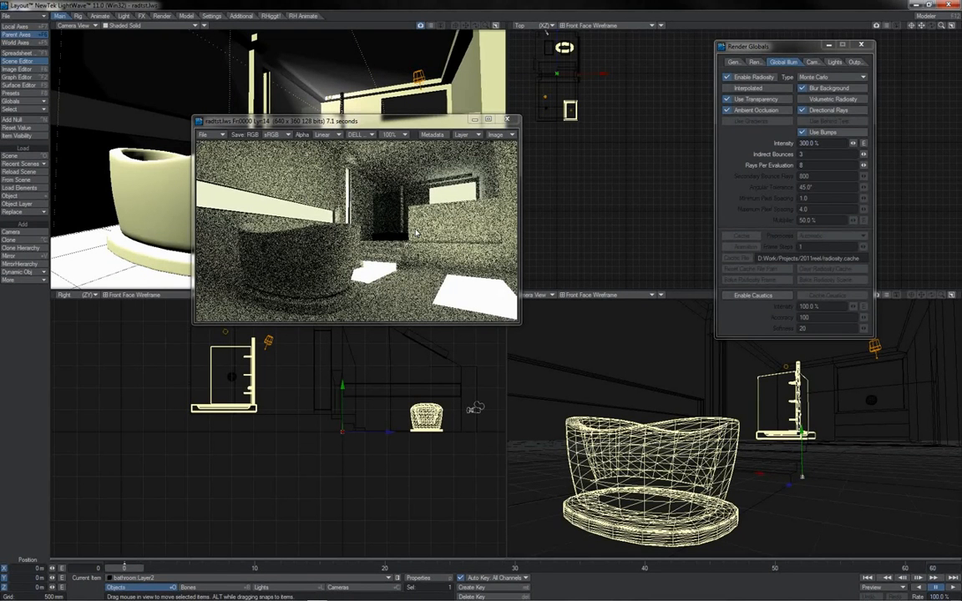
Turn on the camera's Adaptive Sampling with Maximum Samples set to 4096, and render the current frame.
click(814, 63)
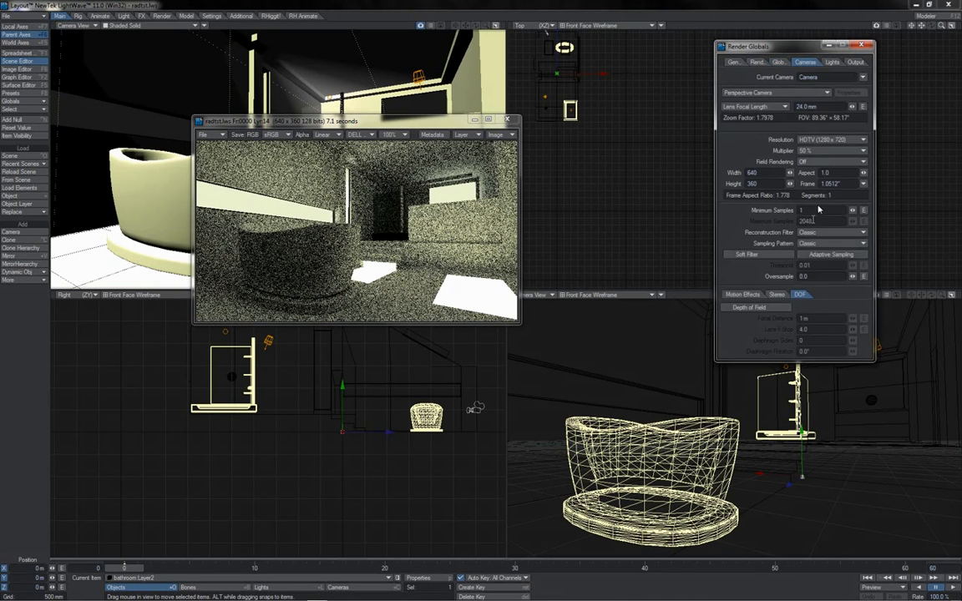
click(805, 255)
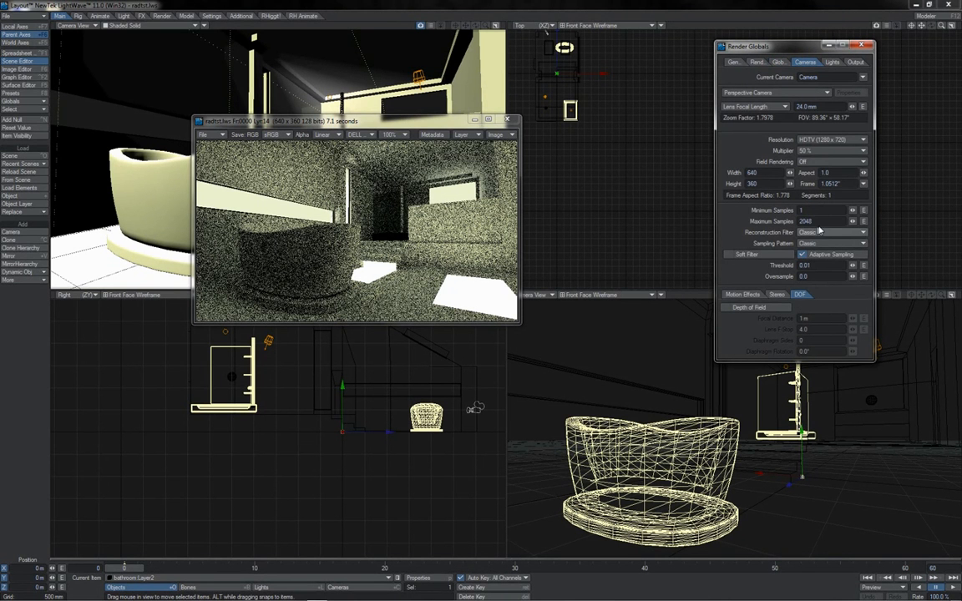
text(4)
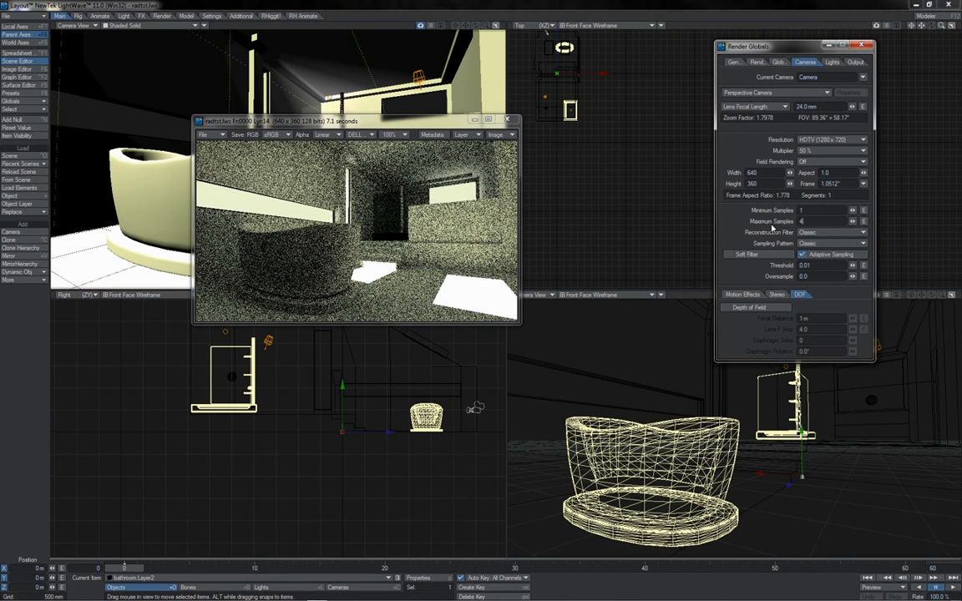
text(096)
key(Tab)
key(Tab)
key(F9)
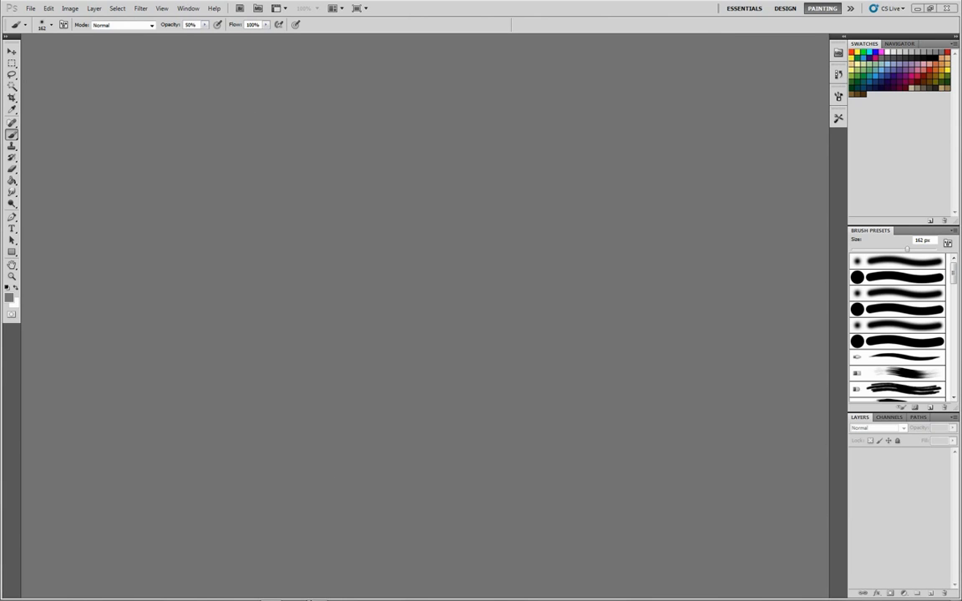
Switch back to LightWave Layout and review the camera's sampling settings alongside the global Shading and Light Samples.
click(316, 594)
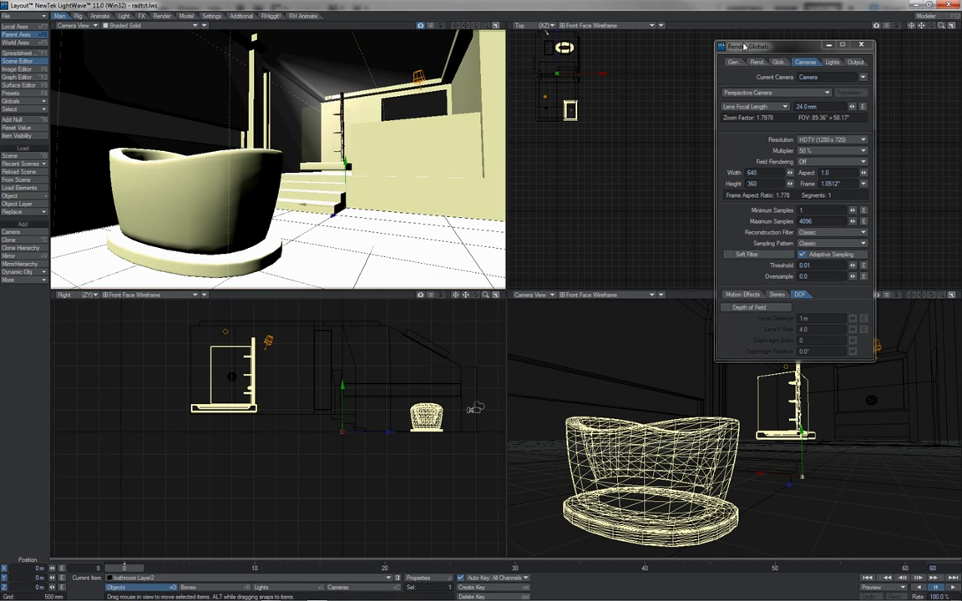
drag(744, 46, 474, 71)
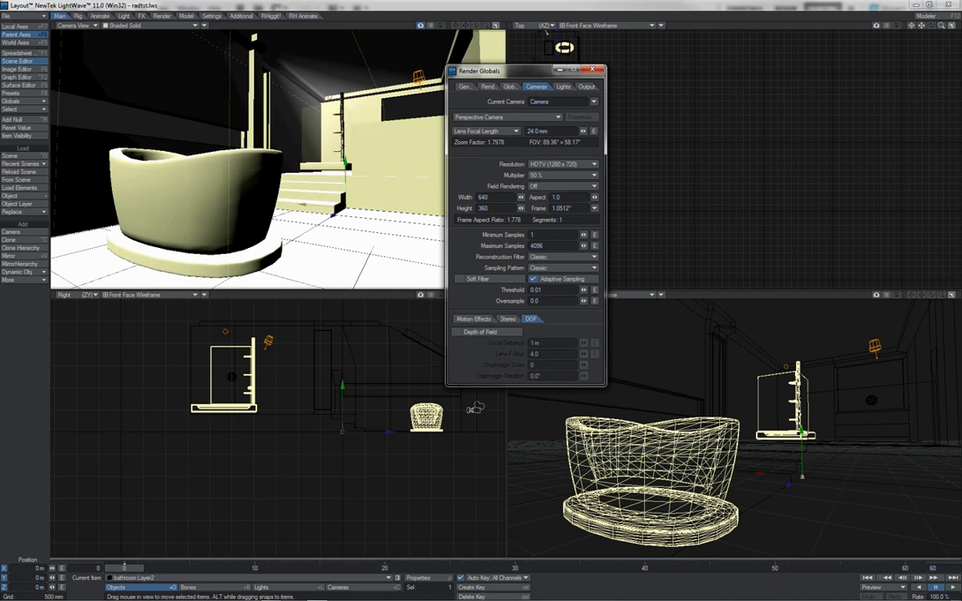
click(543, 246)
click(556, 248)
click(491, 86)
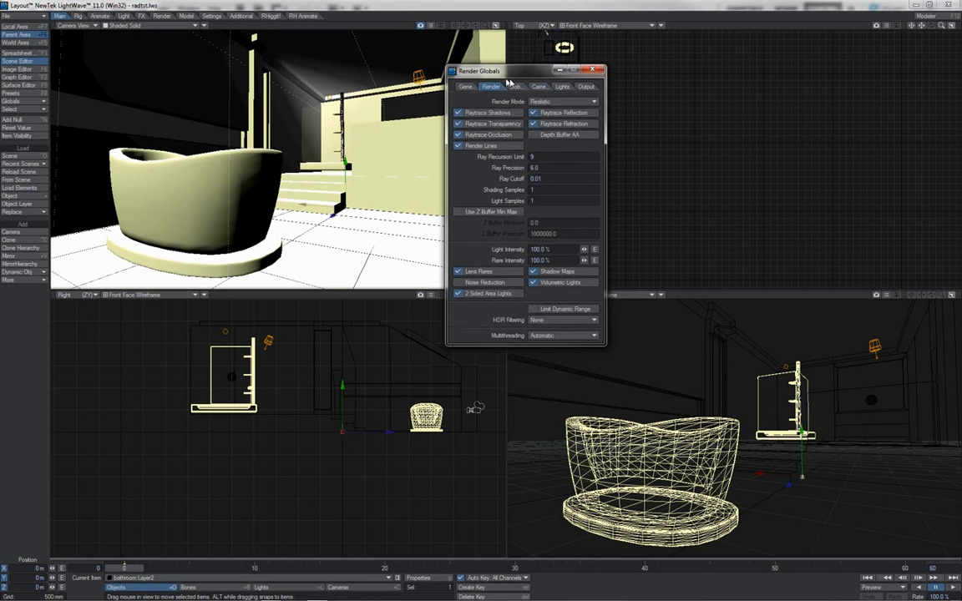
click(537, 86)
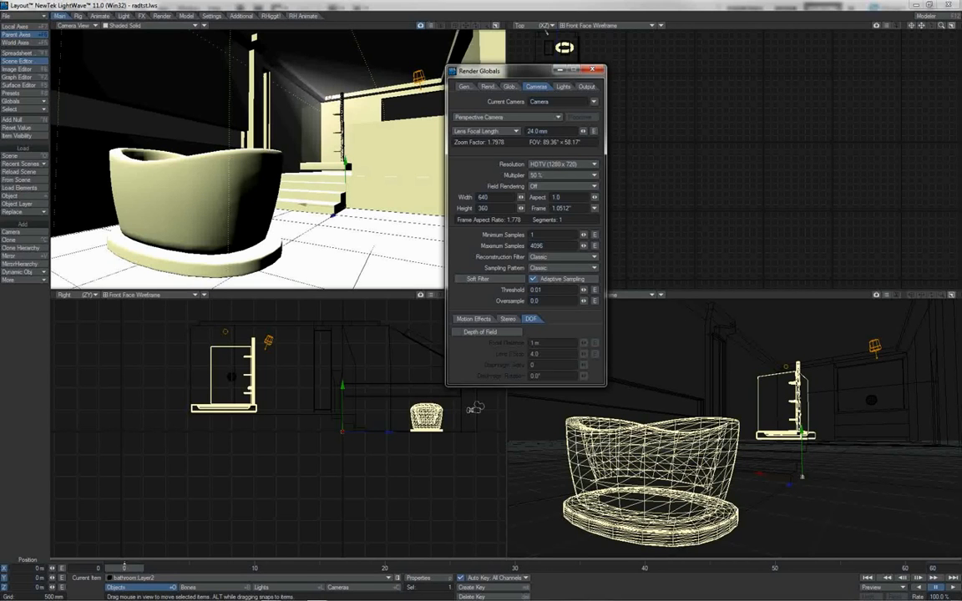
Lower the camera's Maximum Samples to 3645.
click(582, 245)
drag(583, 245, 576, 245)
mouse_move(576, 245)
mouse_down()
mouse_move(558, 245)
mouse_move(582, 247)
mouse_up()
Switch to Photoshop and create a new blank document 1000 pixels wide and 1000 pixels high.
mouse_move(456, 599)
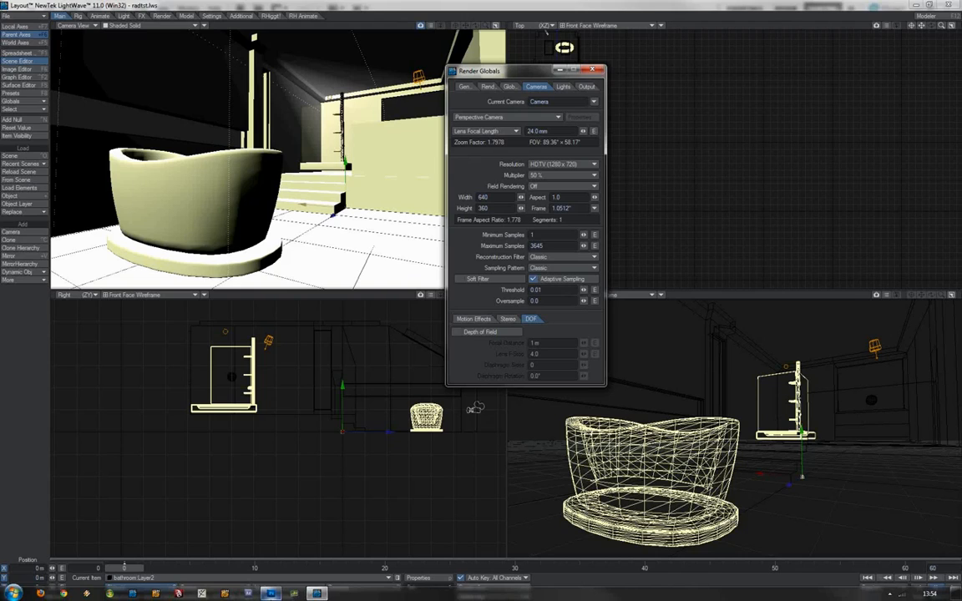
click(271, 594)
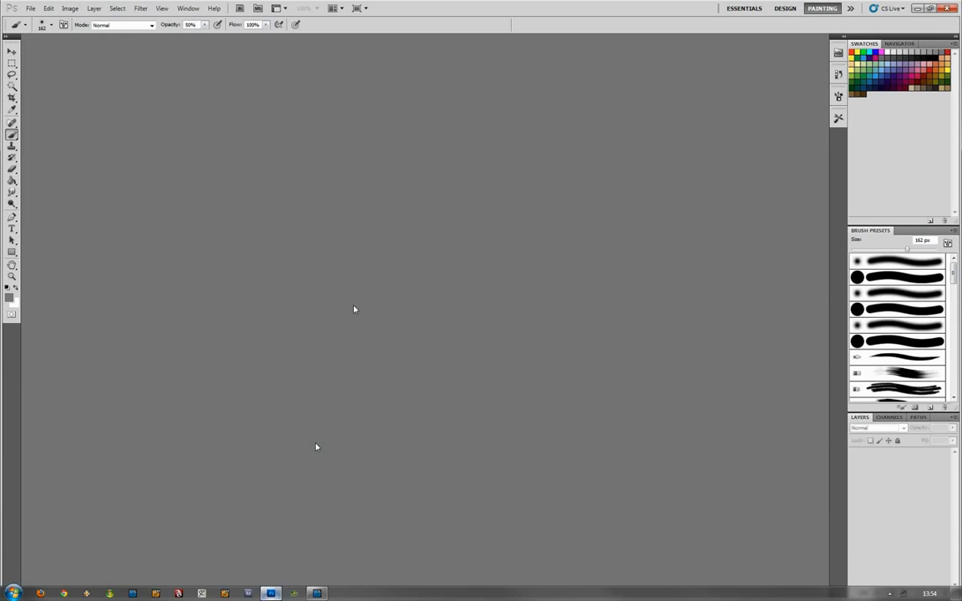
click(31, 8)
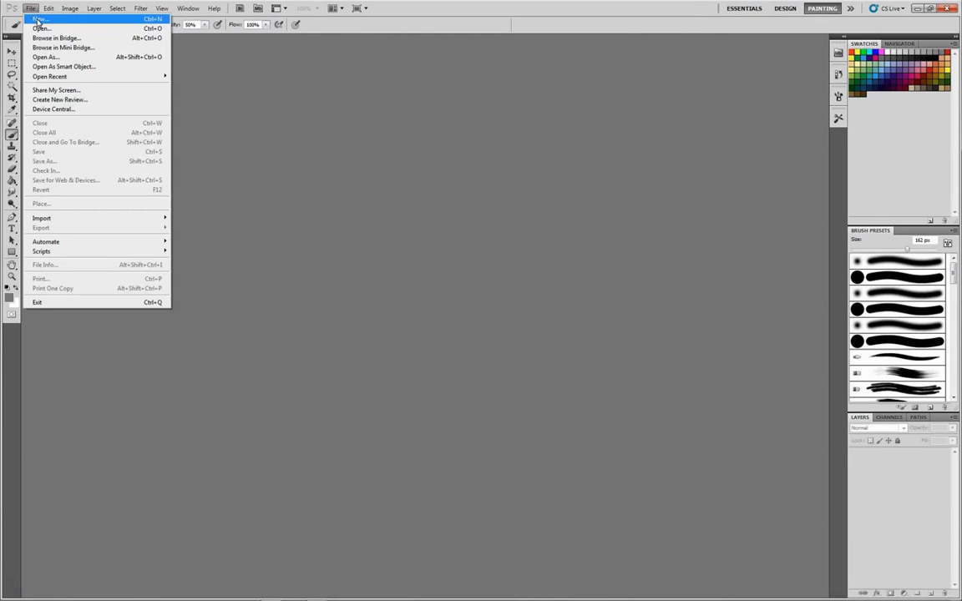
click(38, 19)
click(445, 202)
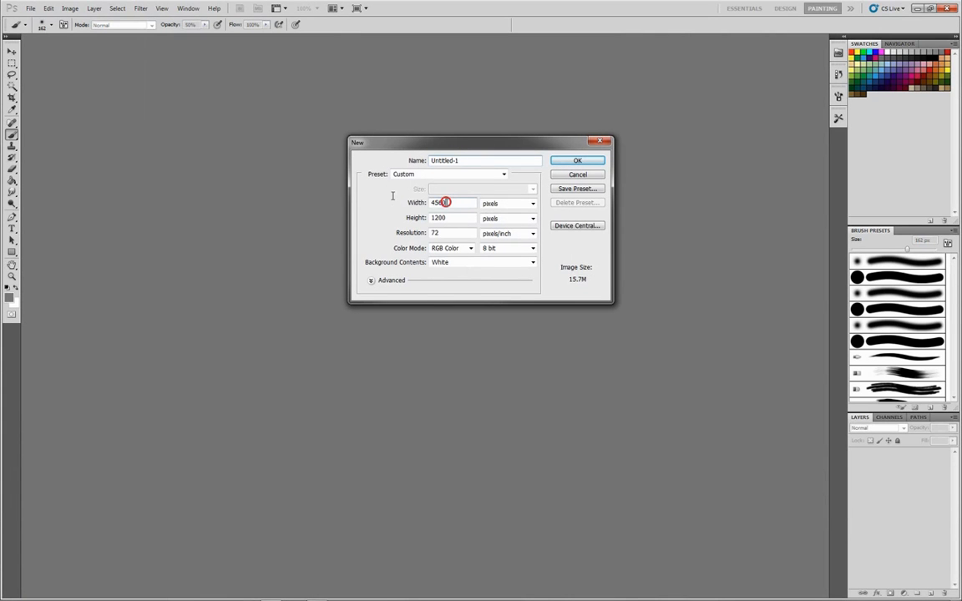
key(ctrl+a)
text(1000)
click(452, 218)
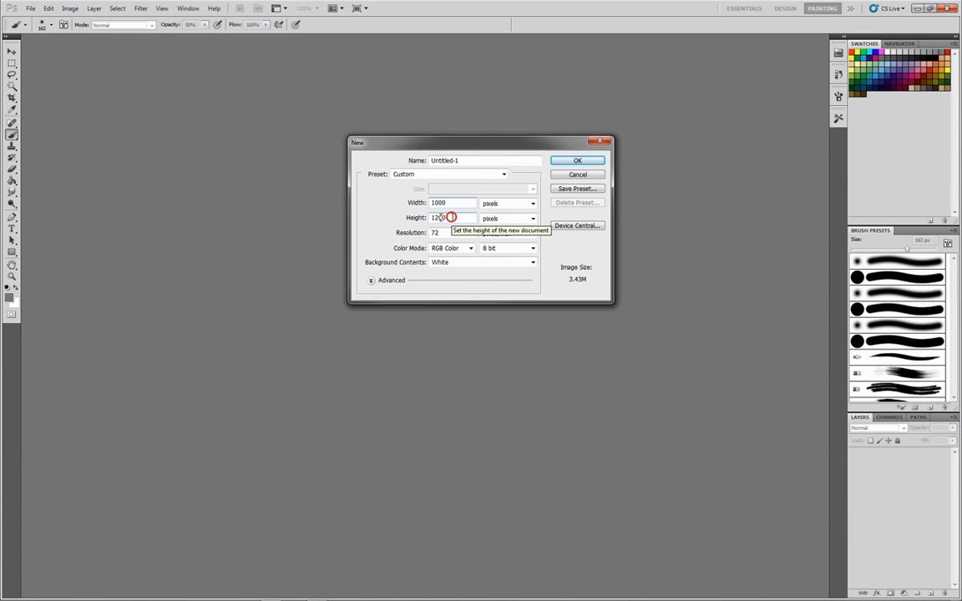
key(ctrl+a)
text(1000)
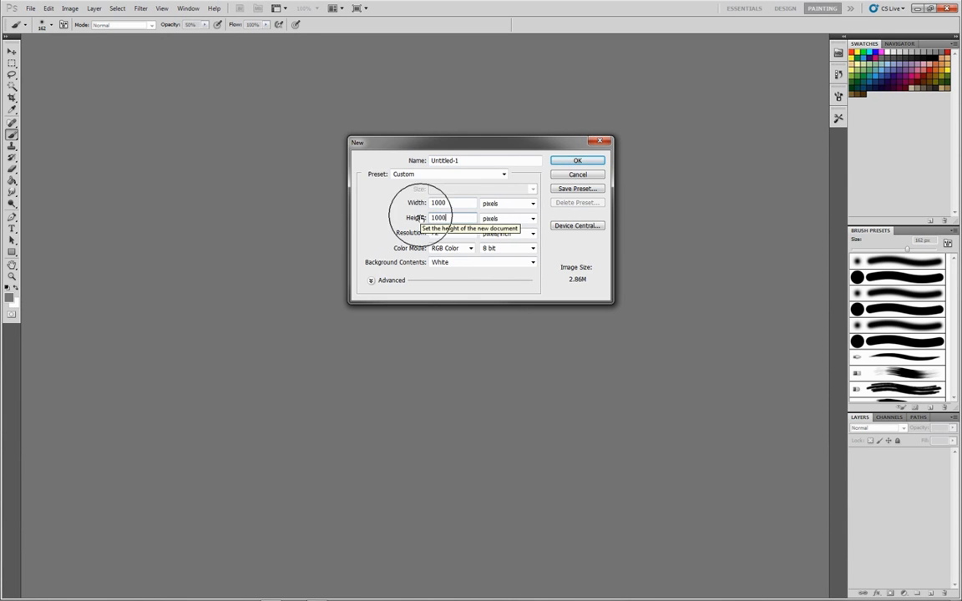
key(Return)
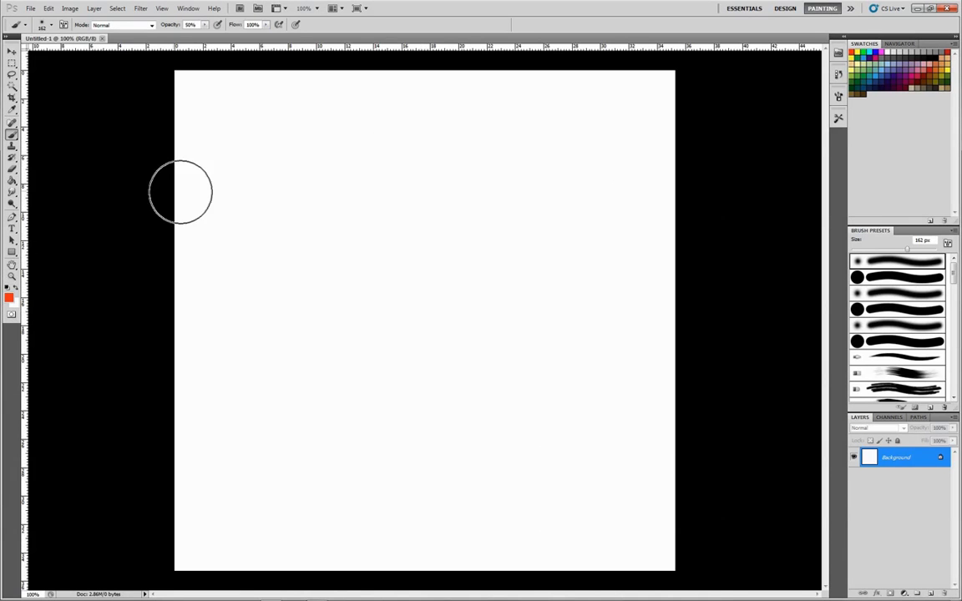
Fill the 1000-pixel document with the Clouds filter.
click(141, 8)
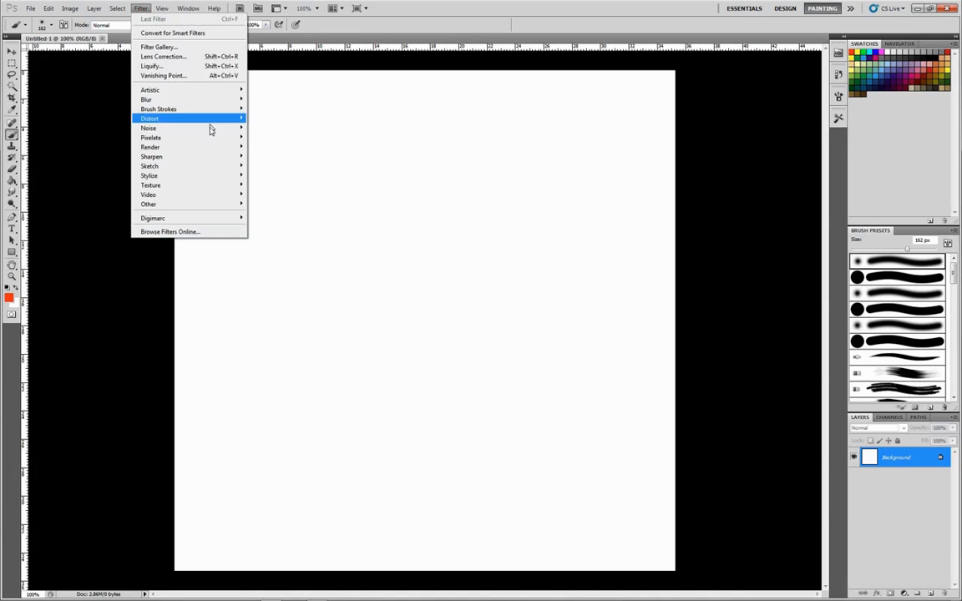
mouse_move(212, 147)
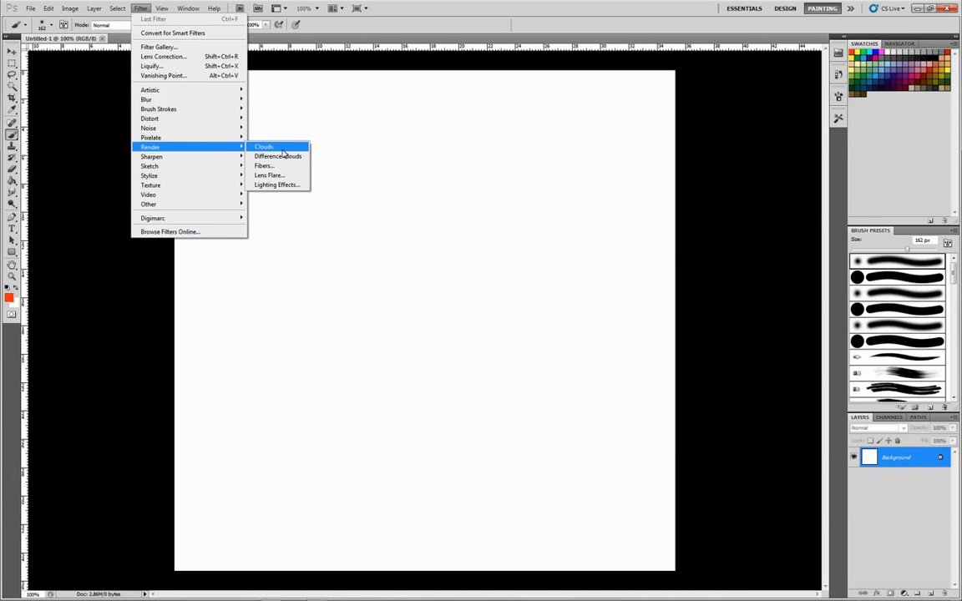
click(280, 147)
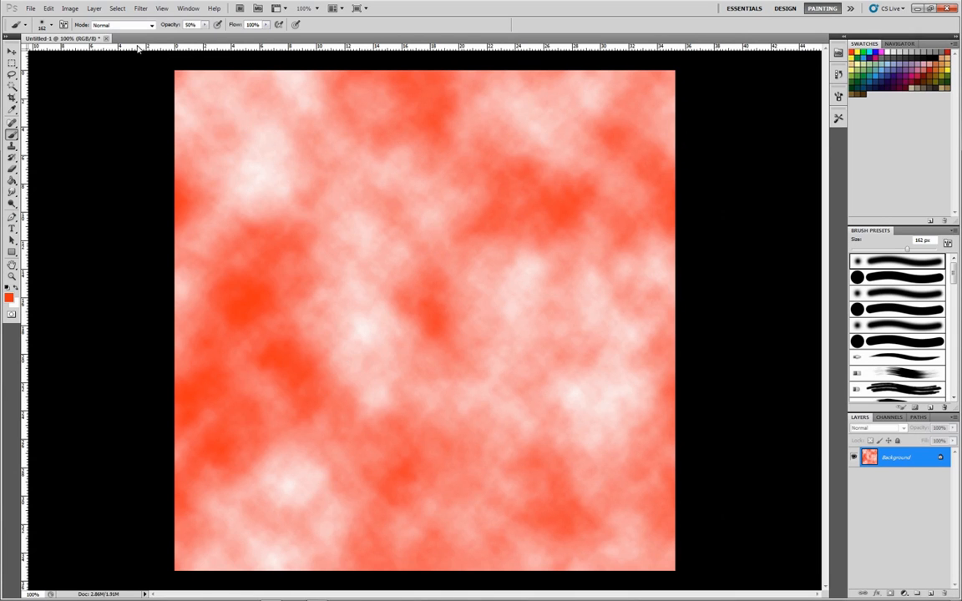
Offset the cloud texture by 500 pixels horizontally and 500 pixels vertically, with undefined areas wrapped around.
click(140, 9)
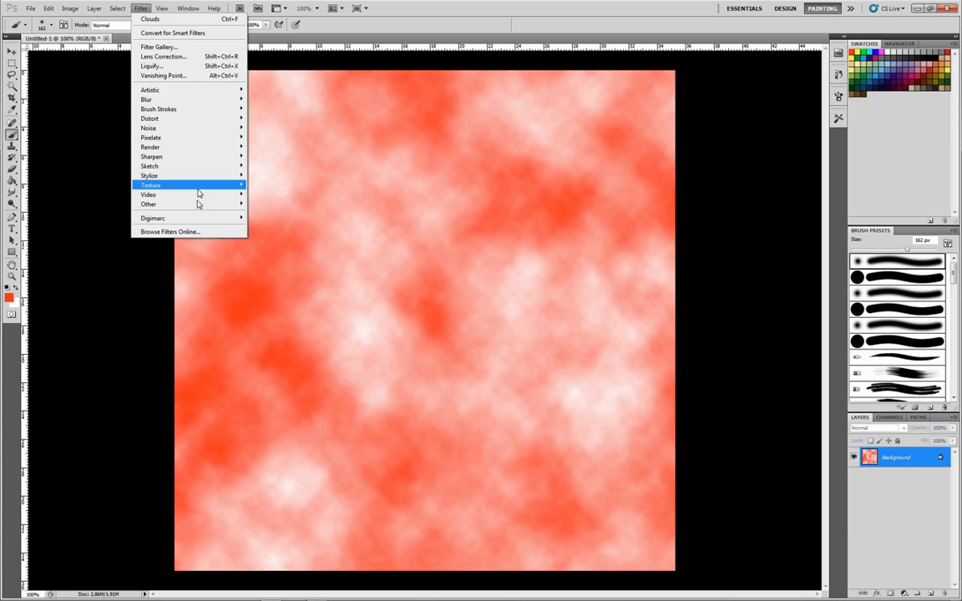
mouse_move(200, 204)
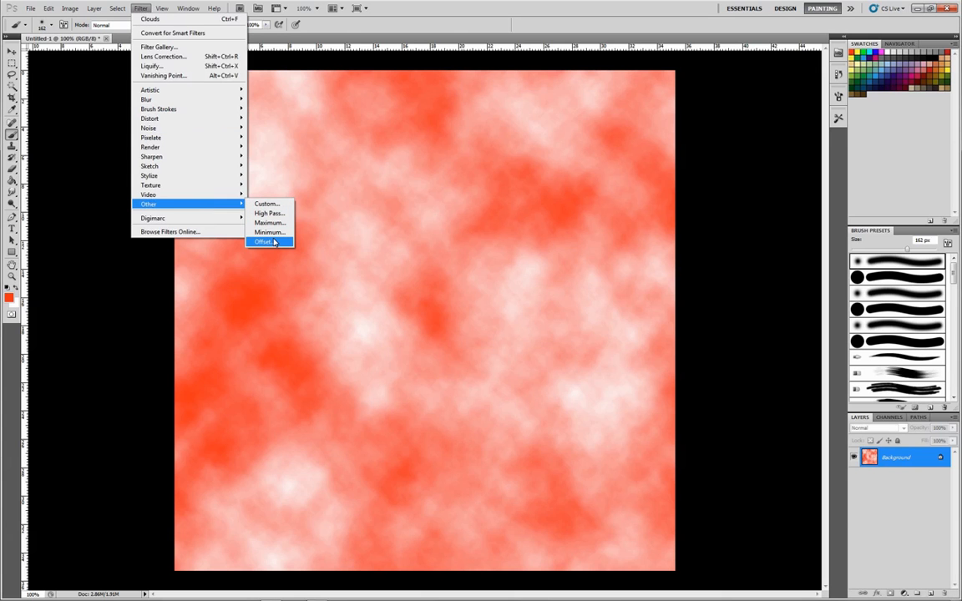
click(265, 242)
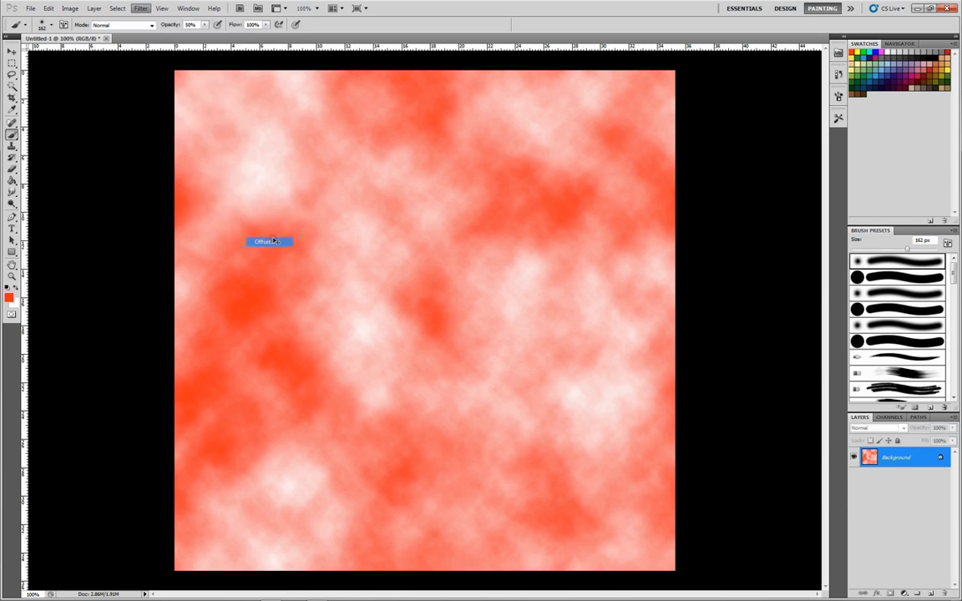
text(500)
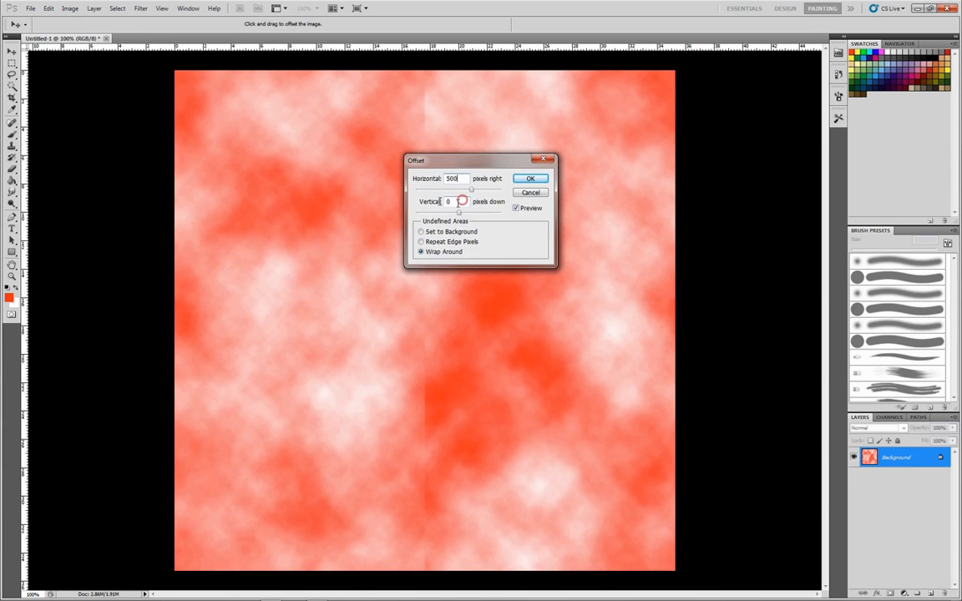
key(Tab)
text(500)
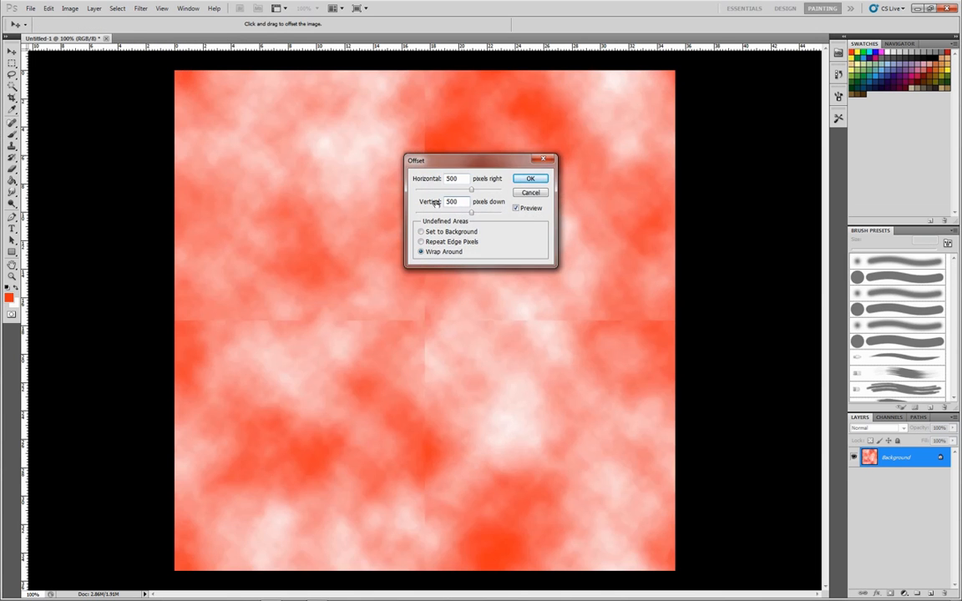
key(Return)
key(b)
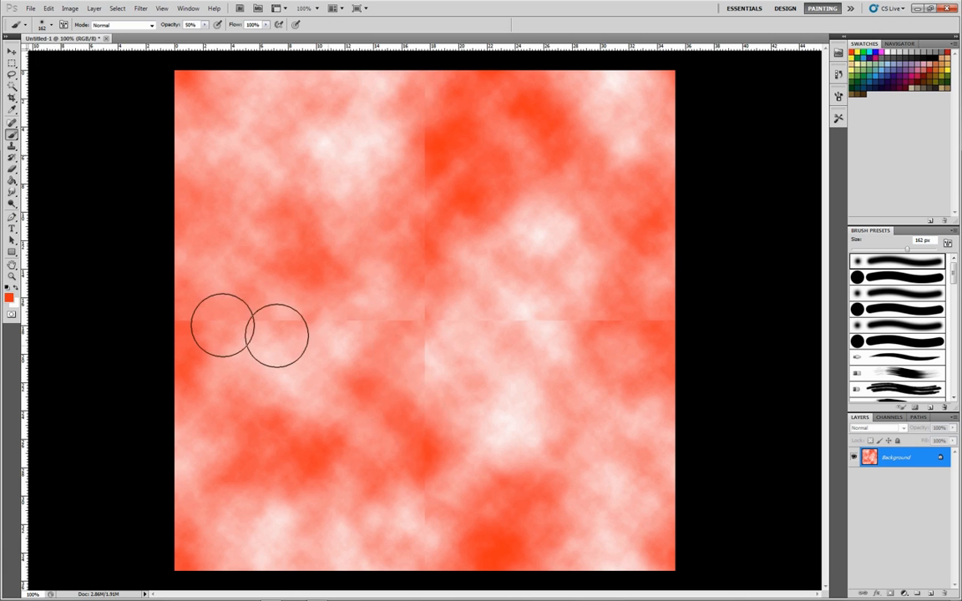
Create a second blank document 1024 pixels wide and 1024 pixels high.
click(70, 9)
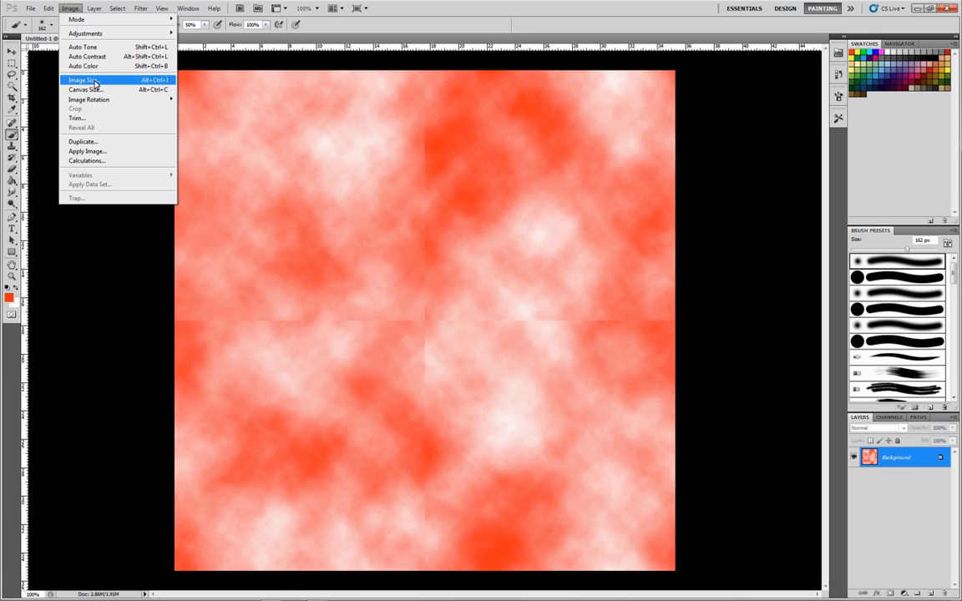
key(Left)
key(Left)
key(Escape)
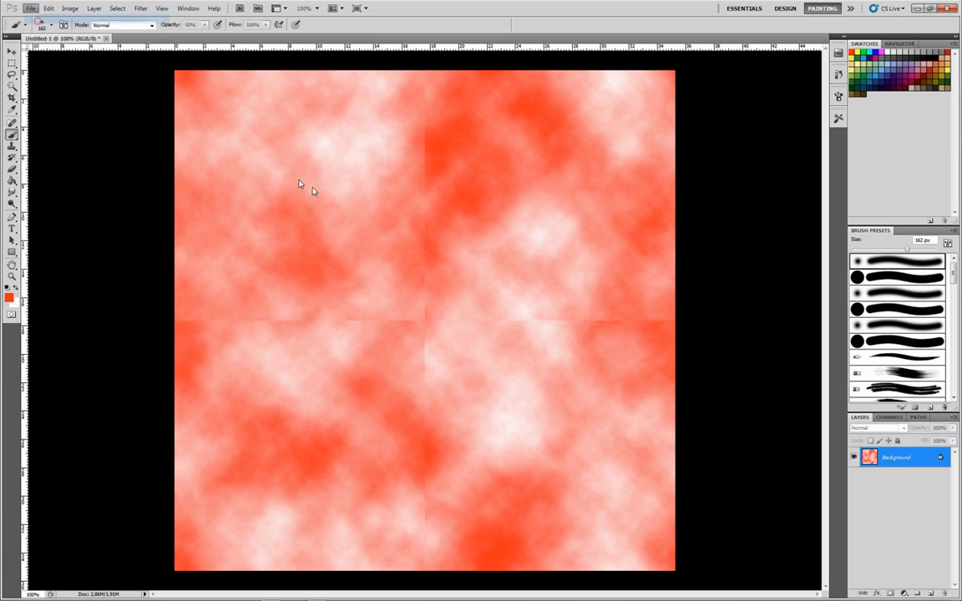
key(ctrl+n)
click(408, 203)
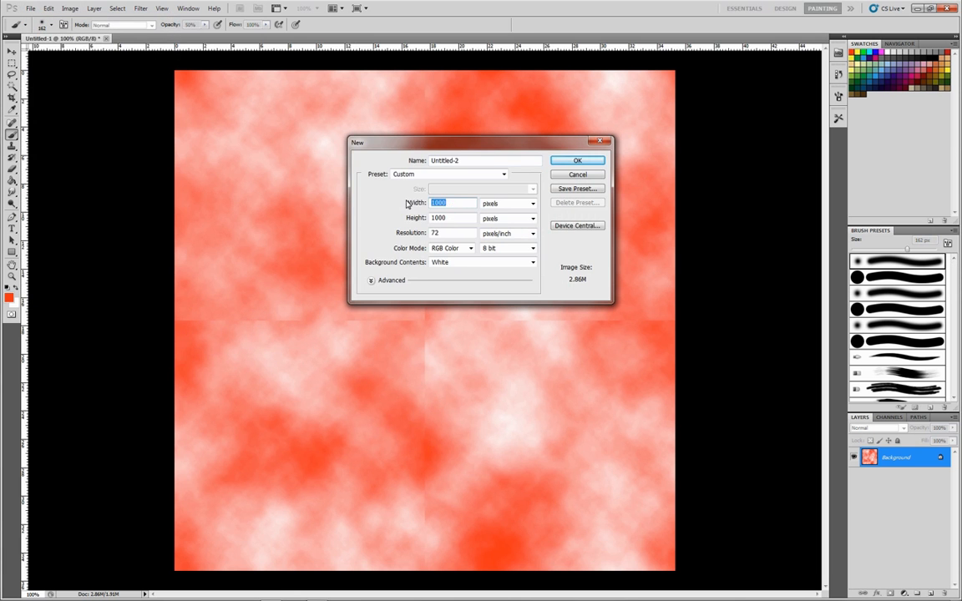
text(1024)
key(Tab)
text(1024)
key(Return)
Fill the 1024-pixel document with the Clouds filter.
click(140, 8)
mouse_move(215, 177)
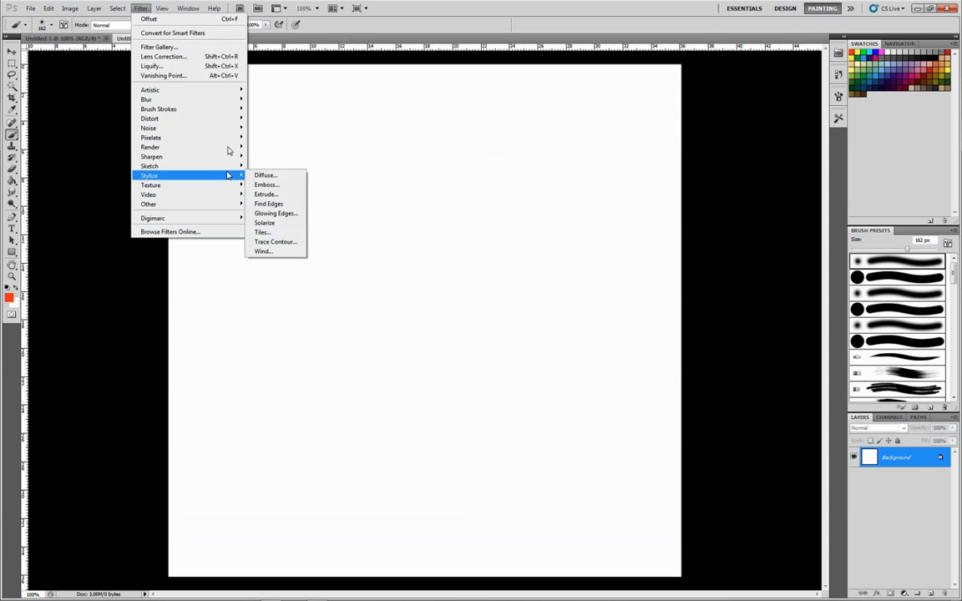
mouse_move(209, 147)
click(266, 147)
Apply a wrap-around Offset of +500 pixels in both directions to the 1024-pixel cloud texture.
click(141, 8)
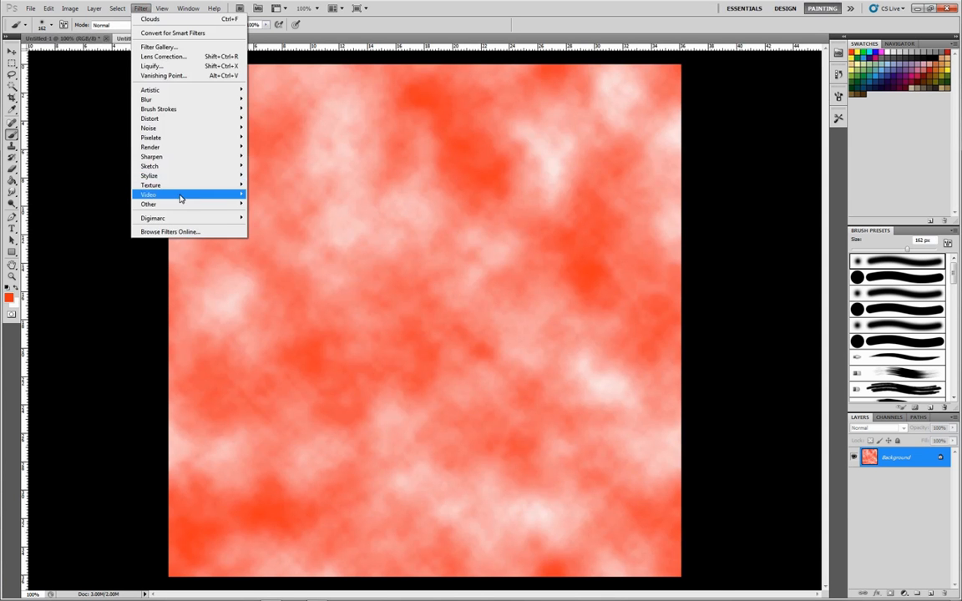
mouse_move(187, 203)
click(259, 242)
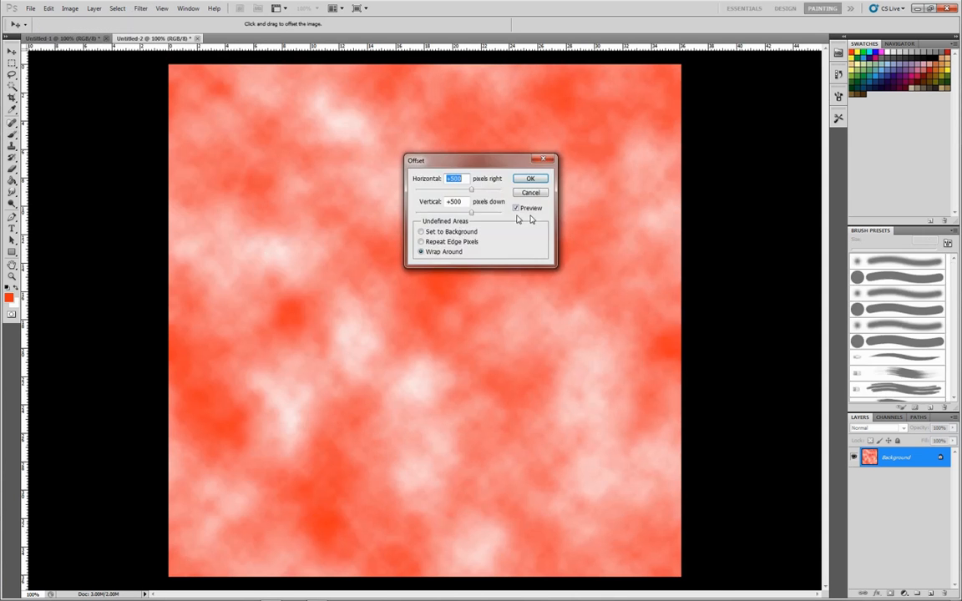
drag(467, 160, 140, 179)
click(202, 198)
key(b)
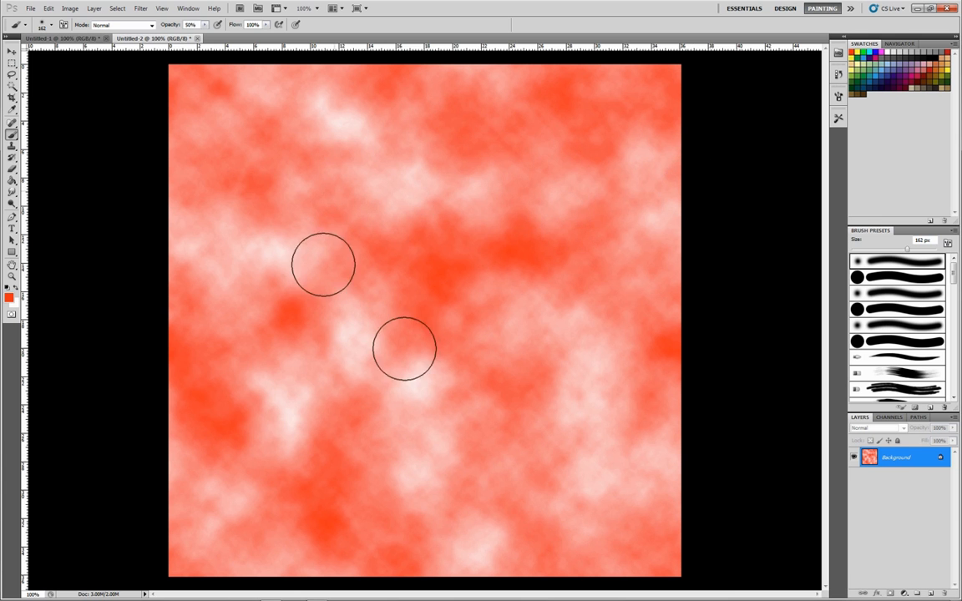
Quit Photoshop without saving the cloud documents and return to LightWave Layout.
click(943, 9)
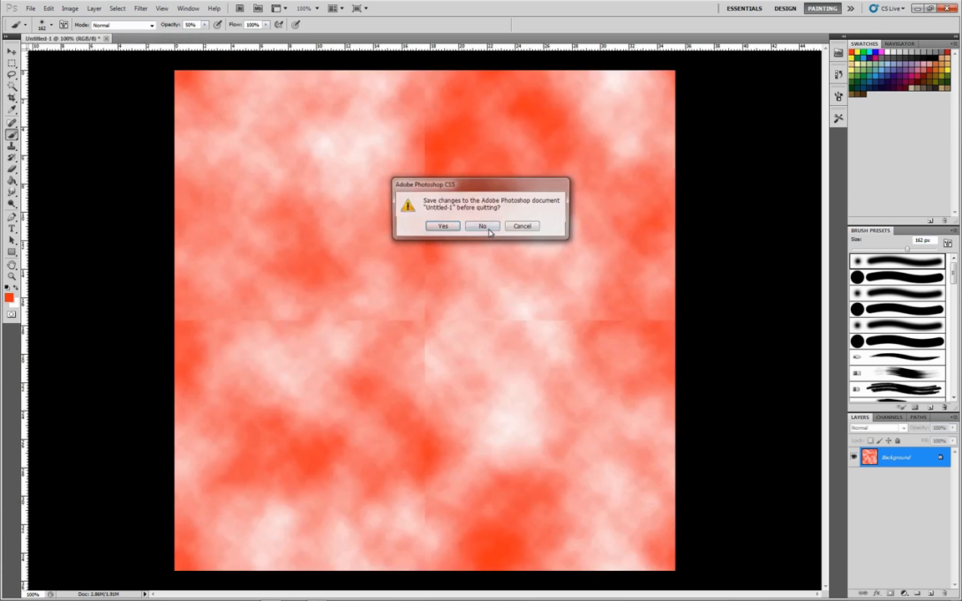
click(484, 227)
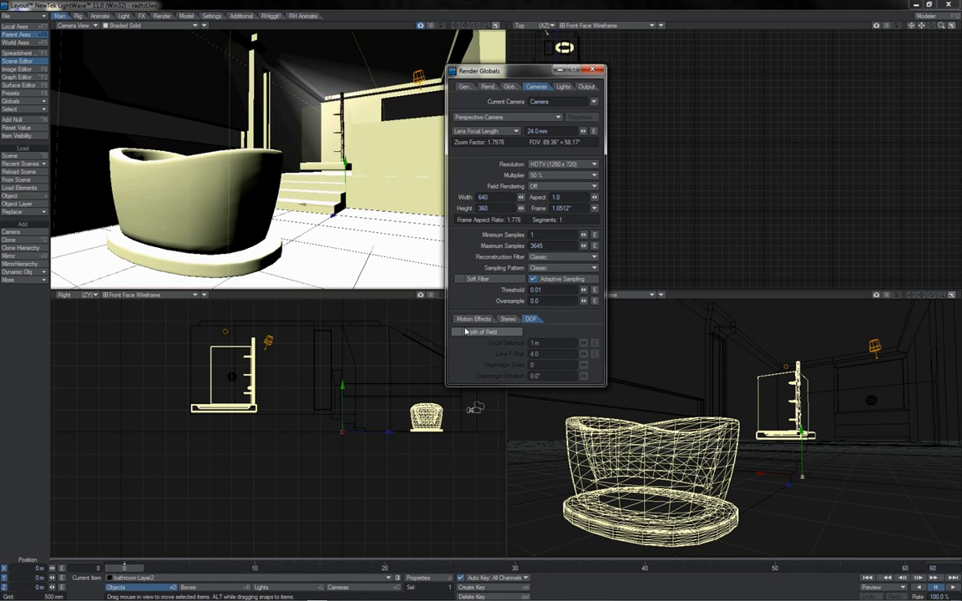
Set the global Shading Samples to 3 and the Light Samples to 11.
click(490, 86)
mouse_move(541, 191)
mouse_down()
mouse_move(519, 191)
mouse_move(529, 202)
mouse_up()
text(3)
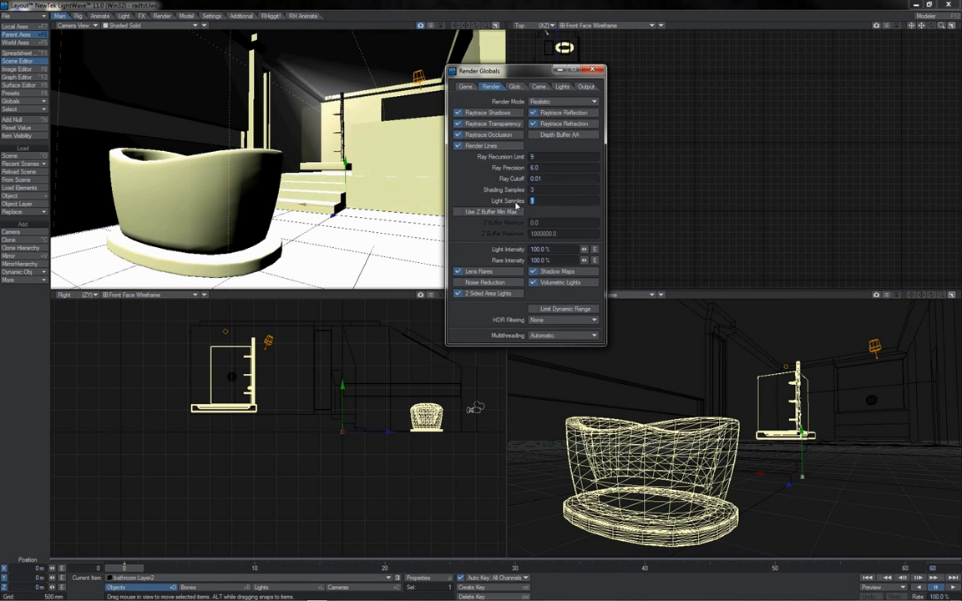
text(11)
Set the global Shading Samples to 64 and the Light Samples to 2048.
click(542, 190)
drag(542, 189, 524, 194)
text(64)
drag(542, 199, 519, 205)
text(2048)
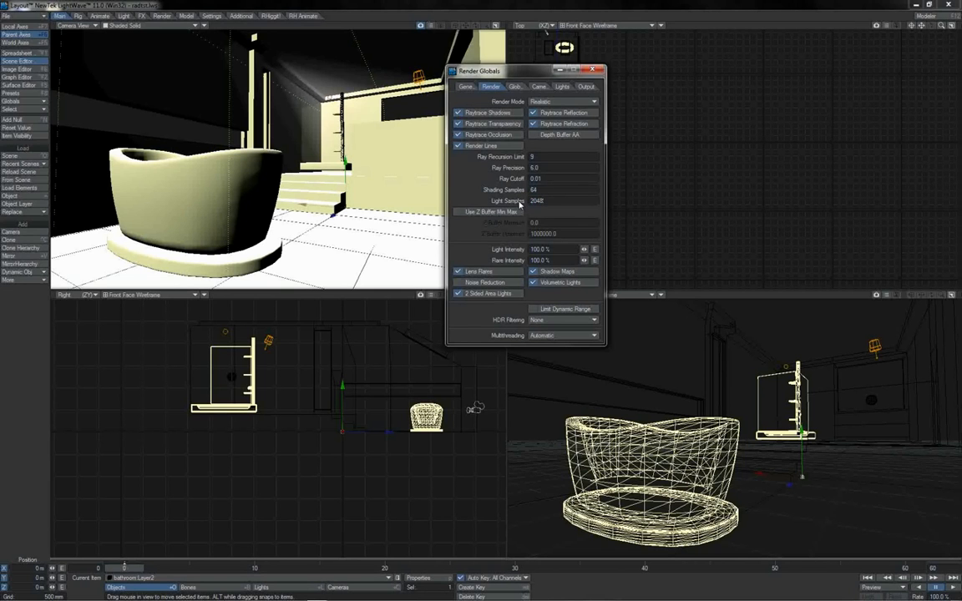